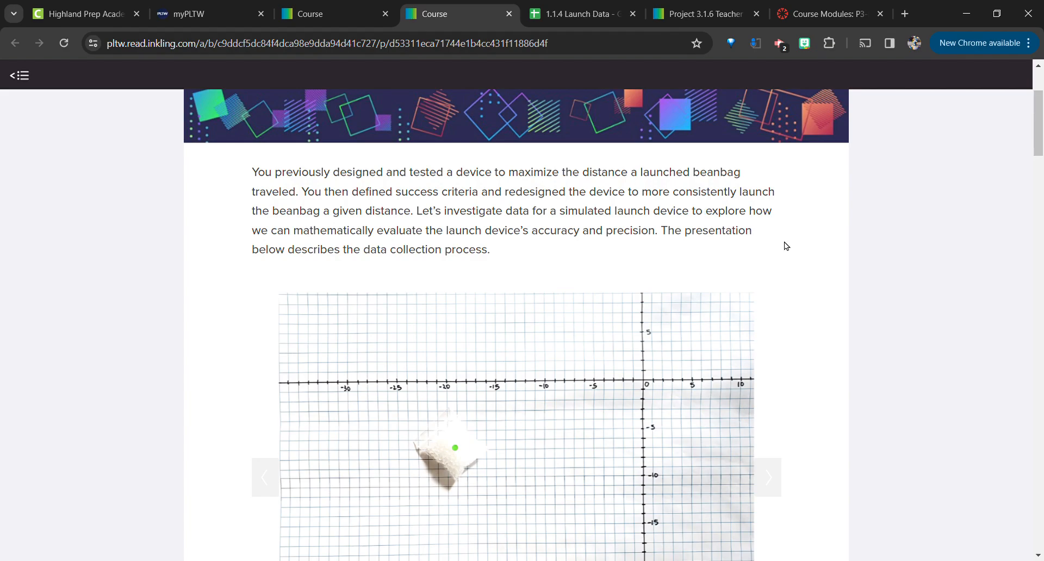
- Review the presentation on launching beanbags, recording landing coordinates, measuring distance from the target and gathering samples
scroll(785, 246, down, 1)
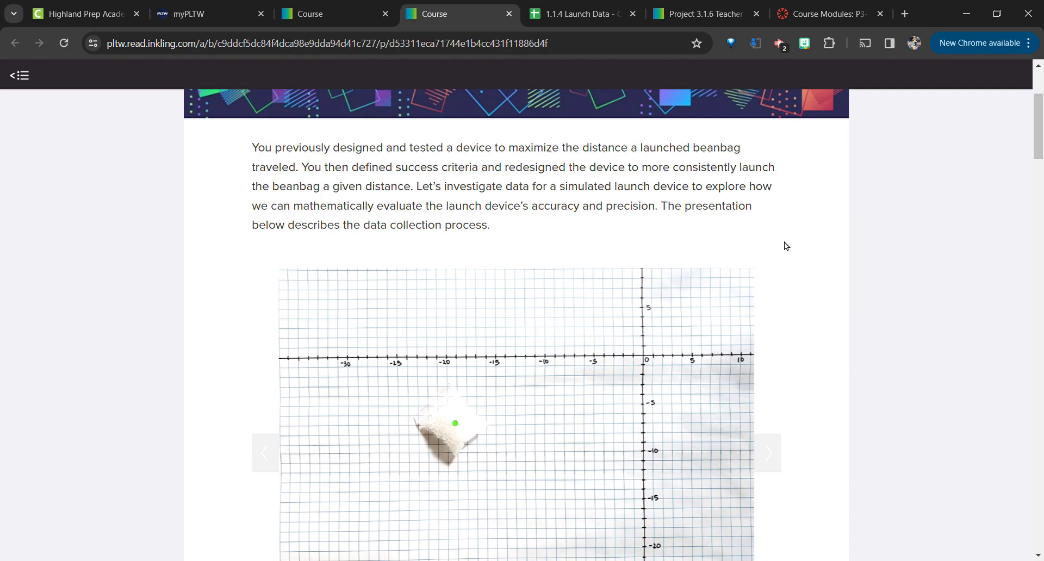
scroll(786, 245, down, 2)
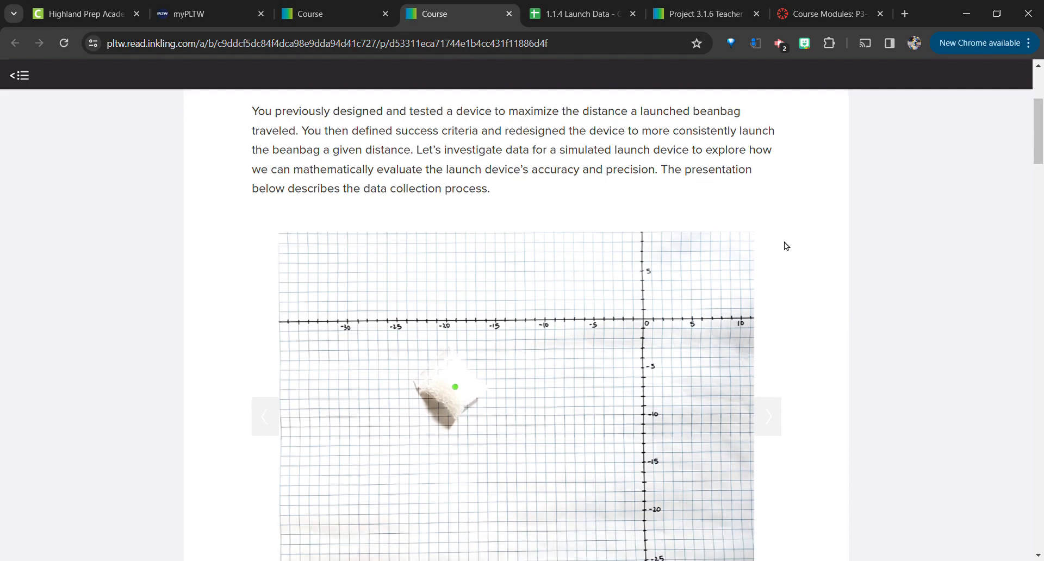
click(266, 365)
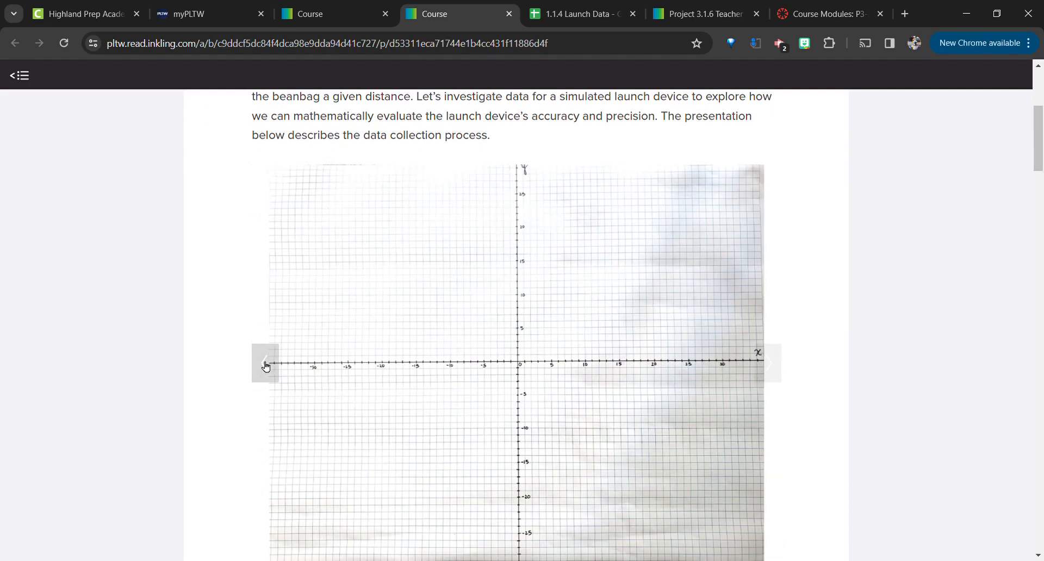
scroll(914, 375, down, 1)
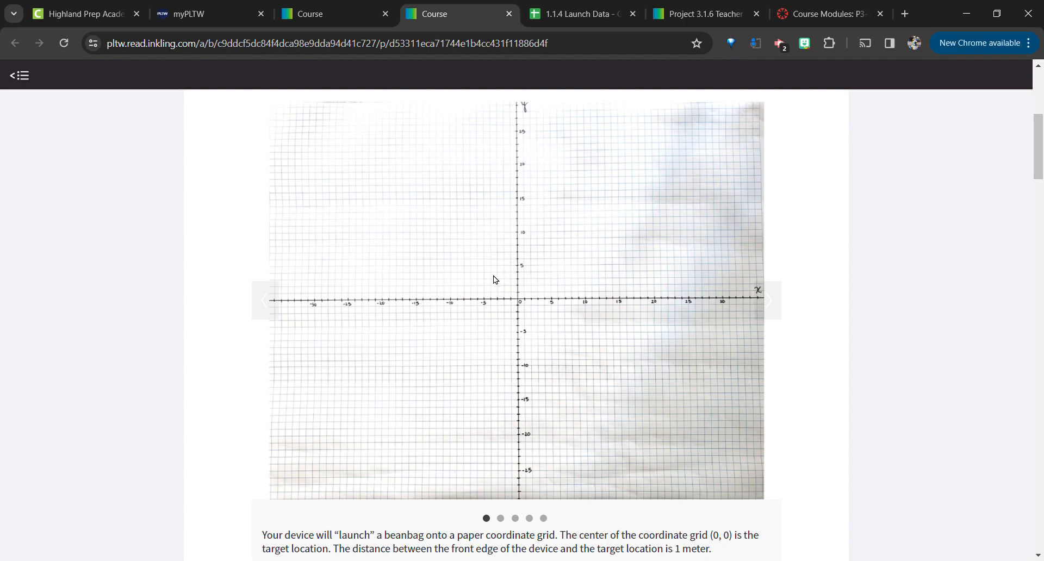
click(767, 300)
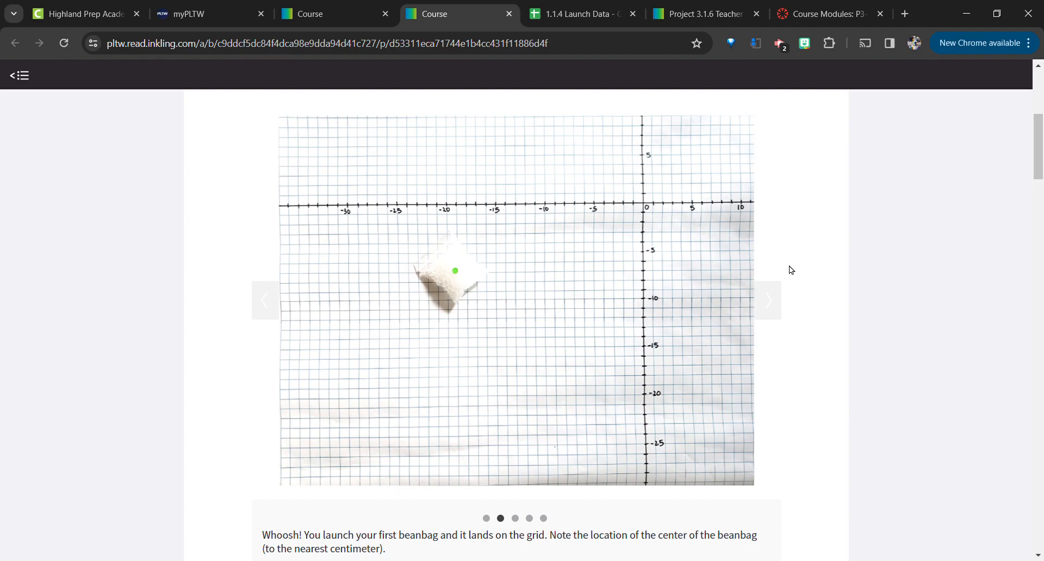
click(771, 307)
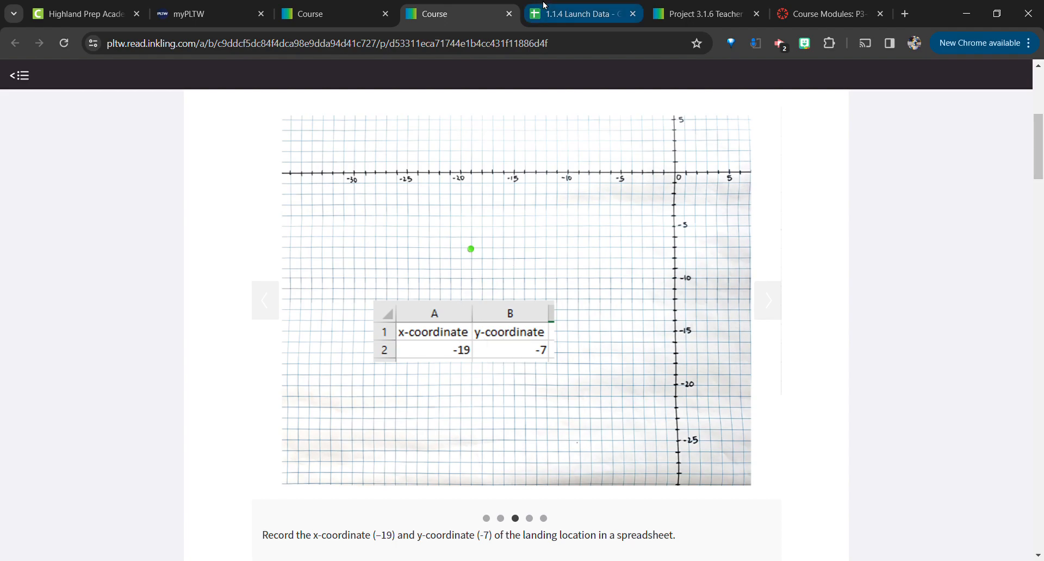
click(570, 14)
click(474, 17)
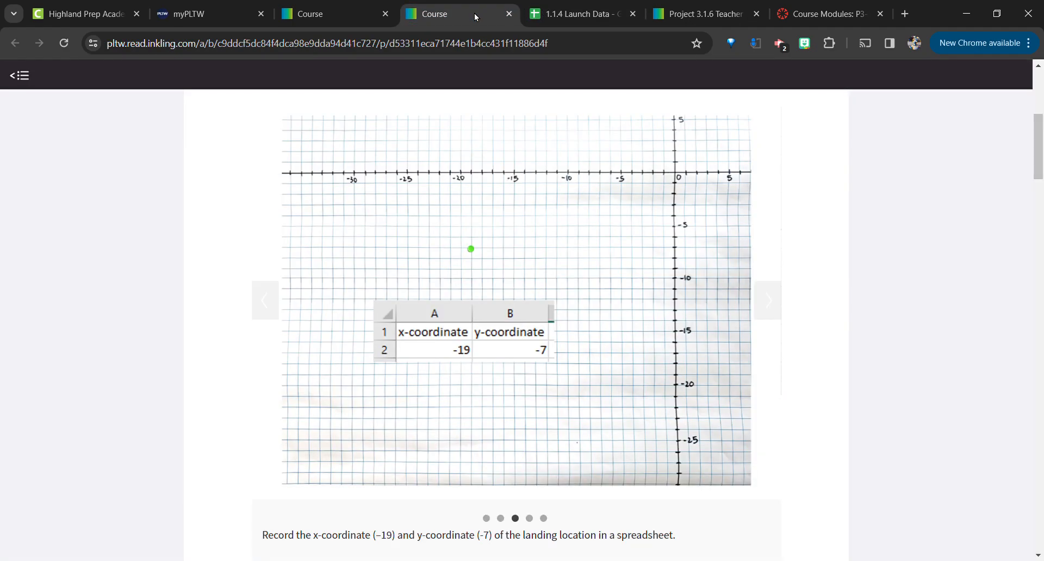
click(776, 305)
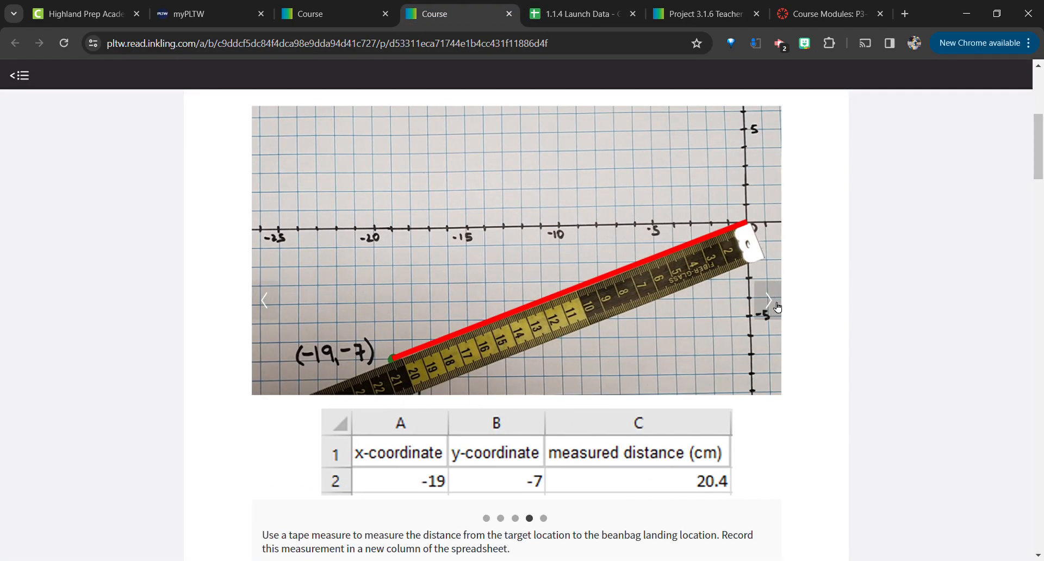
scroll(777, 307, down, 1)
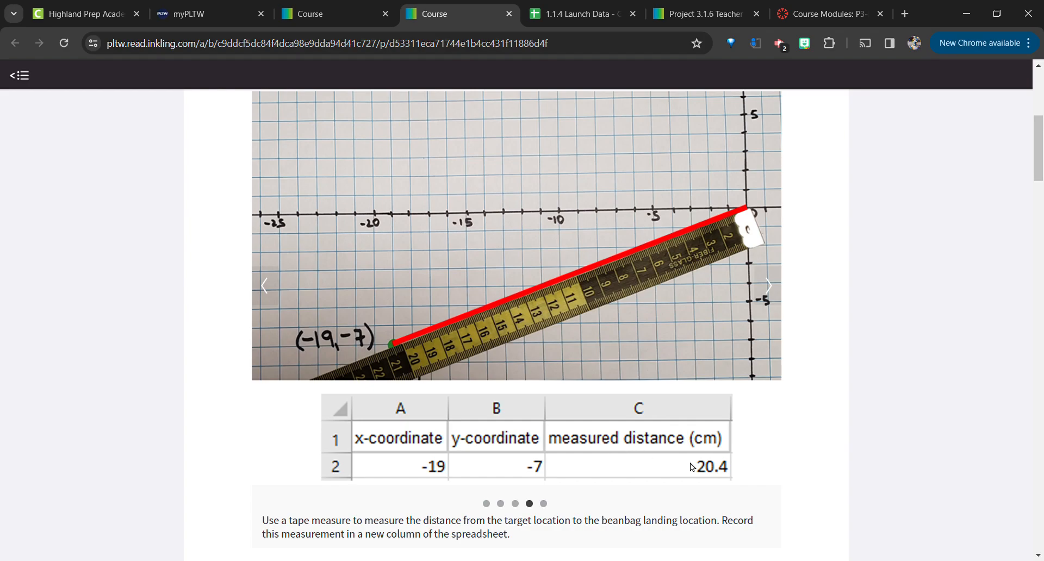
click(779, 296)
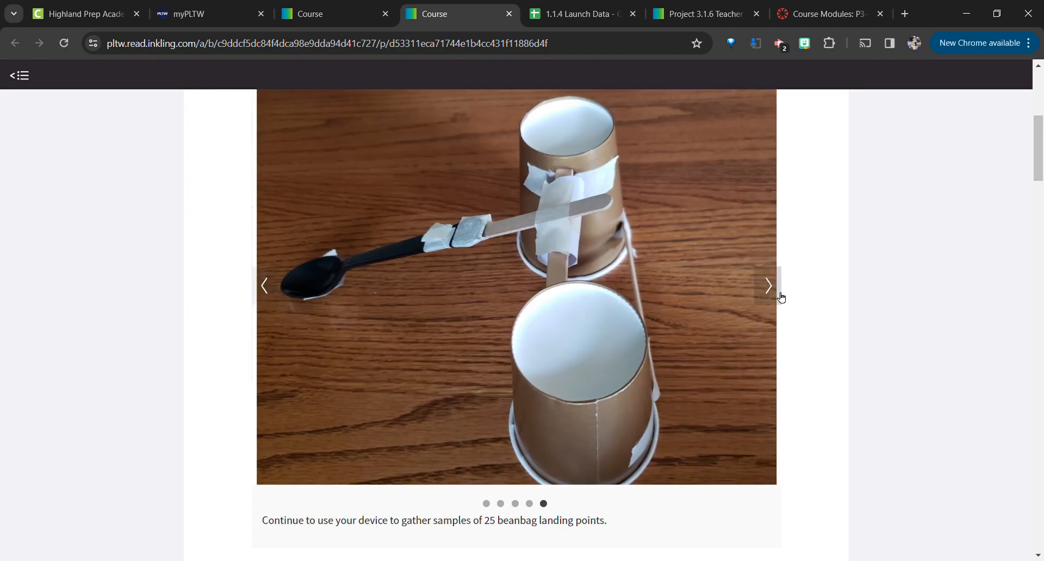
click(265, 285)
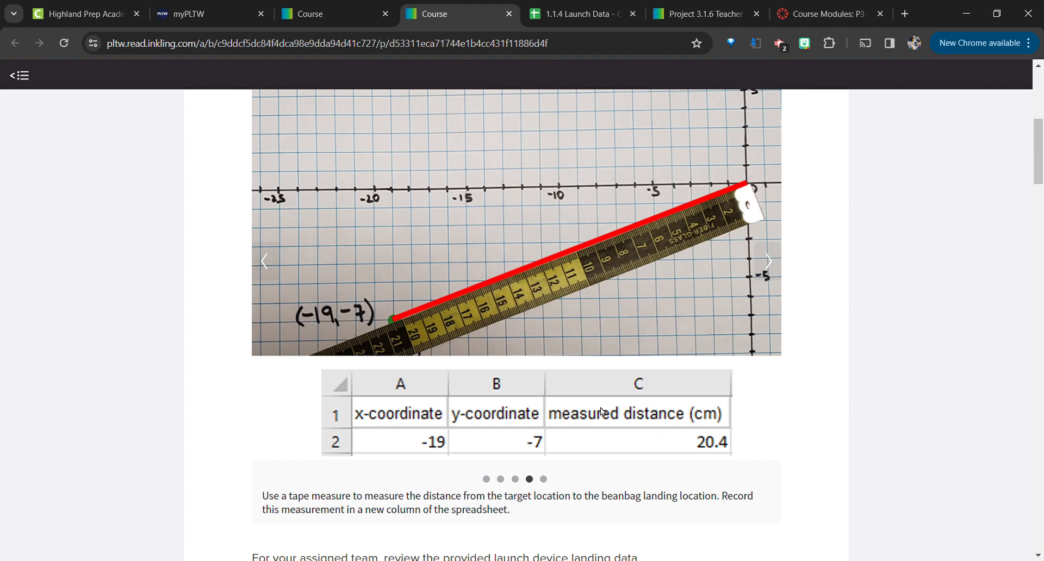
- Examine the Team 1 launch device data, including the instructions above it and the plotted landing points
scroll(601, 412, down, 7)
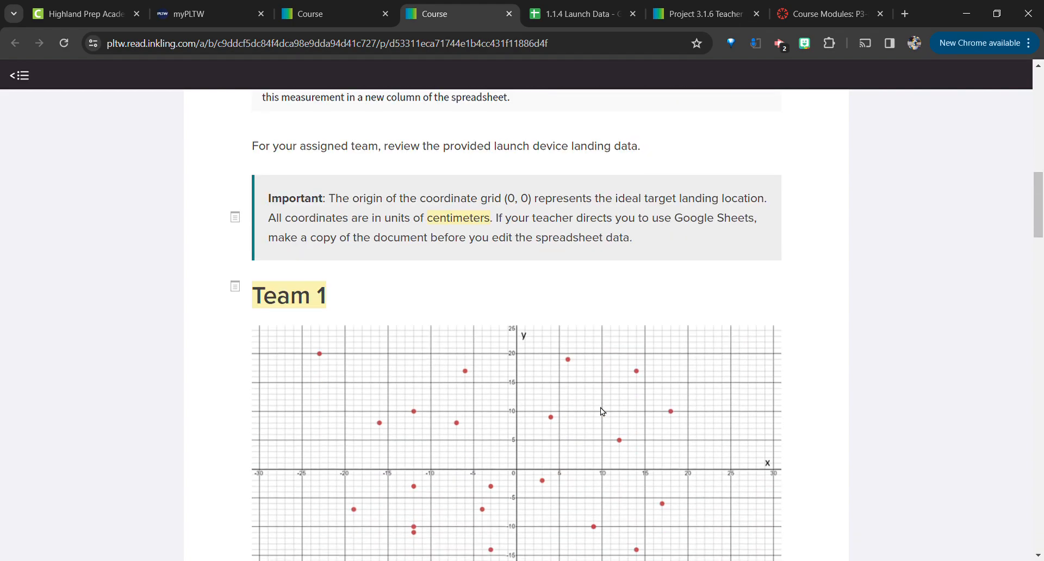
scroll(601, 412, down, 3)
scroll(437, 313, down, 1)
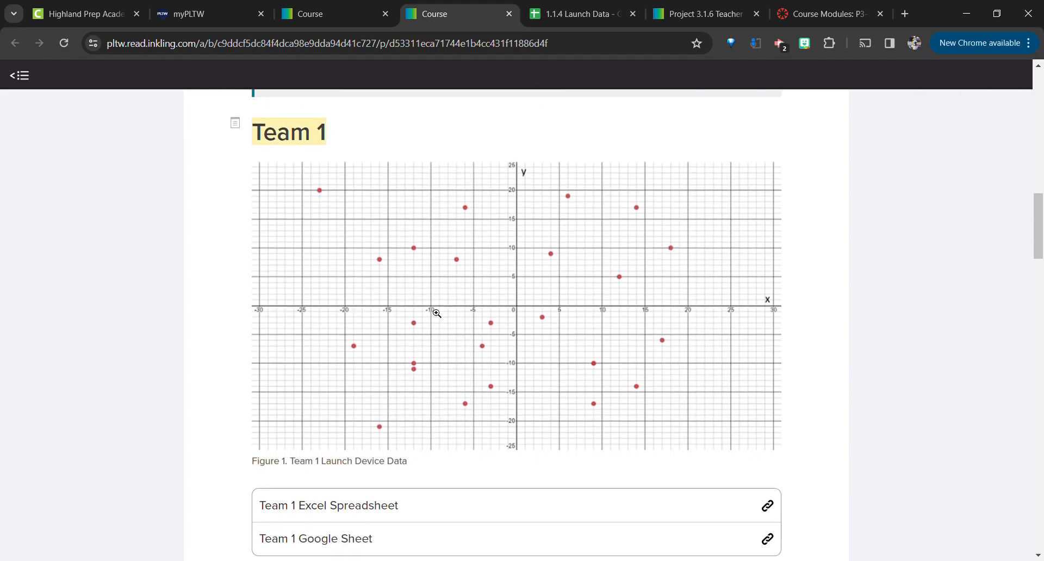
scroll(433, 311, up, 5)
scroll(435, 314, down, 5)
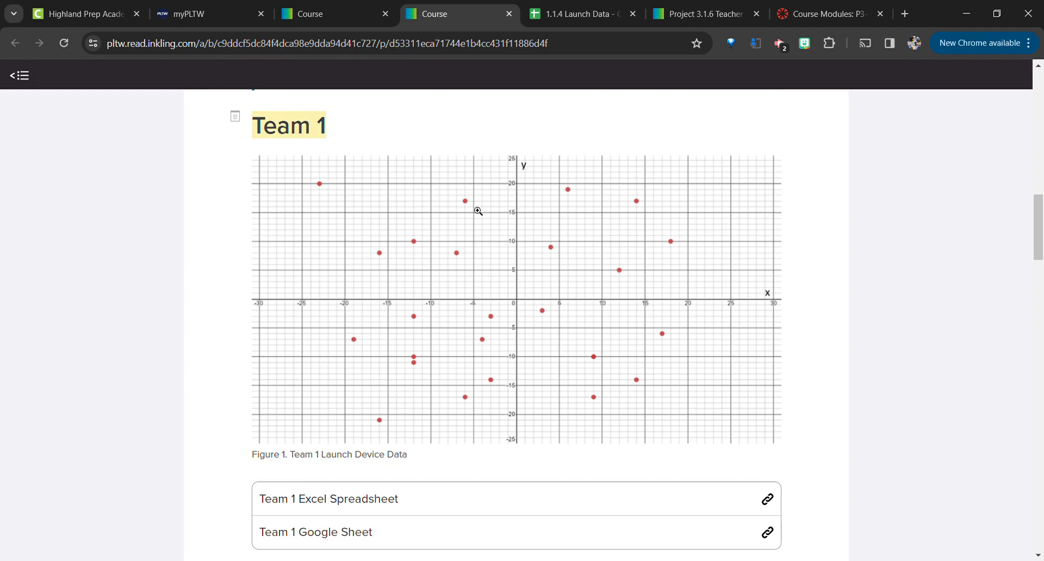
click(560, 6)
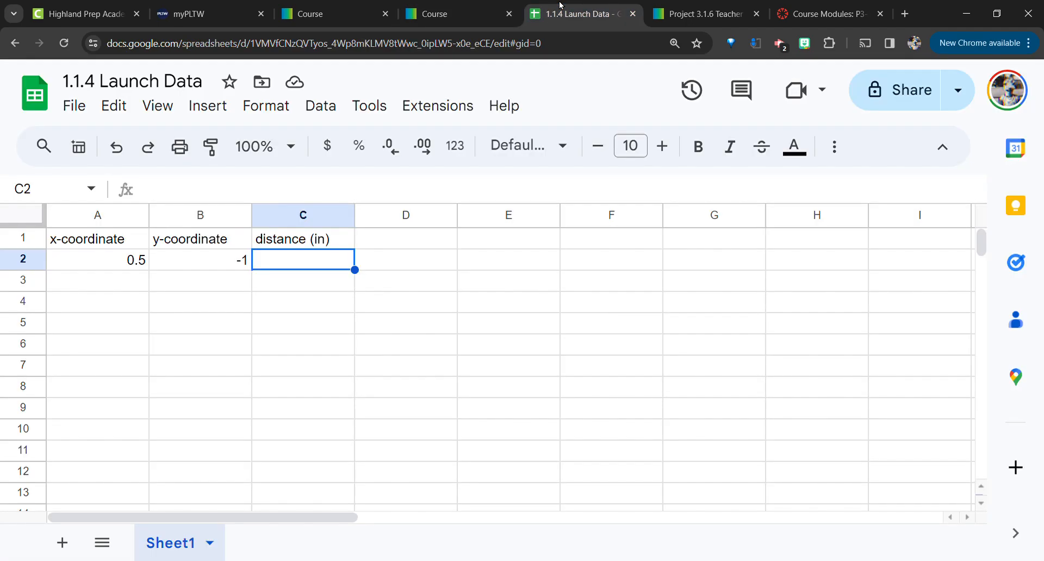
click(460, 14)
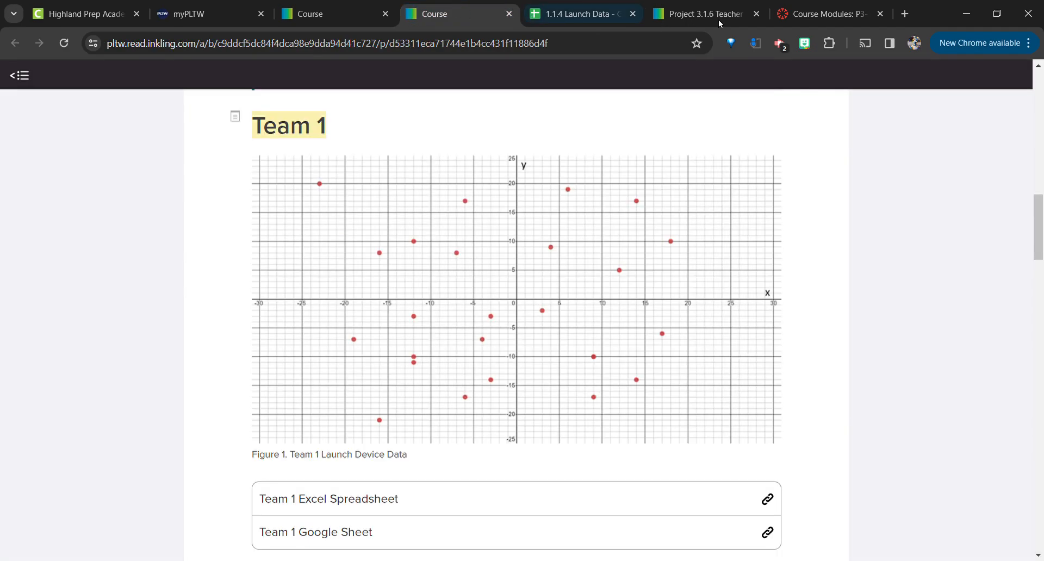
- Replace the open launch data spreadsheet with a new blank Google Sheets spreadsheet using sheets.new
click(576, 13)
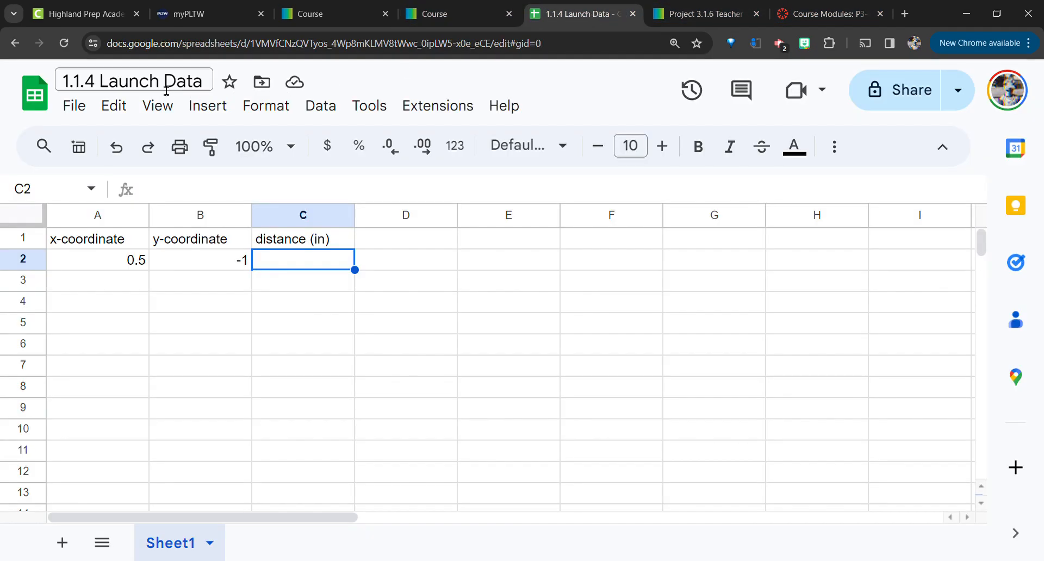
click(200, 82)
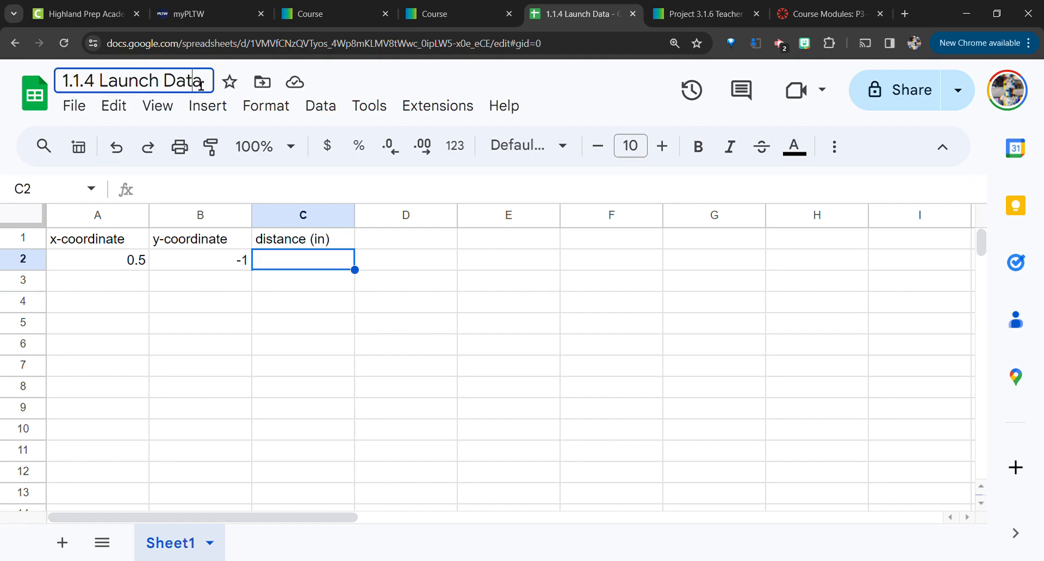
click(212, 50)
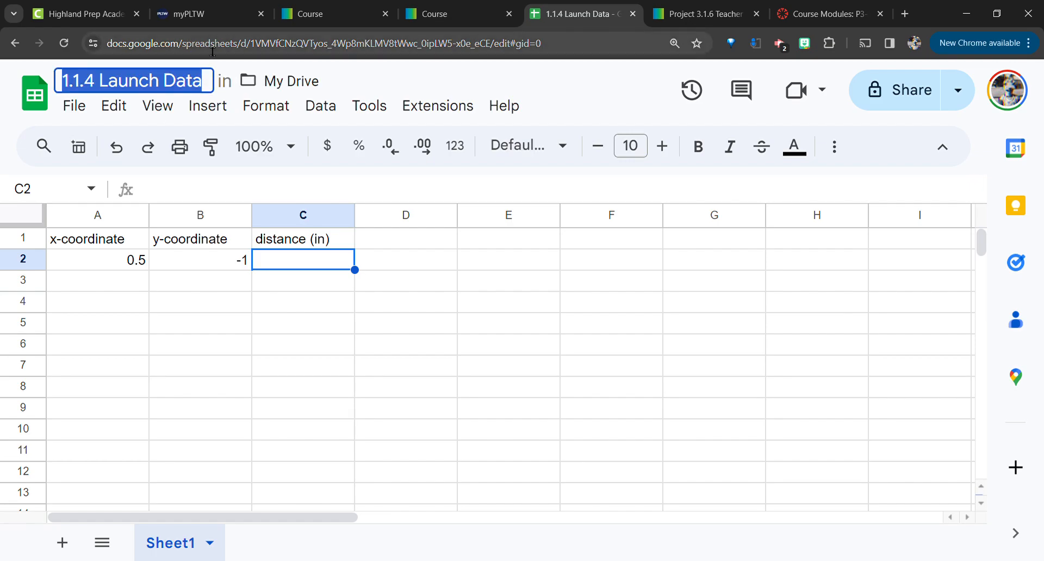
text(sheets.e)
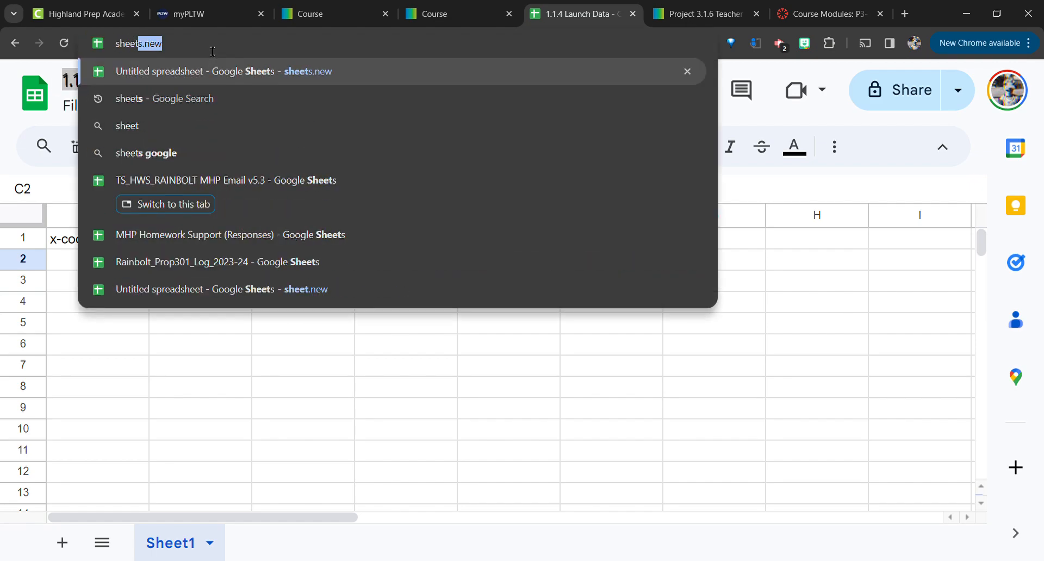
key(BackSpace)
text(new)
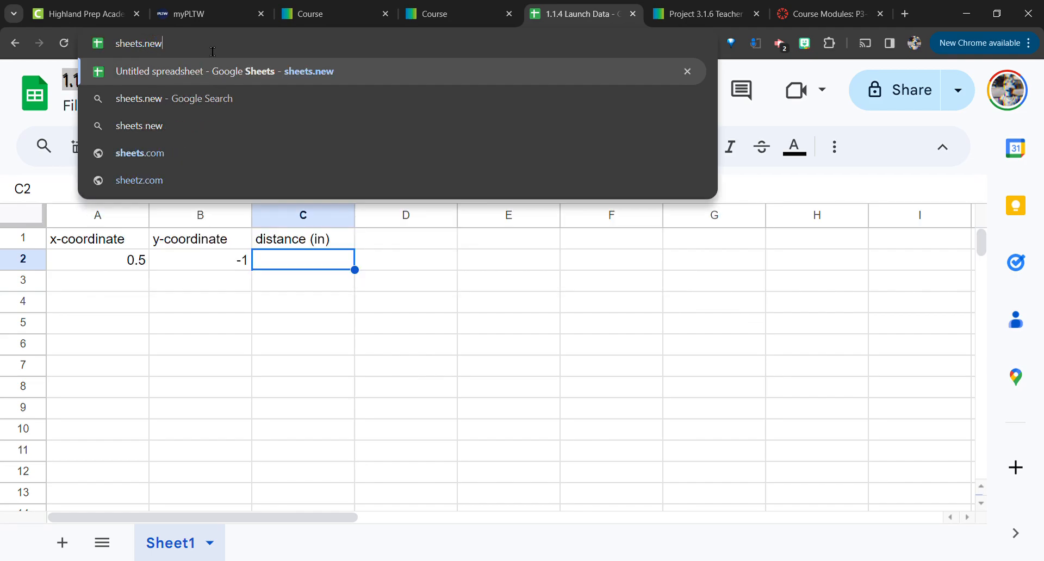
key(Return)
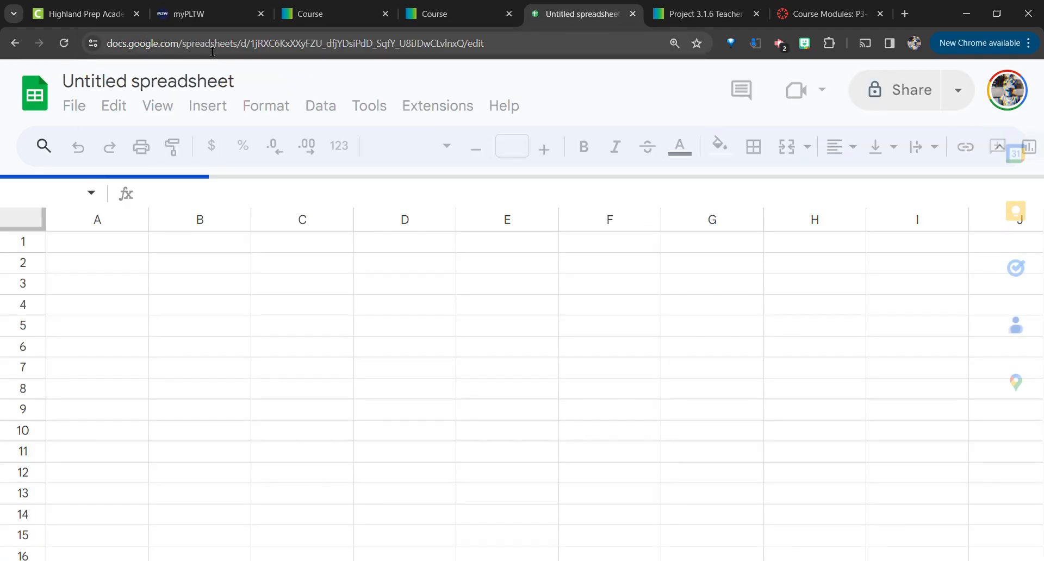
- Name the new spreadsheet 1.1.4 Launch Data
click(166, 83)
text(1.1.4 Launch Data)
key(Return)
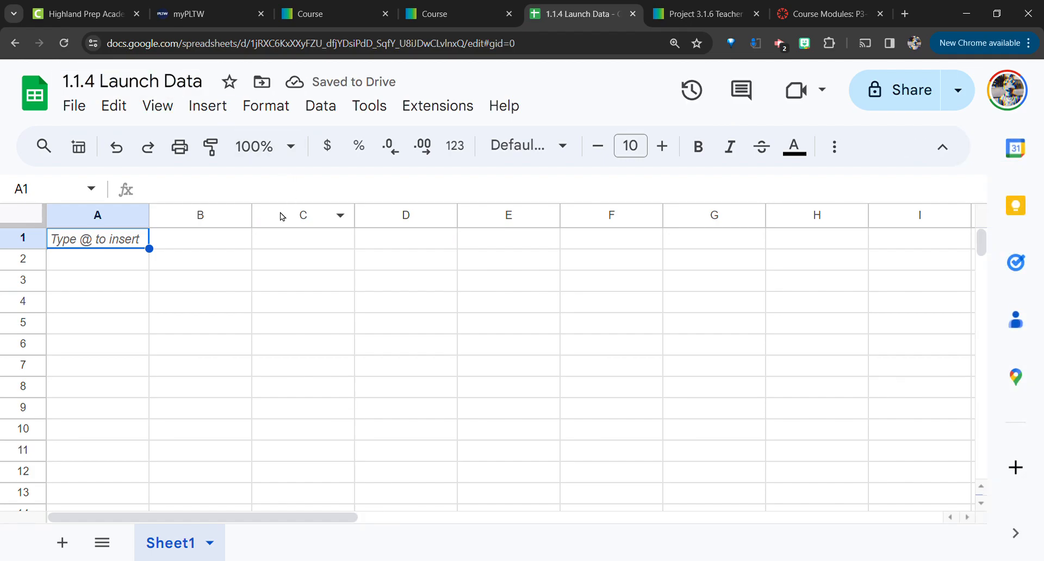
click(456, 16)
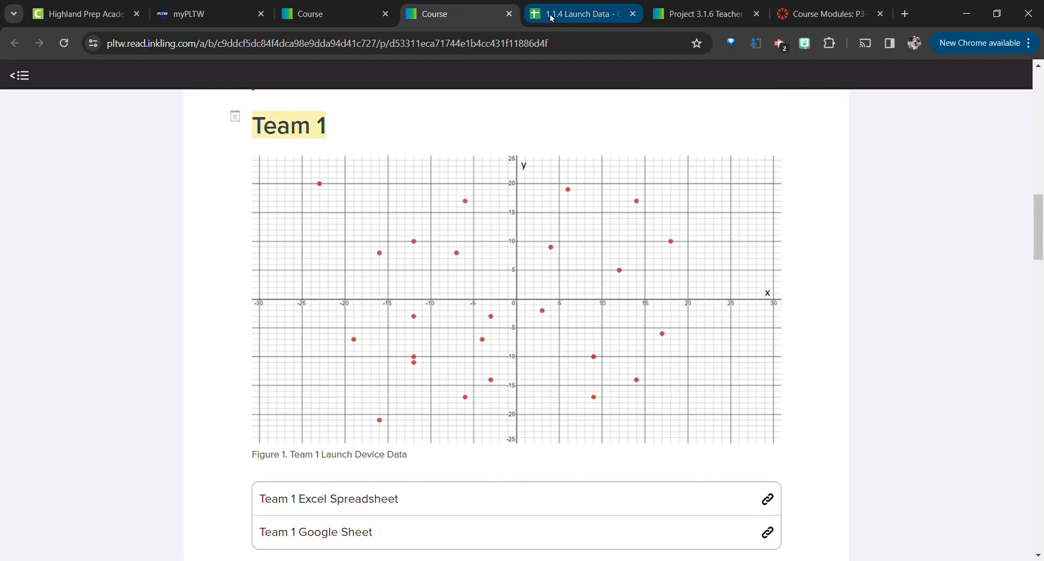
click(551, 17)
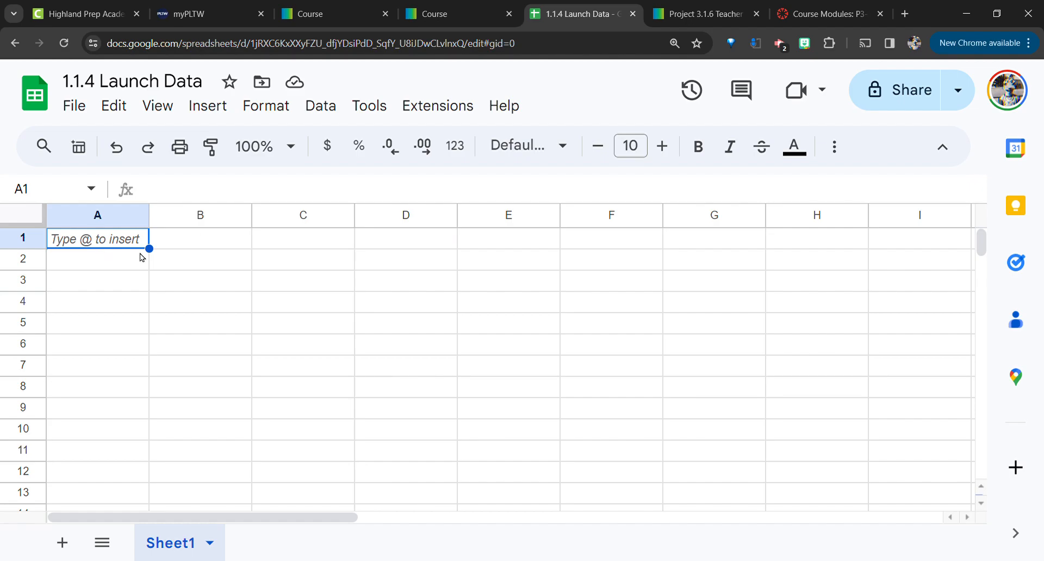
click(429, 14)
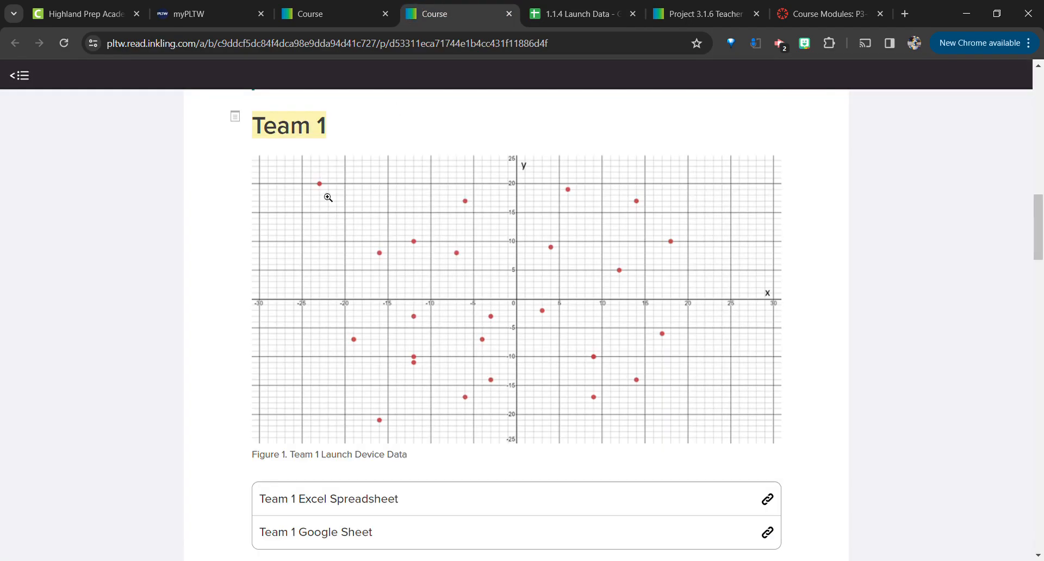
click(582, 11)
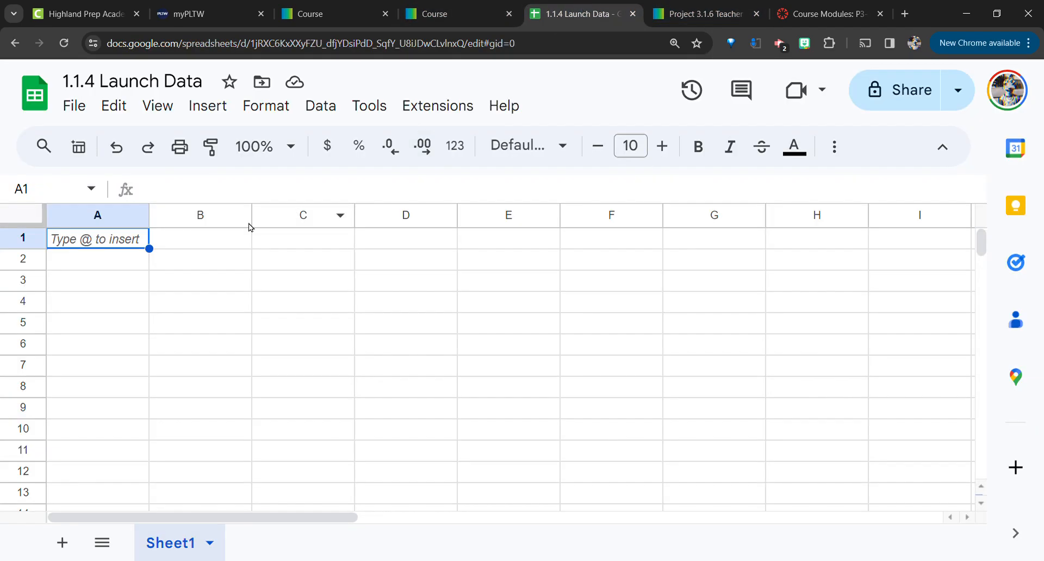
- Enter the headings x-coordinate, y-coordinate and measured distance (in) in cells A1, B1 and C1
text(x-coordinate)
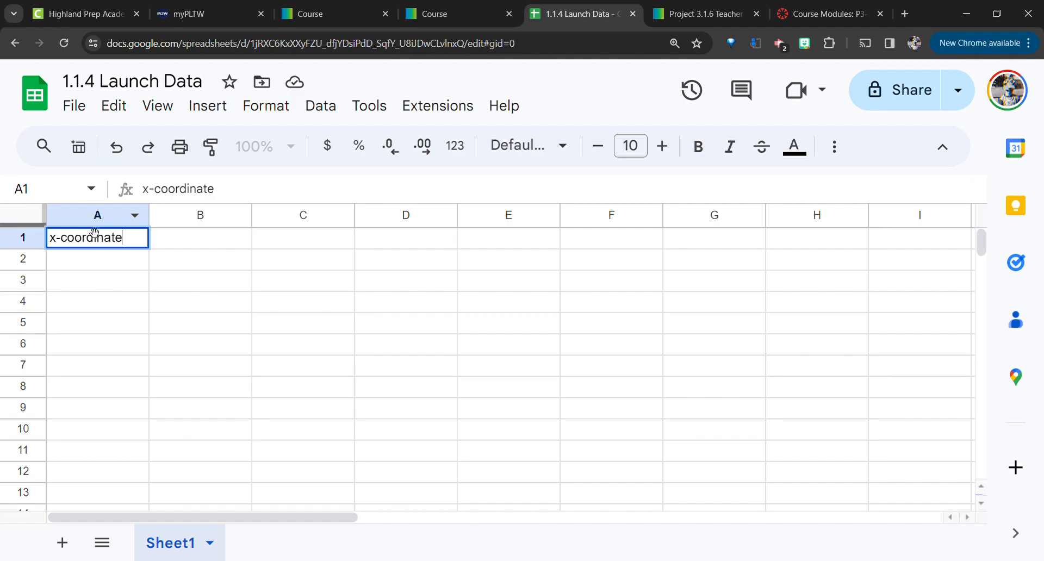
key(Tab)
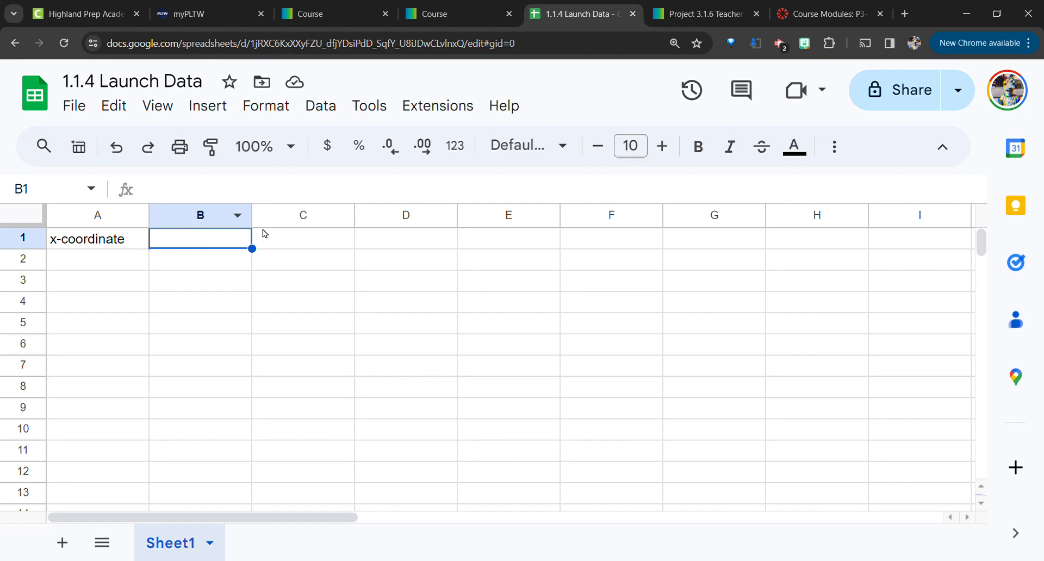
text(y-coord)
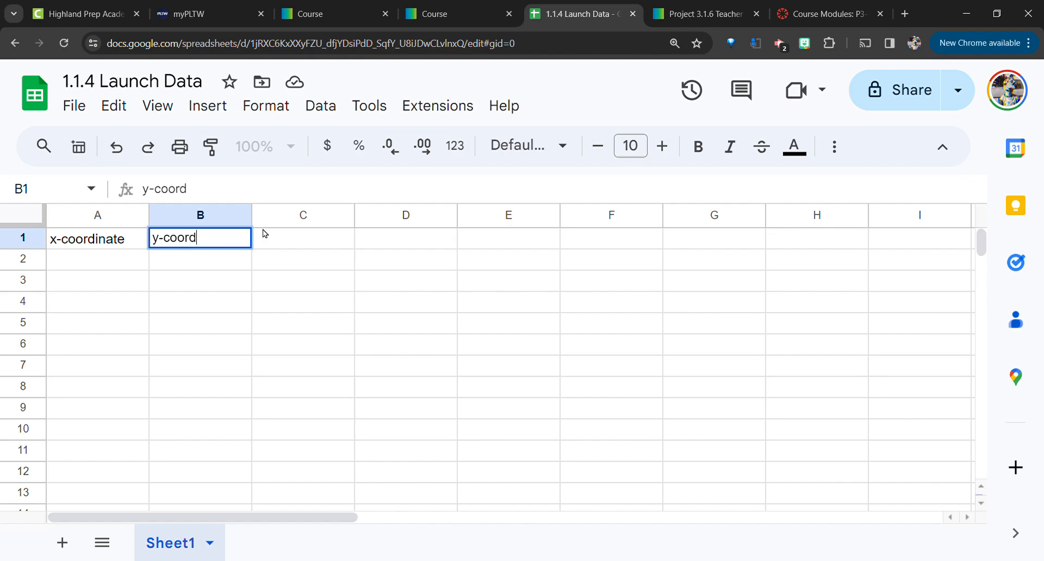
text(inate)
click(266, 235)
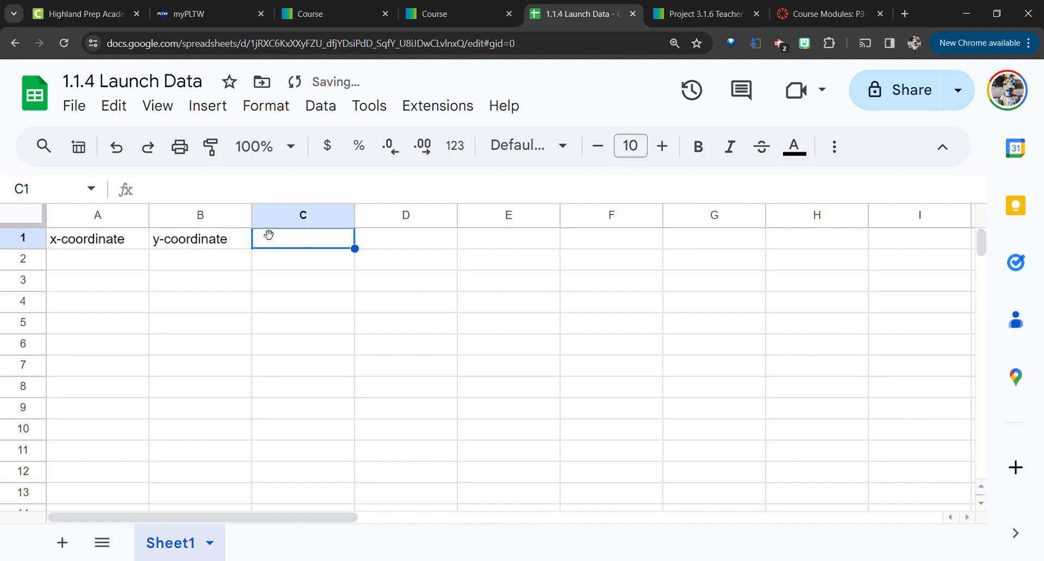
text(measured distance (in))
key(Return)
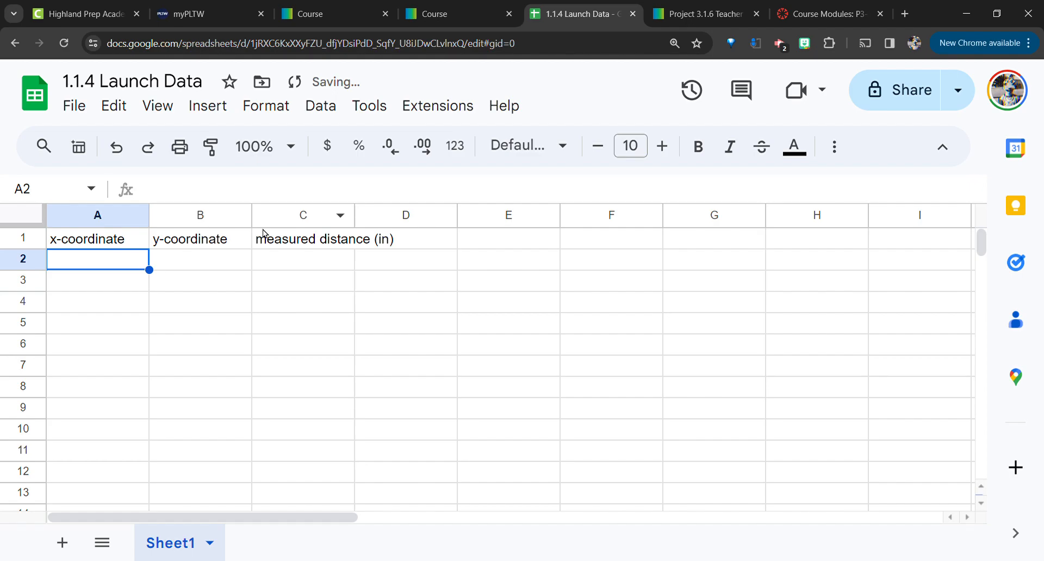
- Change the unit in the C1 distance heading to cm and widen column C to fit the full heading
click(314, 244)
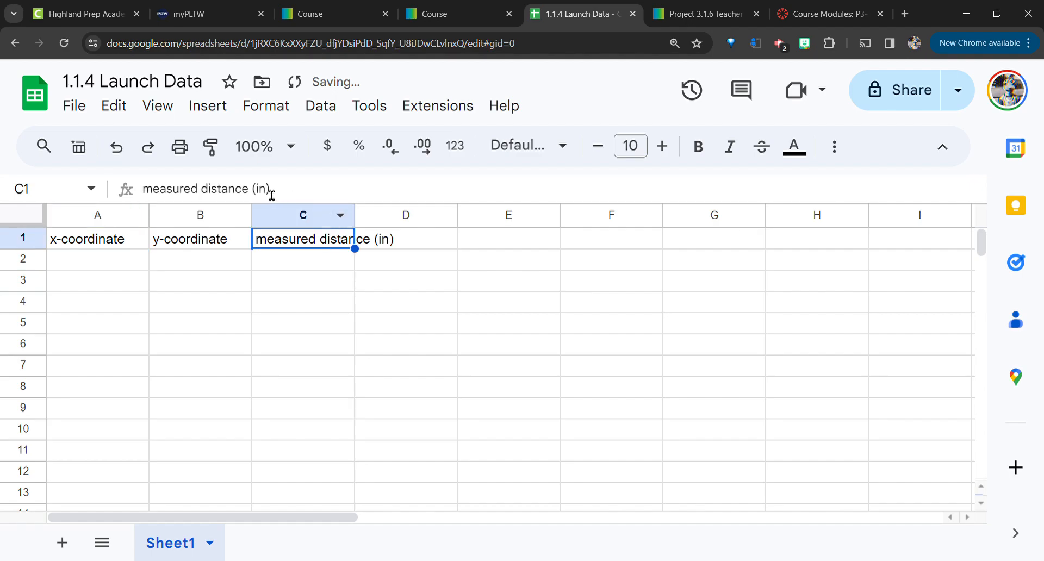
click(267, 194)
key(BackSpace)
key(BackSpace)
text(cm)
key(Return)
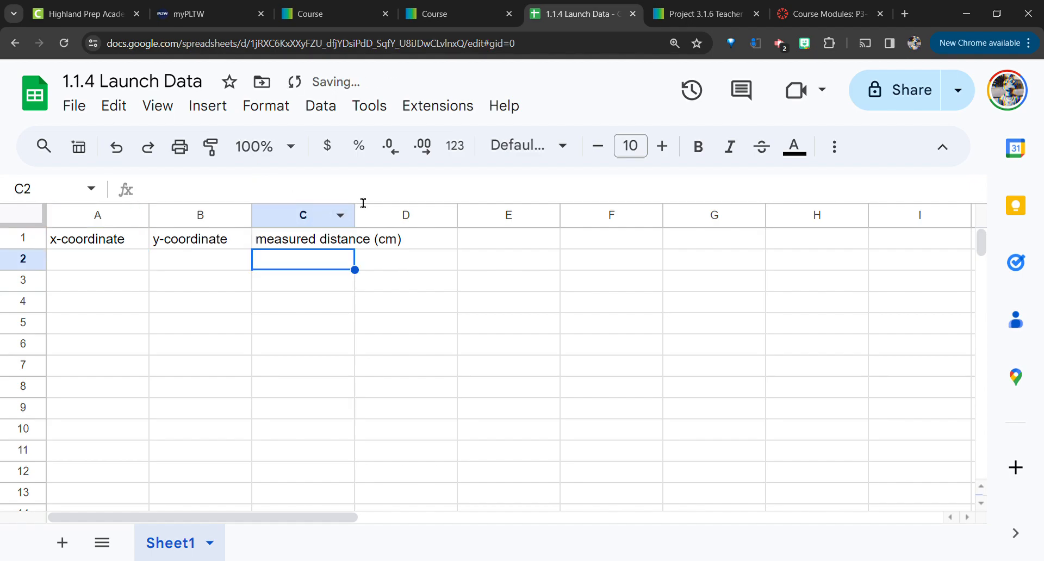
click(357, 217)
drag(359, 218, 415, 217)
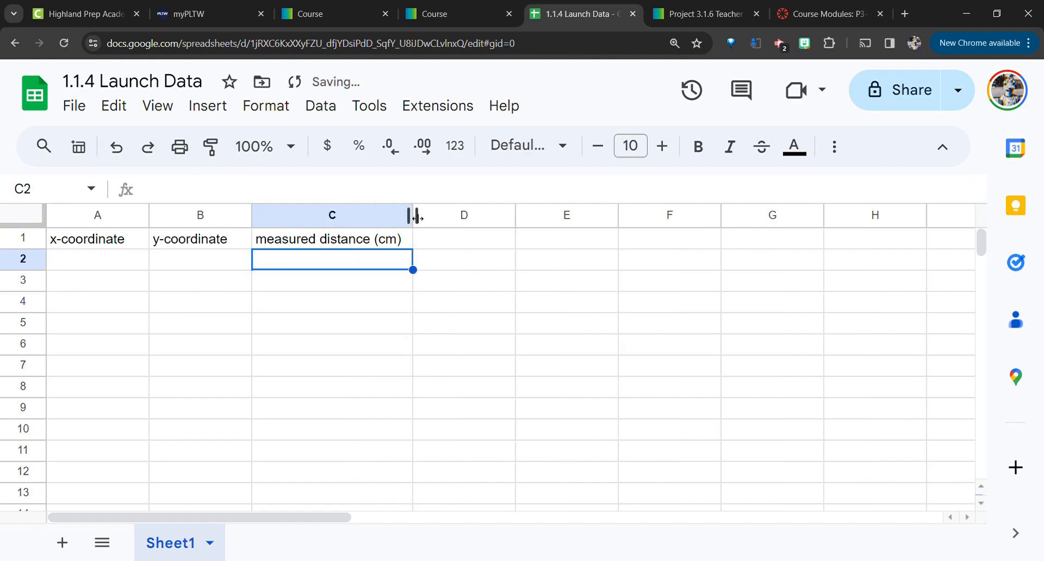
- Resize column C to fit its data
right_click(318, 218)
scroll(484, 433, down, 1)
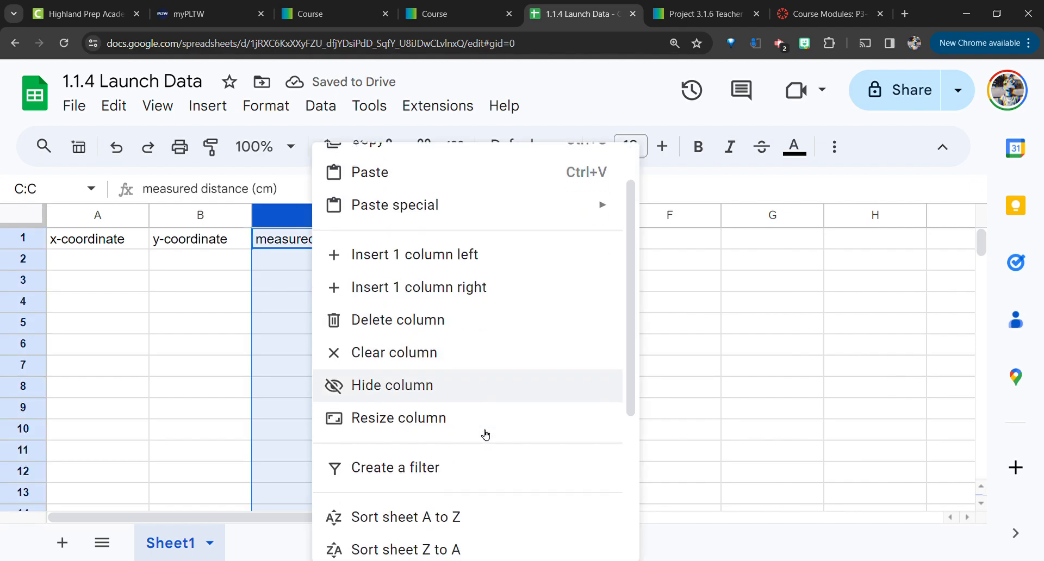
click(459, 427)
click(408, 351)
click(550, 406)
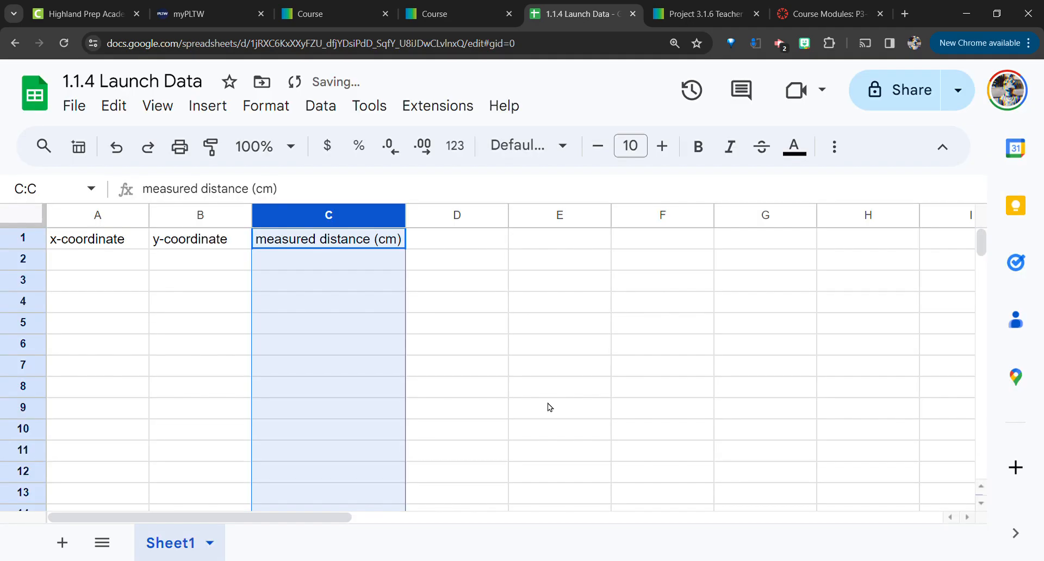
- Read the leftmost Team 1 landing point from the course graph and enter -23 and 20 in cells A2 and B2
click(112, 261)
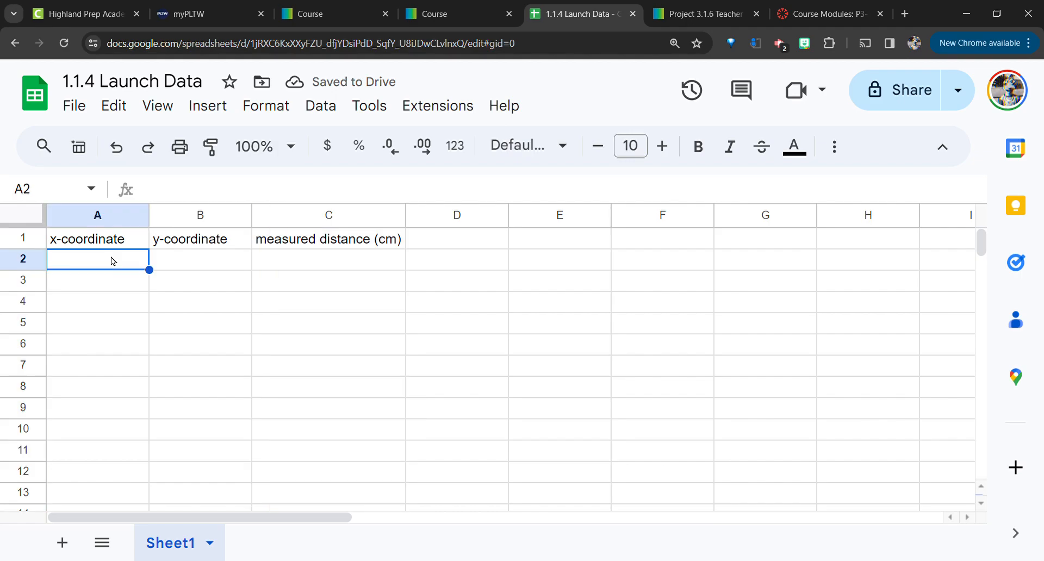
click(457, 14)
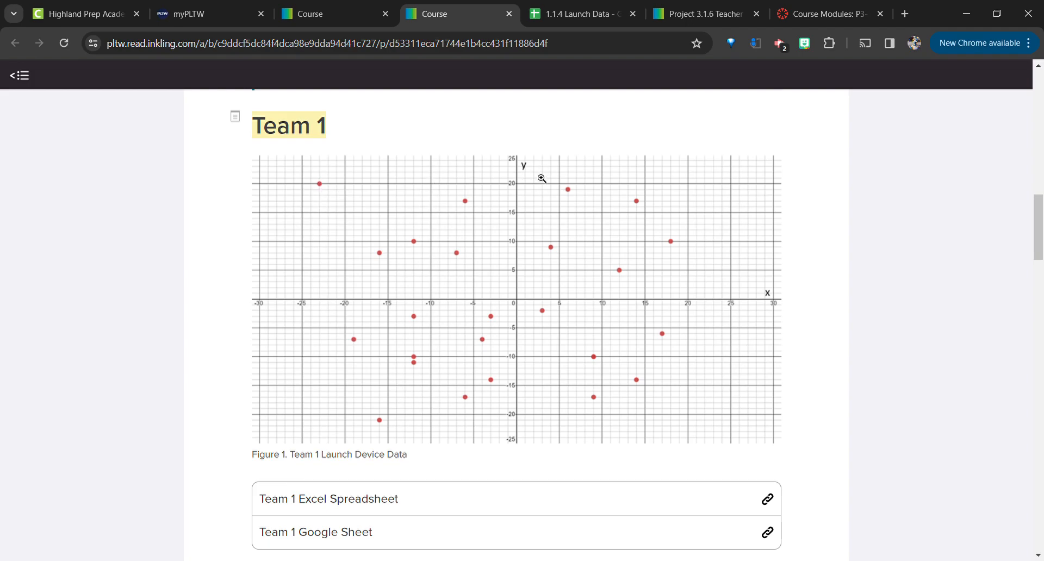
click(586, 6)
text(-23)
key(Tab)
text(20)
key(Return)
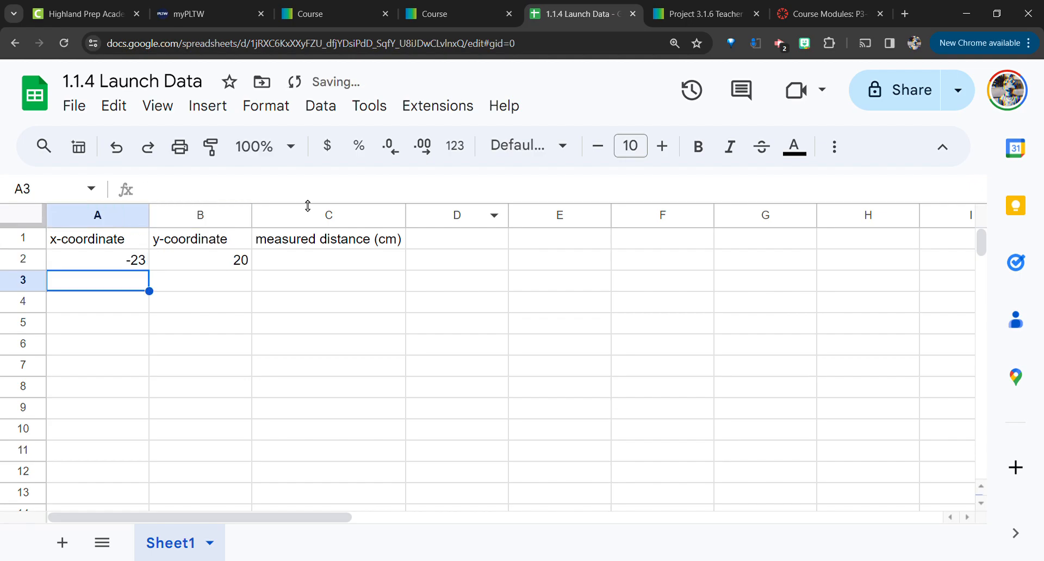
click(120, 265)
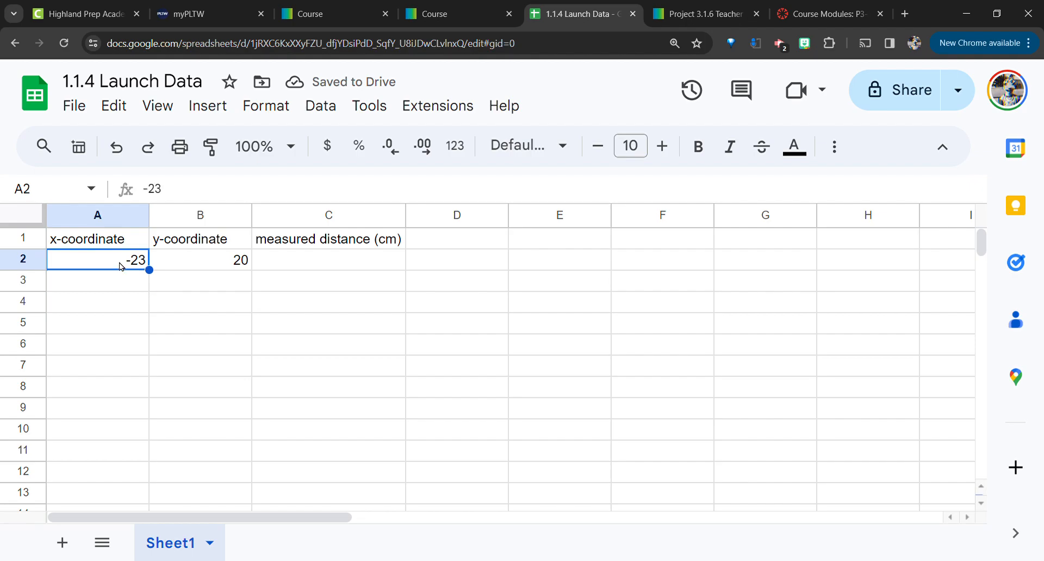
key(Tab)
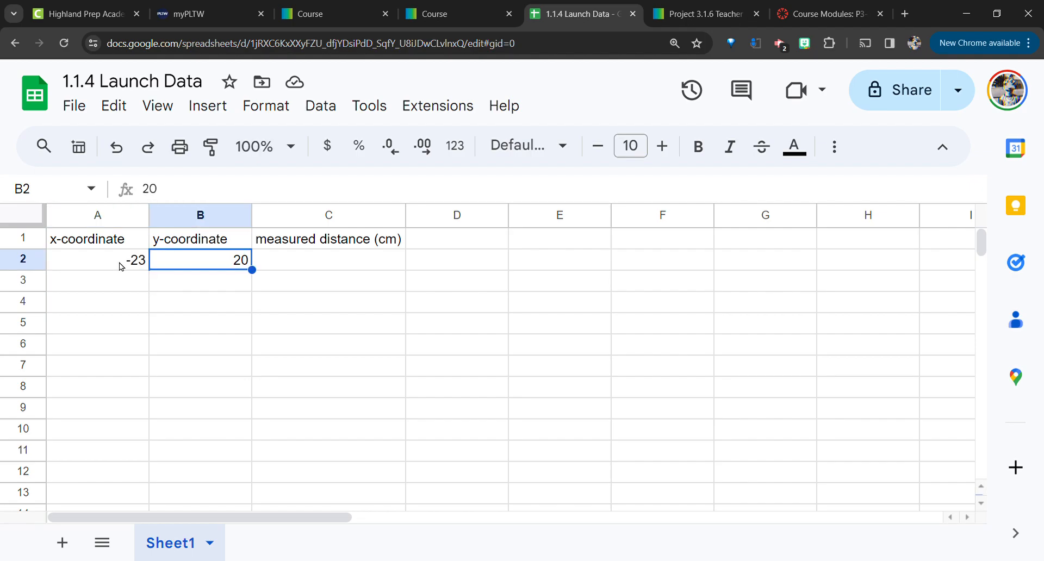
key(Return)
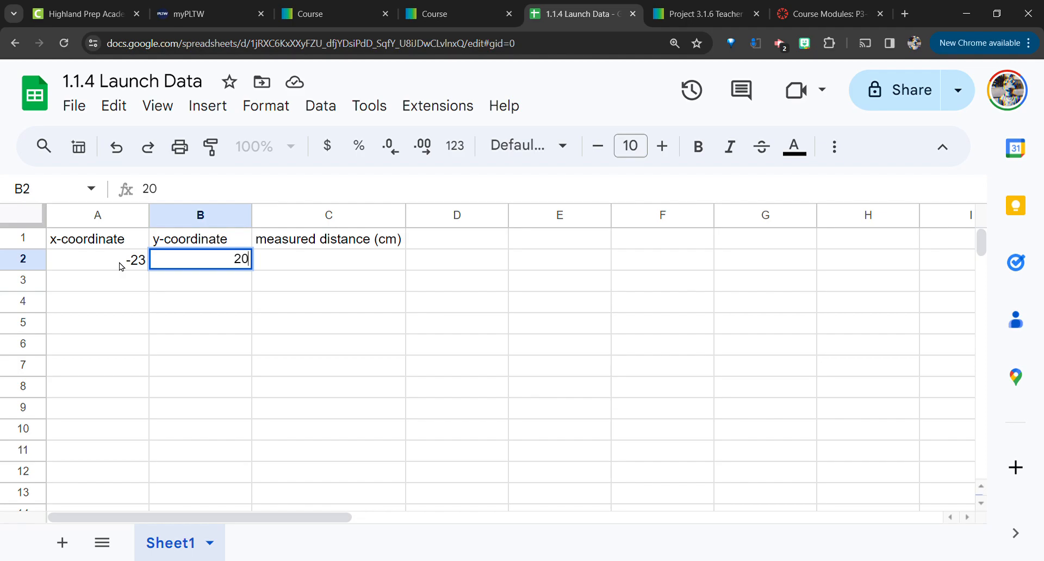
key(Return)
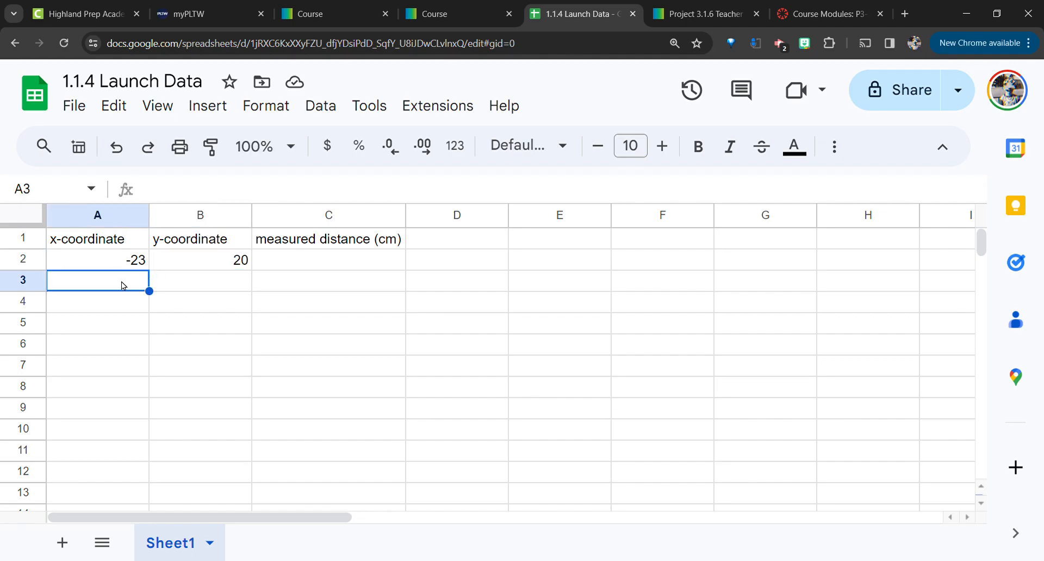
- Read the next landing point from the Team 1 graph and enter -19 and -7 in cells A3 and B3
click(450, 8)
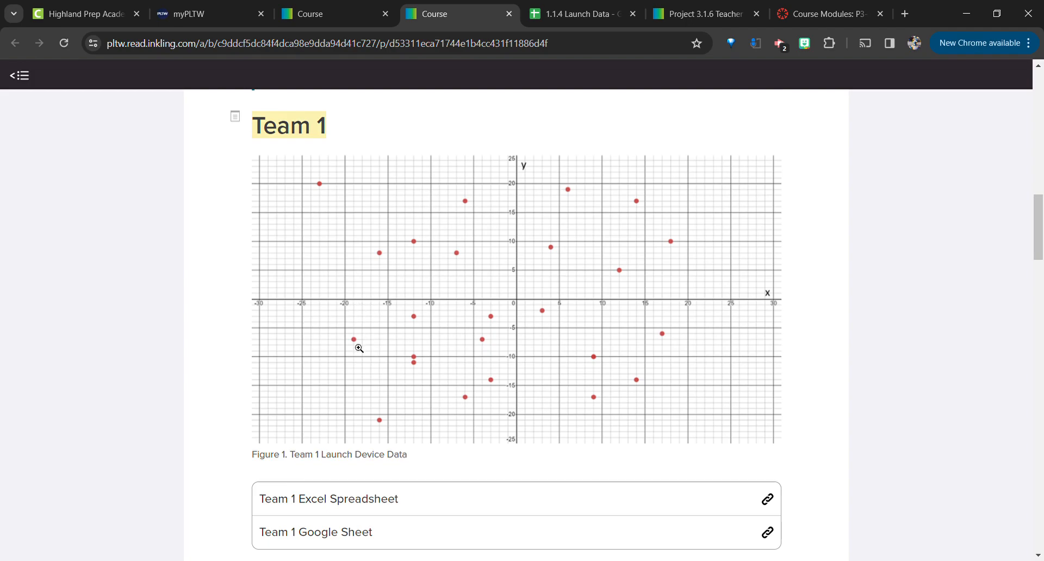
click(579, 13)
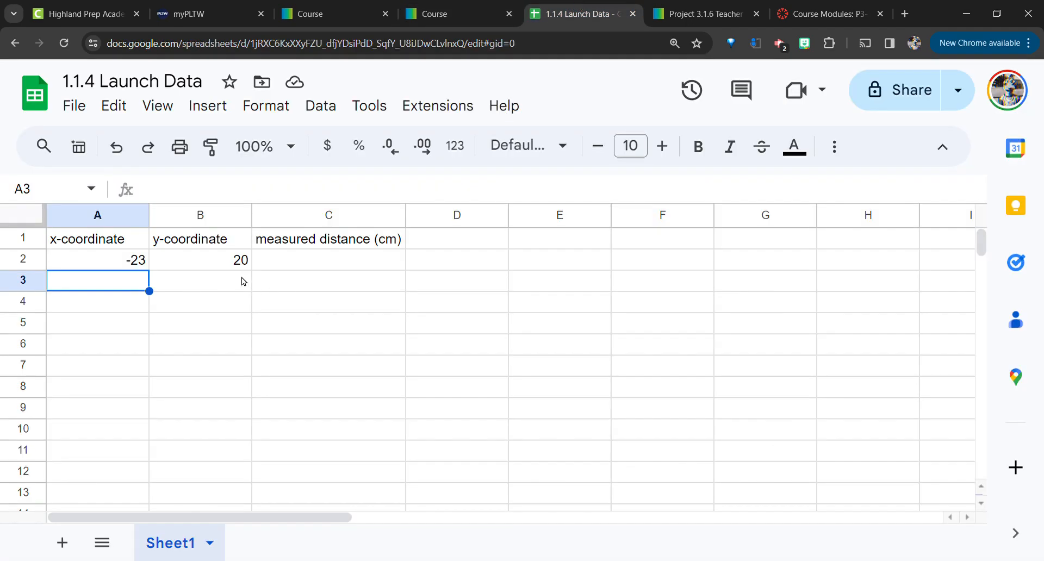
text(-19)
key(Tab)
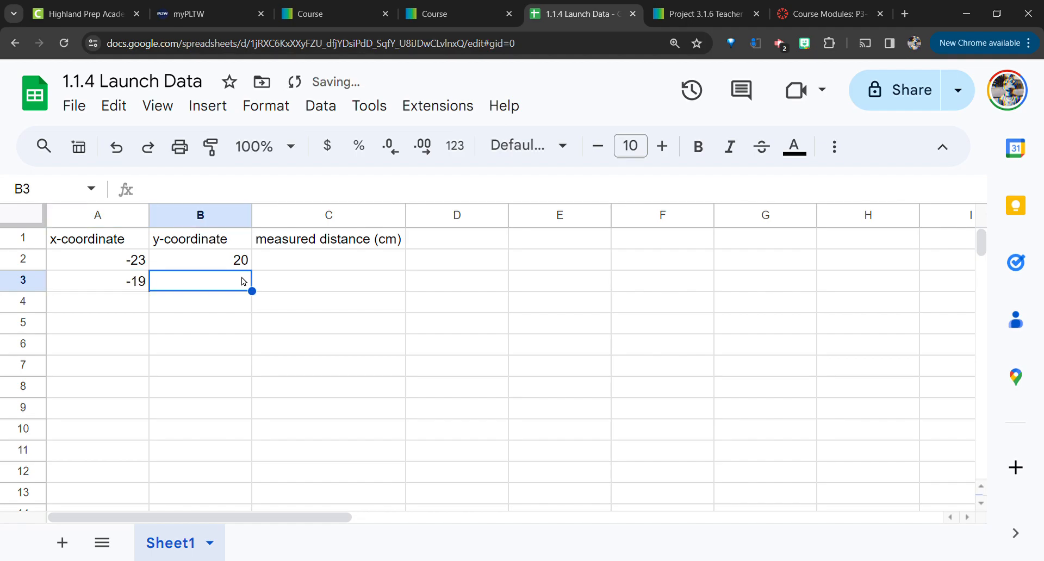
text(-7)
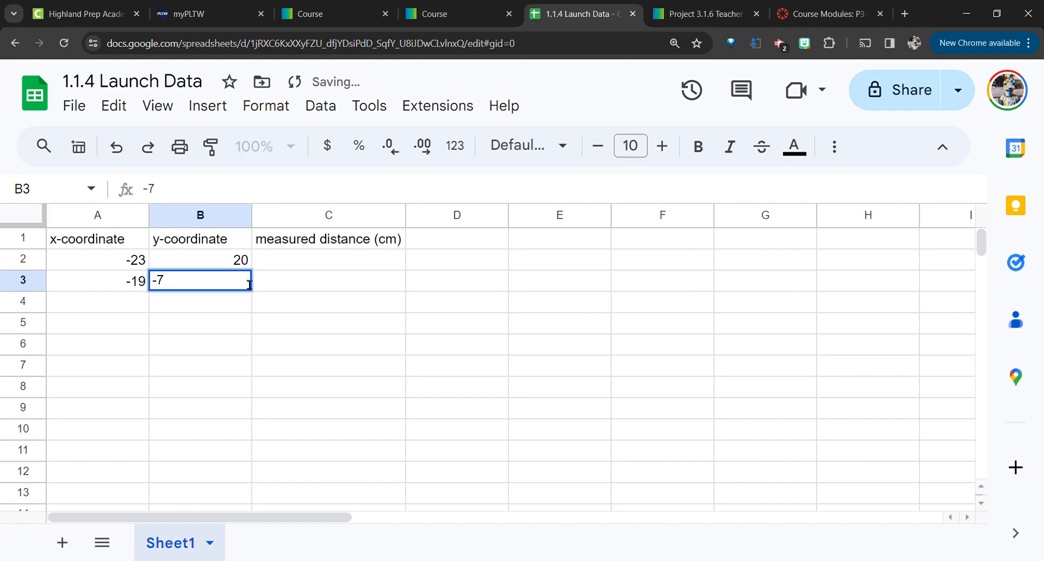
key(Return)
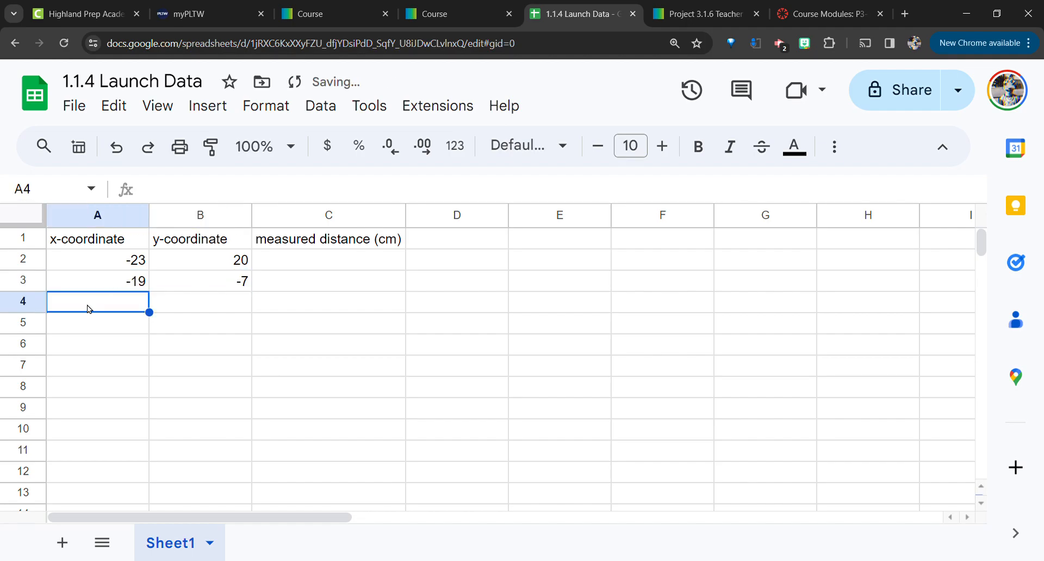
- Read the next Team 1 point above the x-axis and enter -16 and 8 in cells A4 and B4
click(450, 13)
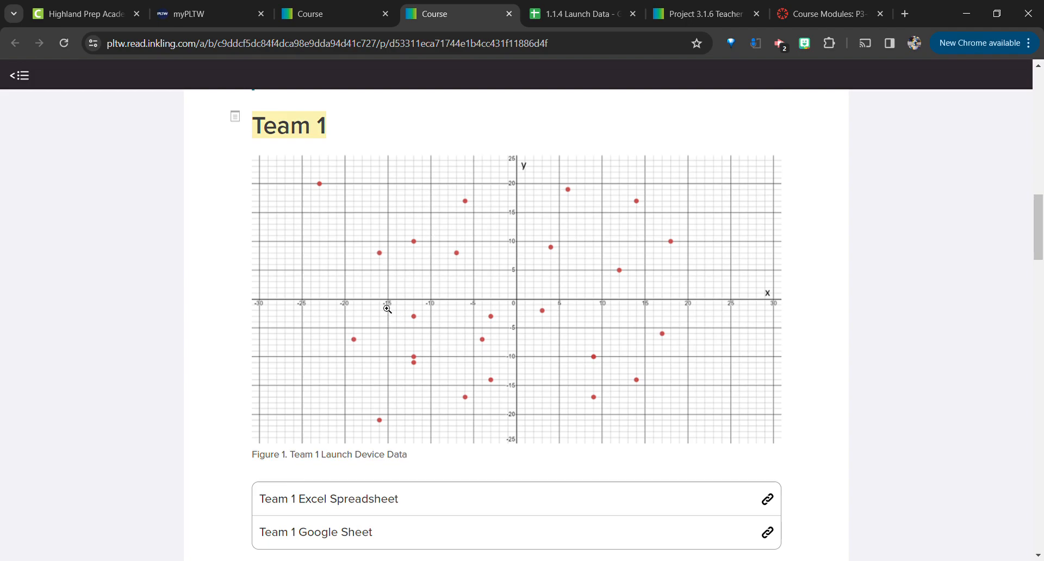
click(568, 5)
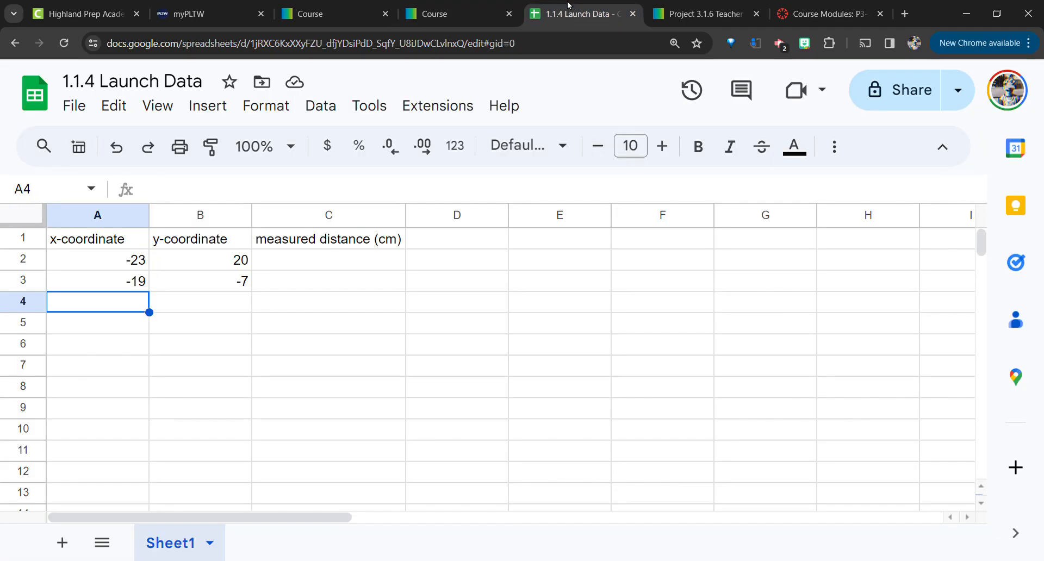
text(-16)
key(Tab)
text(8)
key(Return)
- Read the lowest point on the Team 1 graph and enter -16 and -21 in cells A5 and B5
click(441, 12)
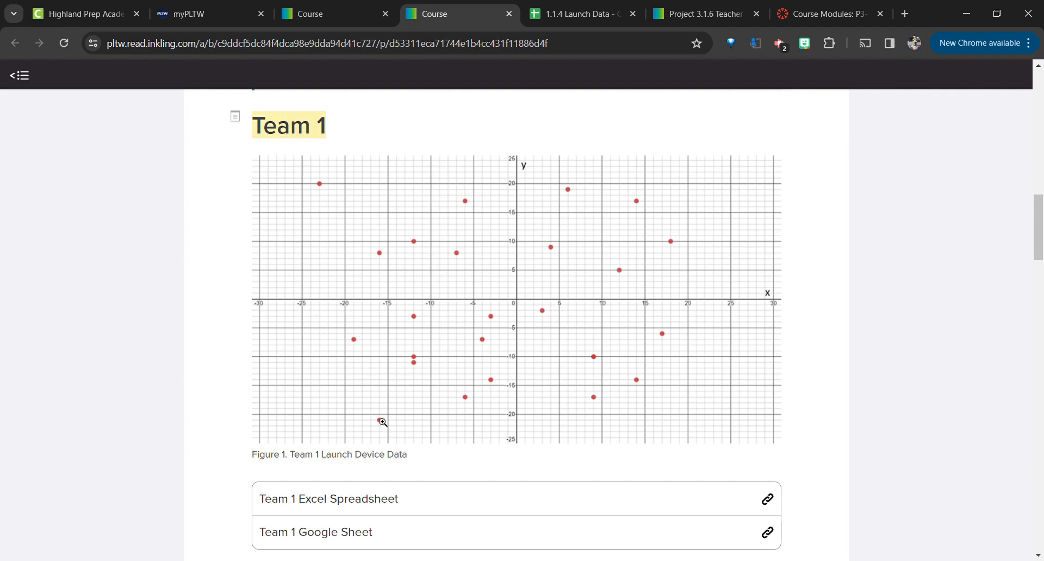
click(598, 15)
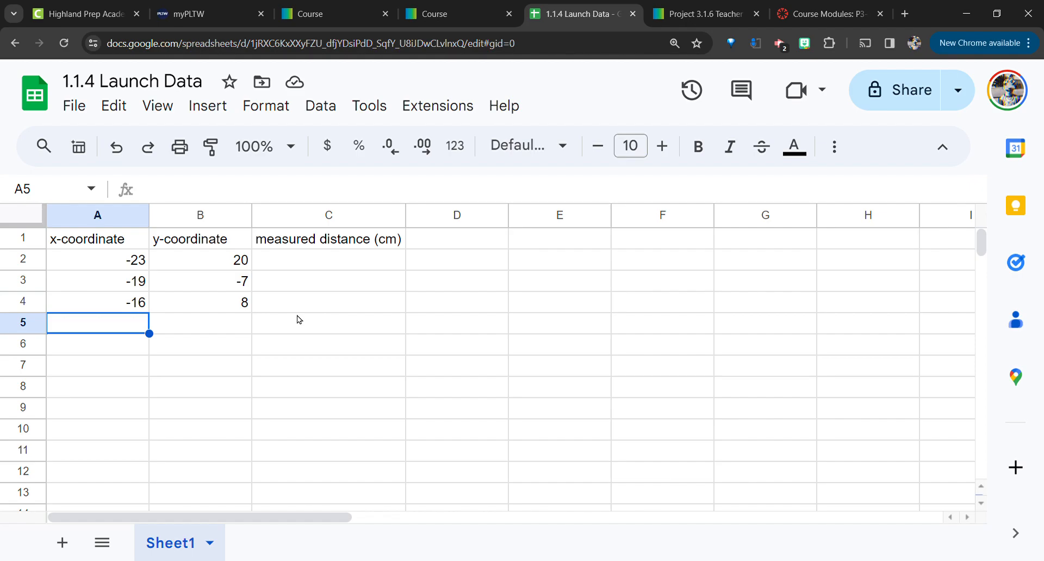
text(-16)
key(Tab)
text(-21)
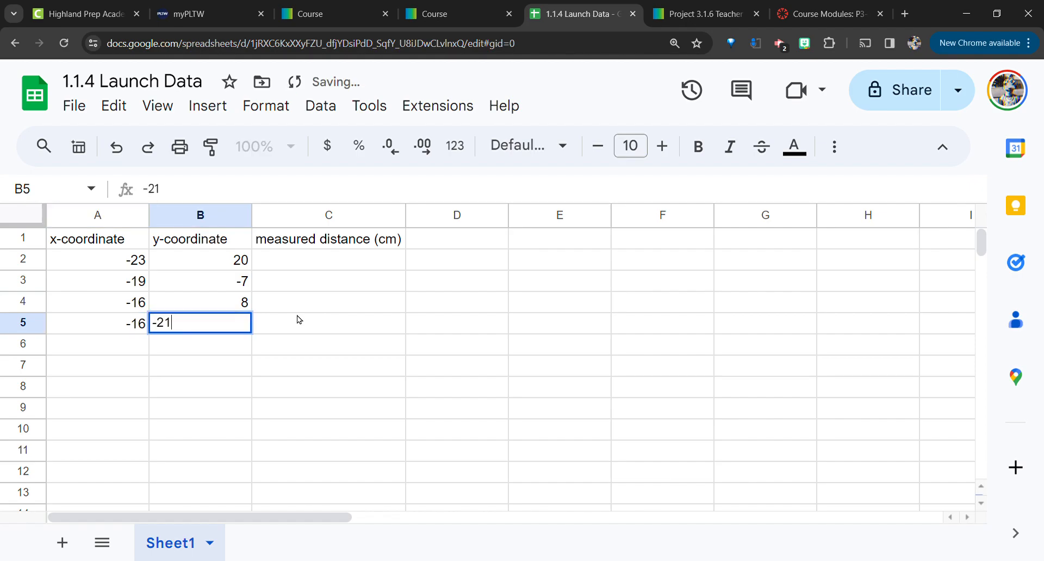
key(Return)
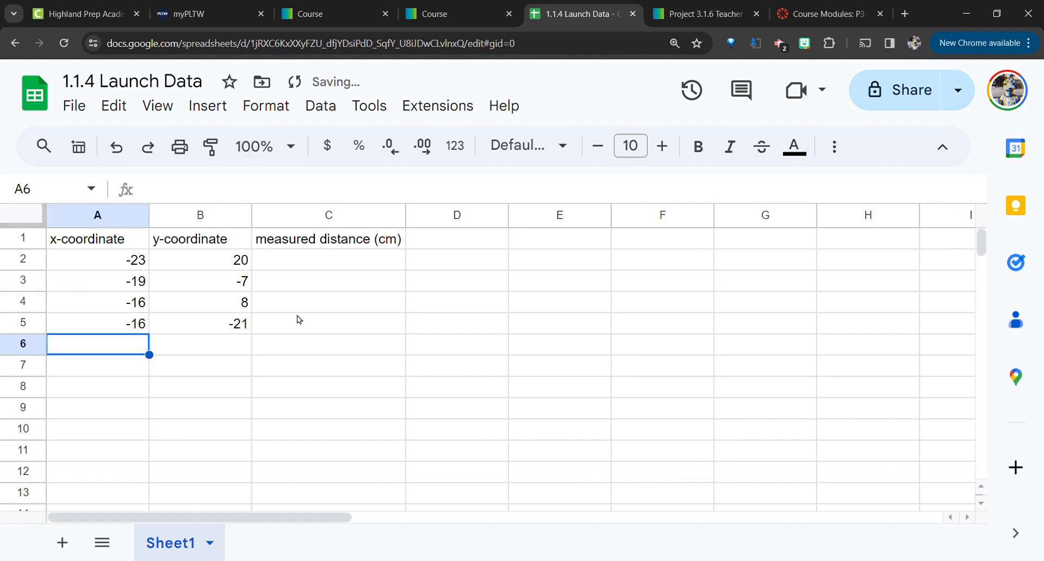
- Read the next Team 1 landing point and enter -12 and 10 in cells A6 and B6
click(423, 22)
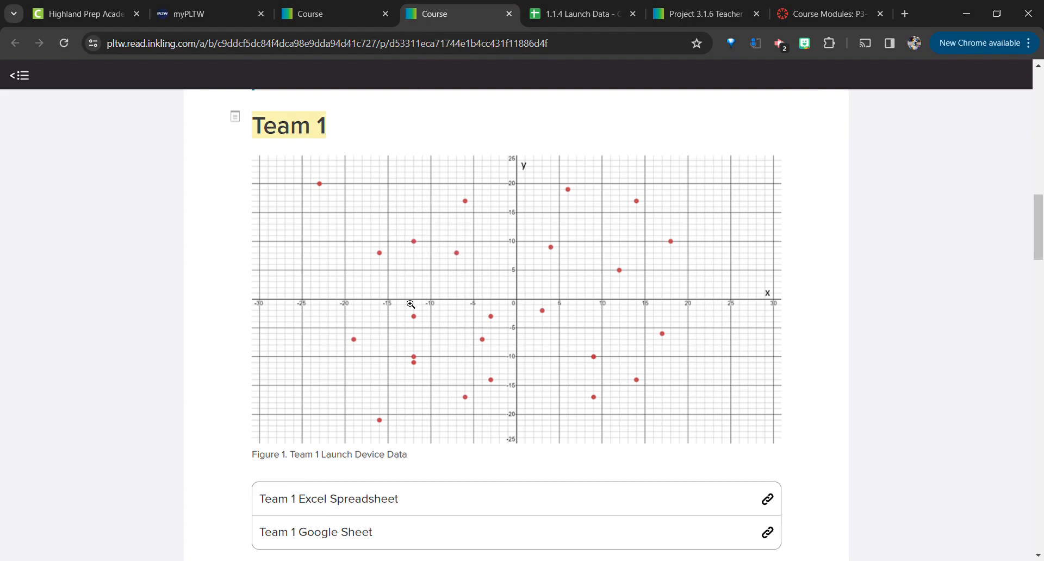
click(546, 5)
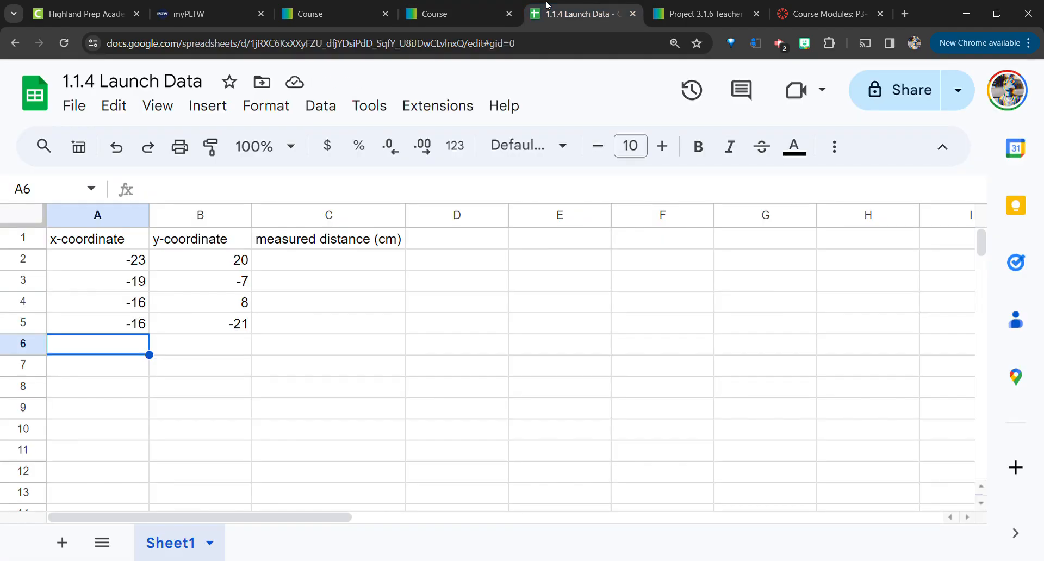
text(-12)
key(Tab)
text(1-)
key(Return)
click(197, 352)
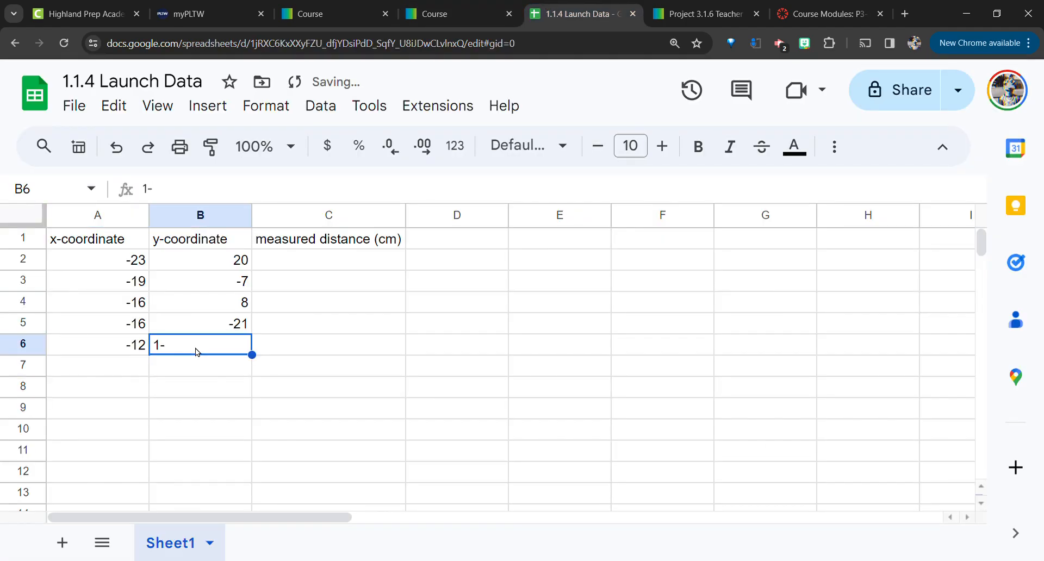
text(10)
key(Return)
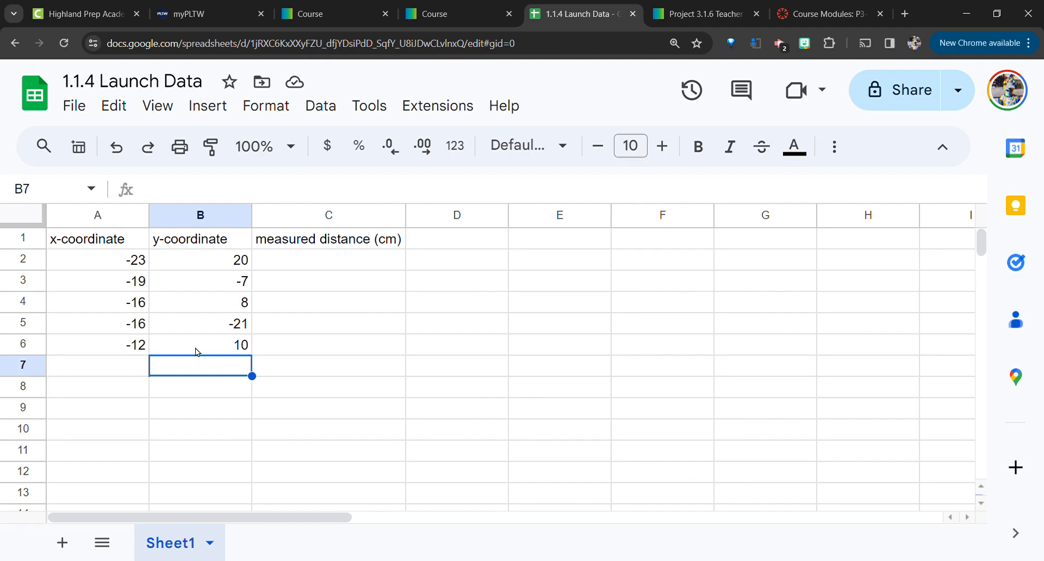
- Review the tape-measure distance example on the course page and look at the provided Team 1 Google Sheet data
click(346, 269)
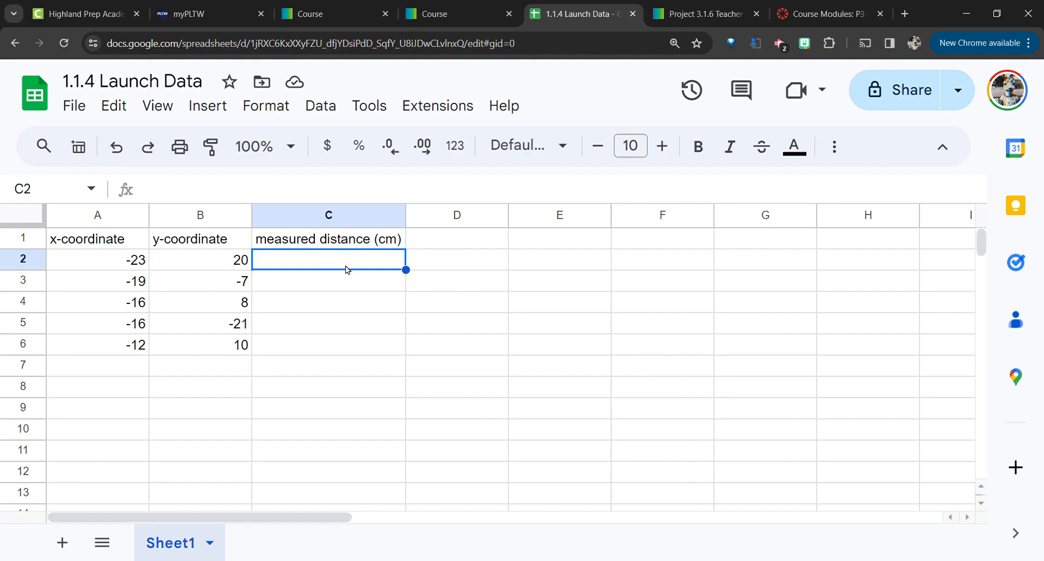
click(707, 10)
click(585, 6)
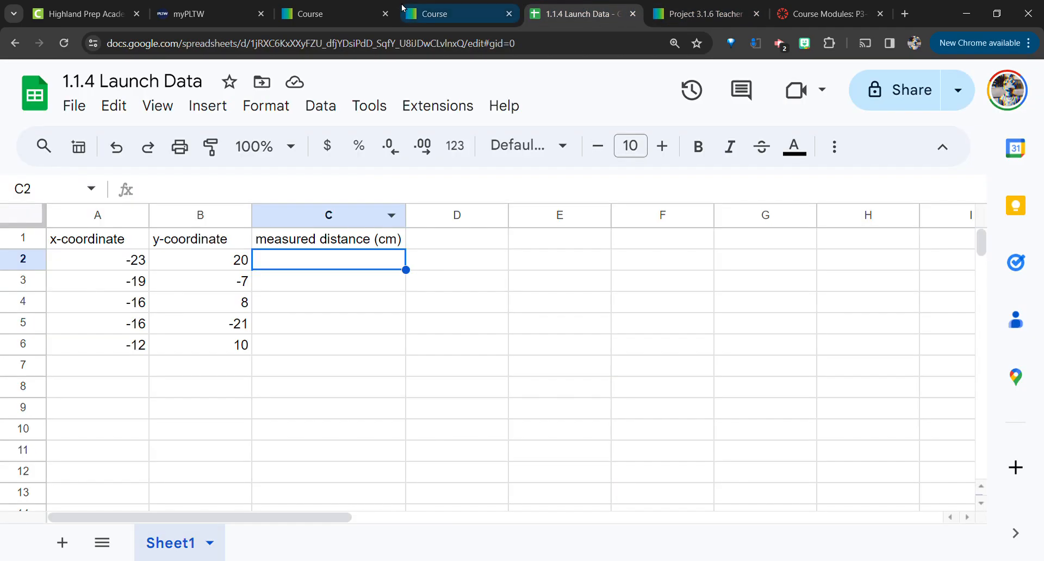
click(459, 9)
scroll(826, 254, up, 10)
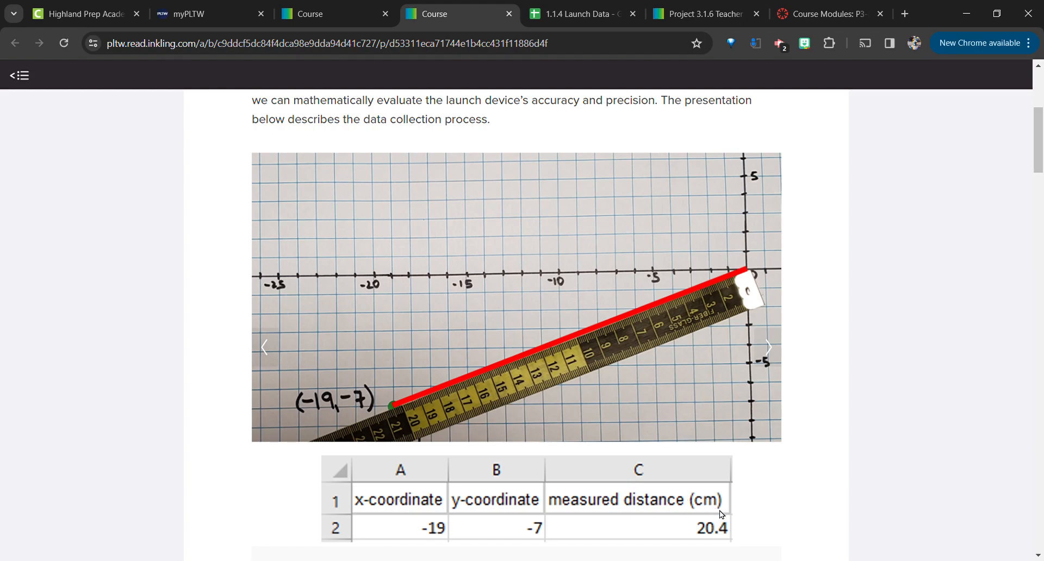
scroll(720, 514, down, 7)
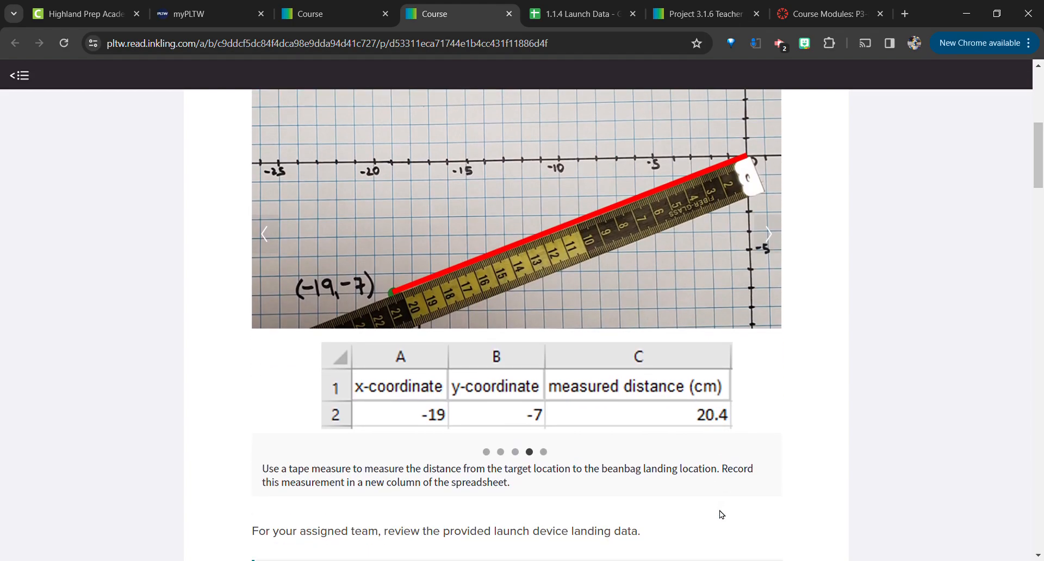
scroll(721, 514, down, 9)
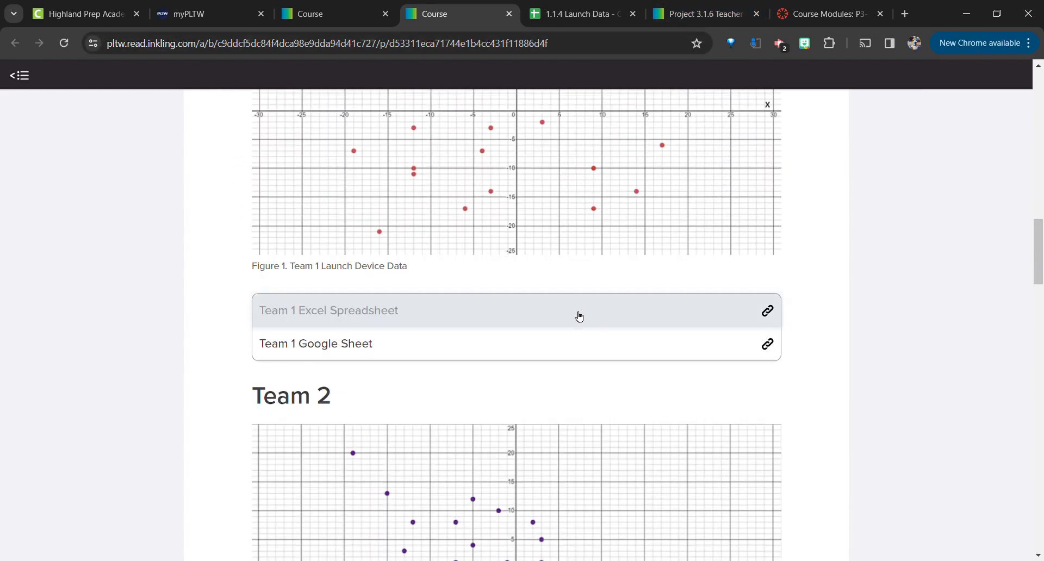
click(564, 341)
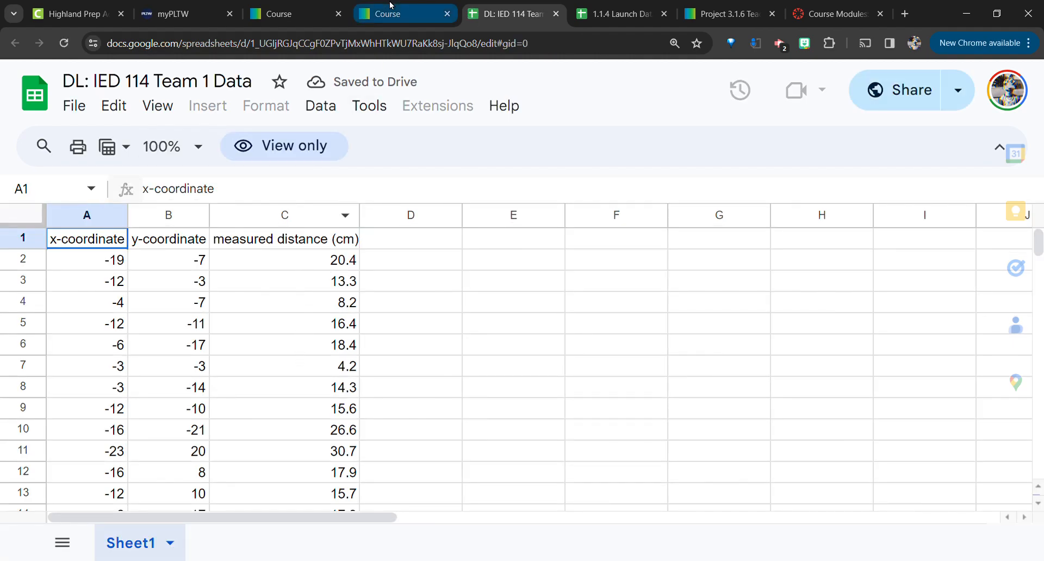
click(428, 14)
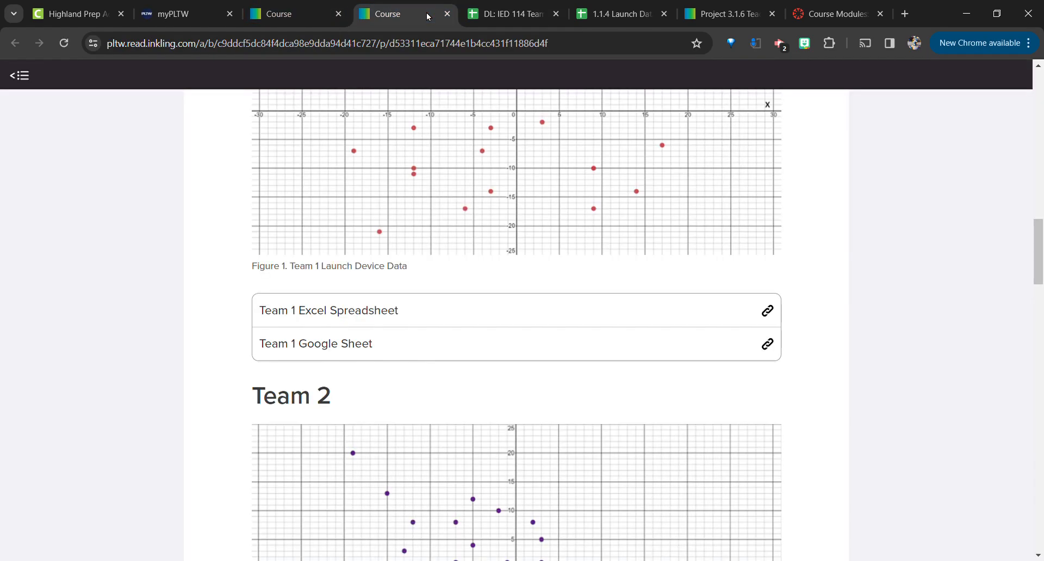
- Add the header "mathematical distance (cm)" in cell D1 of the 1.1.4 Launch Data sheet
click(615, 13)
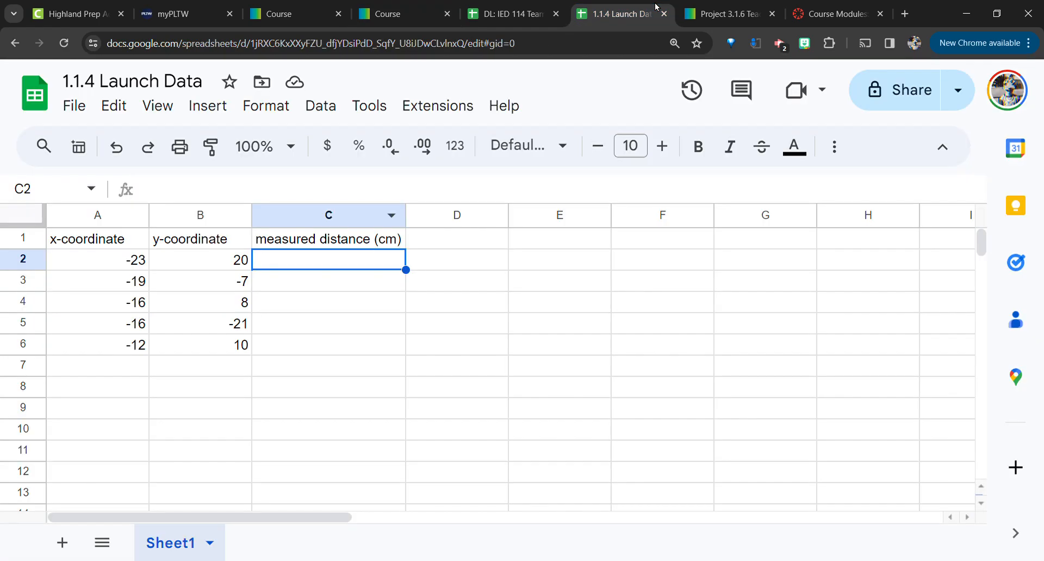
click(441, 243)
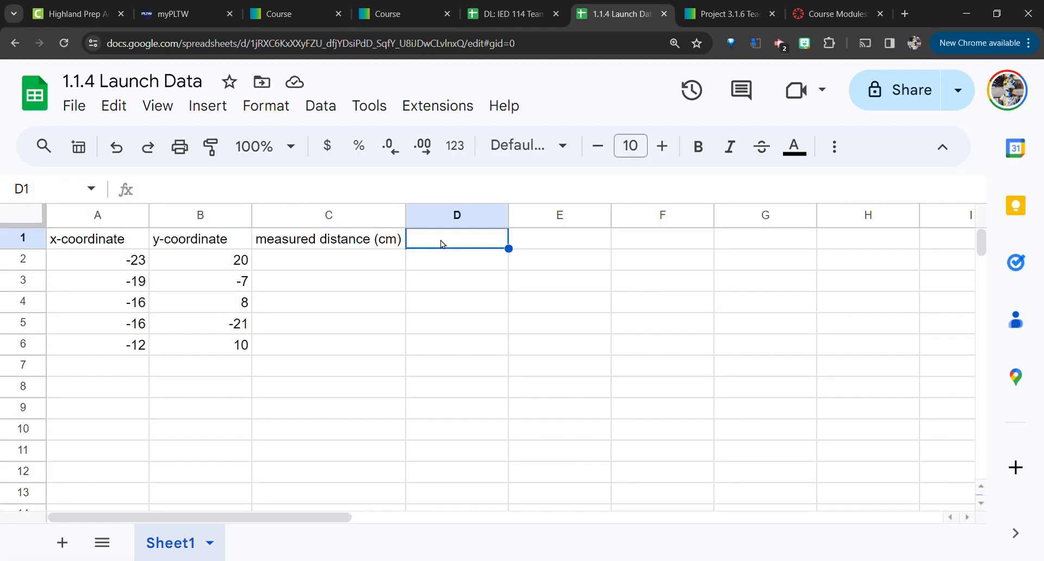
text(mathetmat)
key(BackSpace)
key(BackSpace)
key(BackSpace)
key(BackSpace)
text(m)
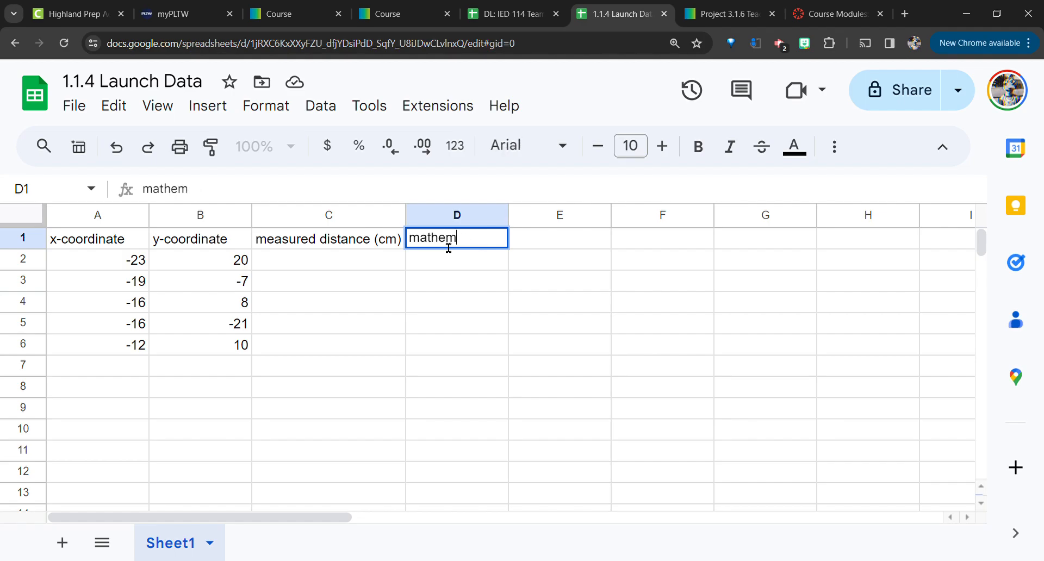
text(atical distance (cm))
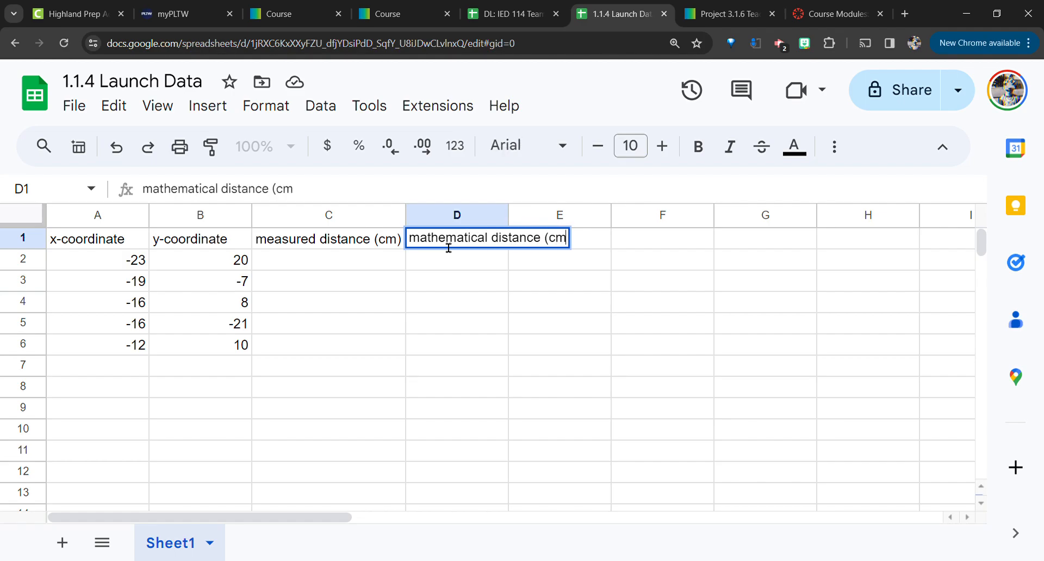
key(Return)
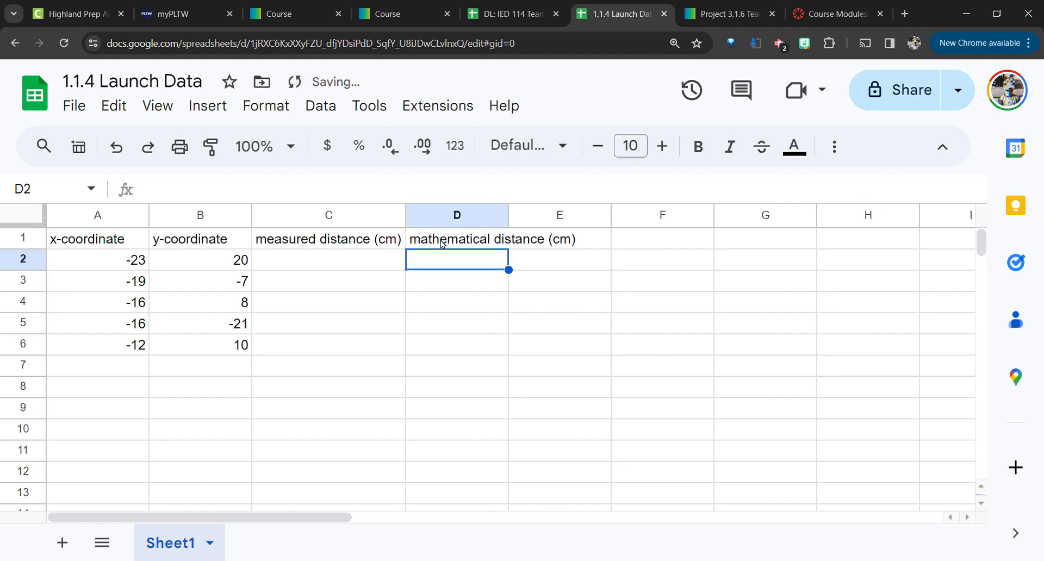
- Resize column D to fit its data
right_click(457, 215)
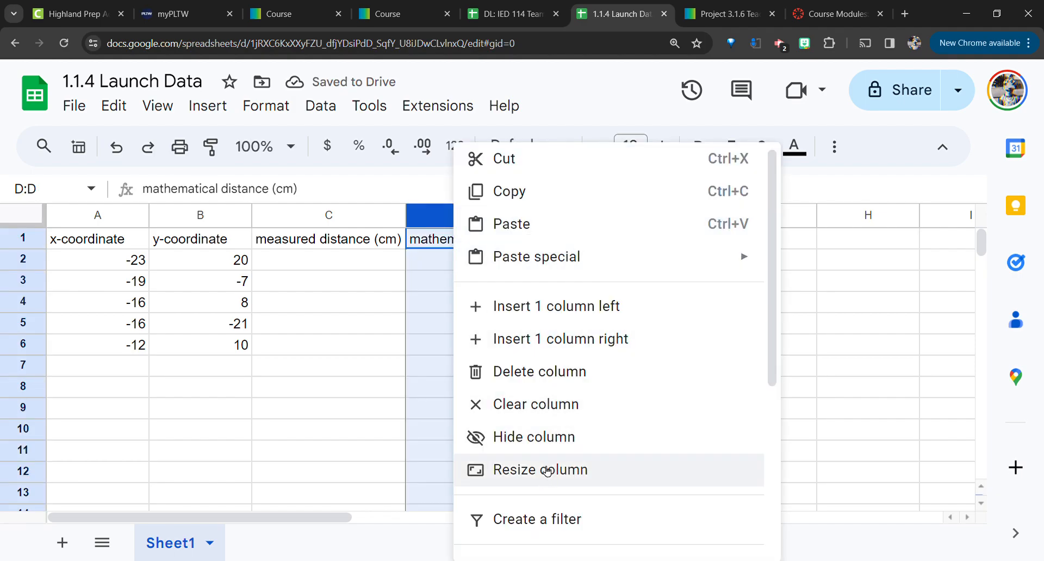
click(546, 471)
click(411, 348)
click(531, 407)
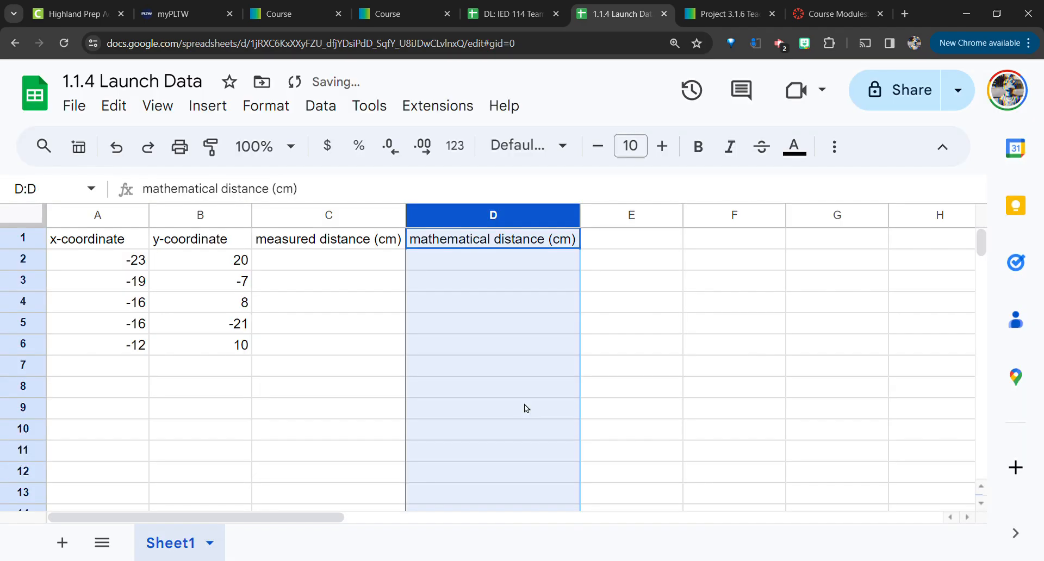
- Review the first landing point's coordinates in A2 and B2, then look at the provided Team 1 data and the Team 1 graph
click(496, 270)
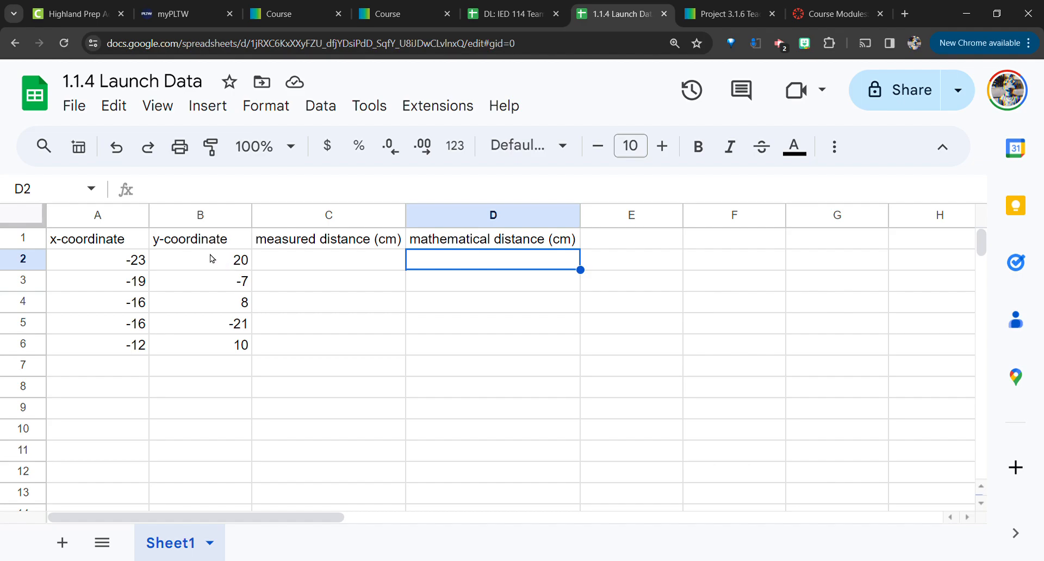
click(126, 265)
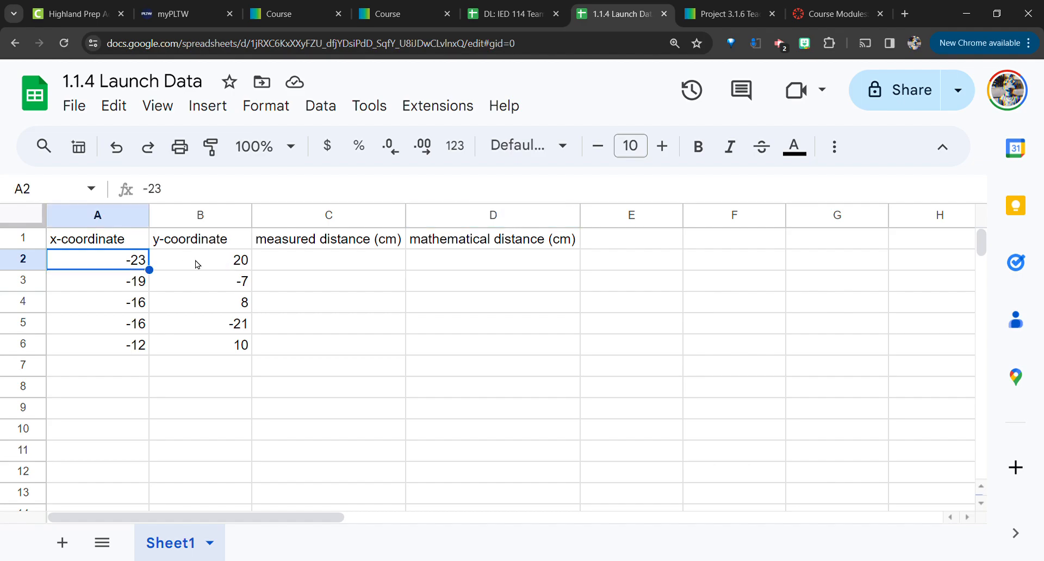
click(174, 262)
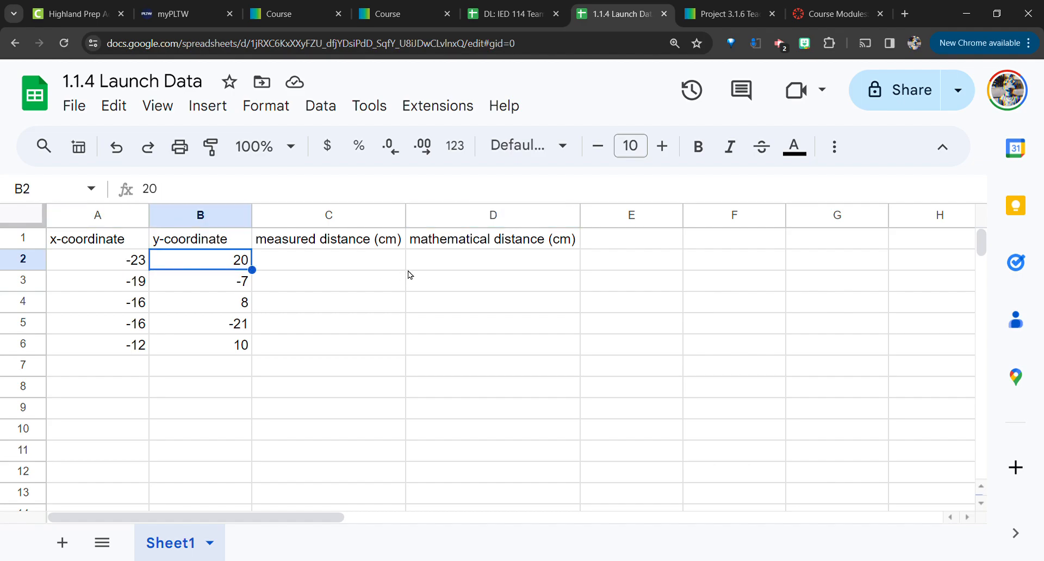
click(454, 267)
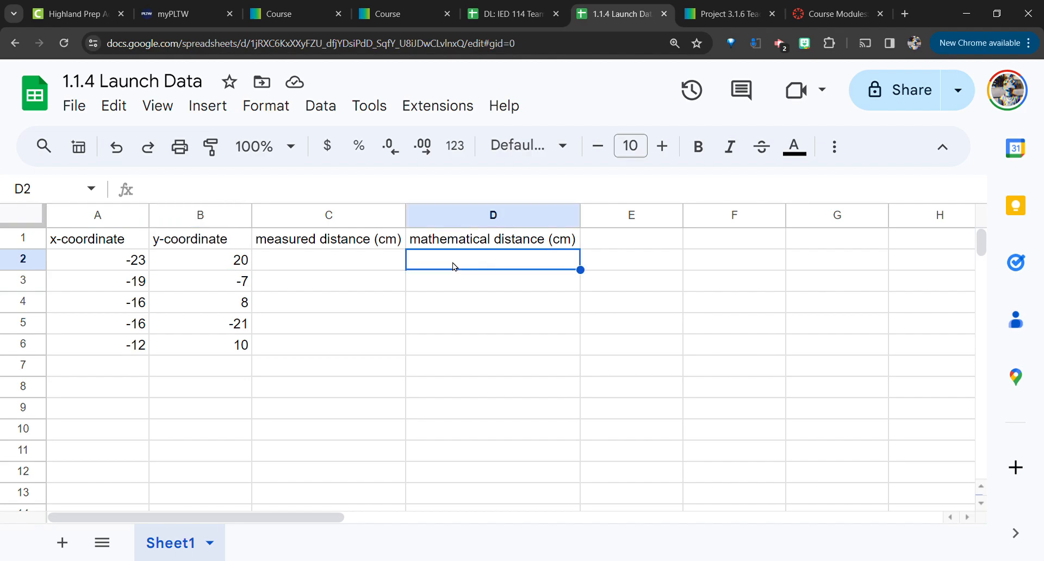
click(527, 12)
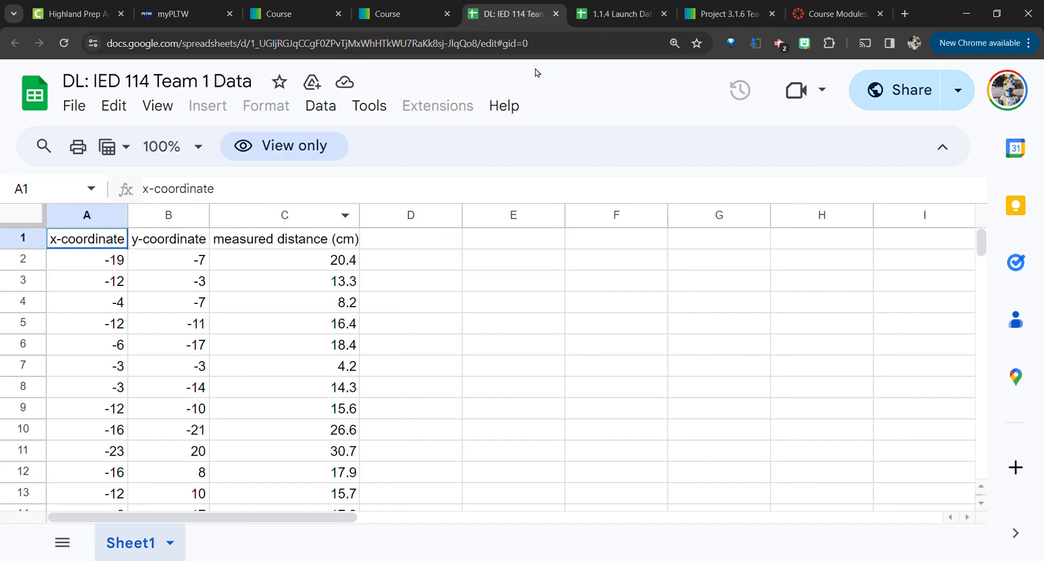
click(409, 14)
scroll(749, 295, up, 3)
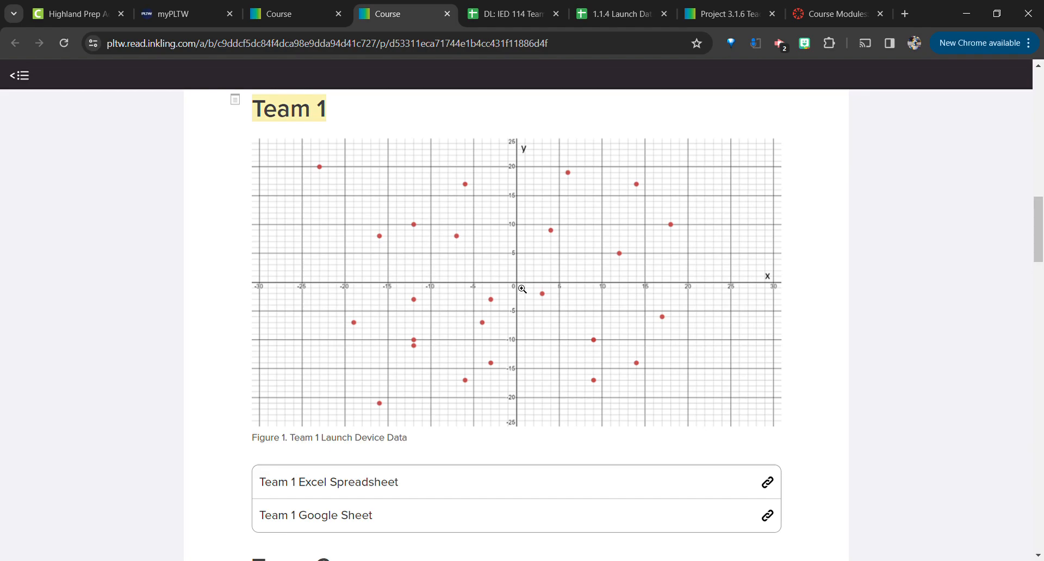
- Find the distance formula in step 8 of the course instructions and relate it to the Team 1 graph's target center and landing points
click(303, 10)
scroll(698, 370, down, 20)
scroll(697, 370, up, 2)
scroll(376, 233, up, 3)
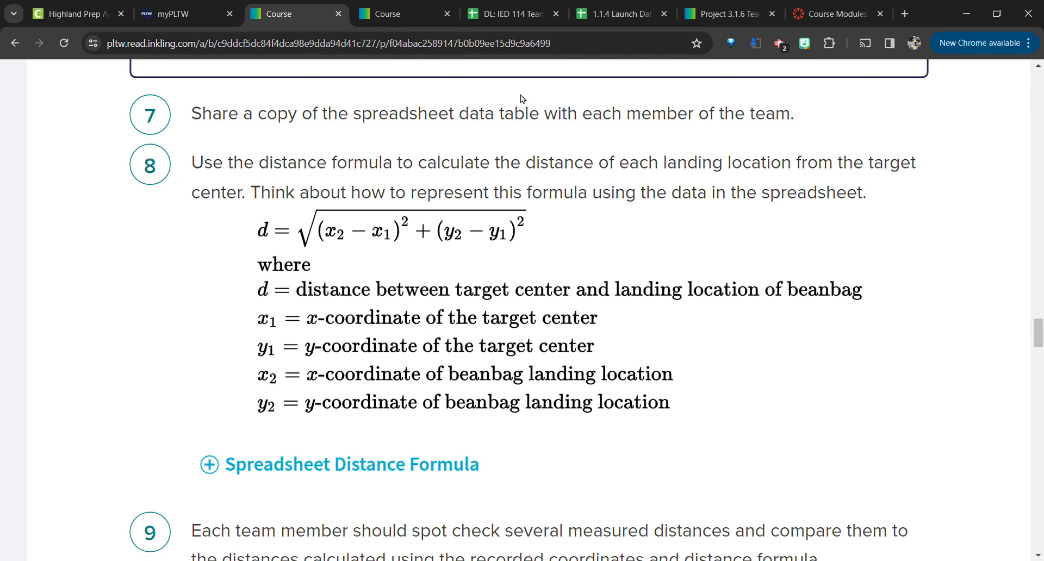
click(491, 6)
click(424, 7)
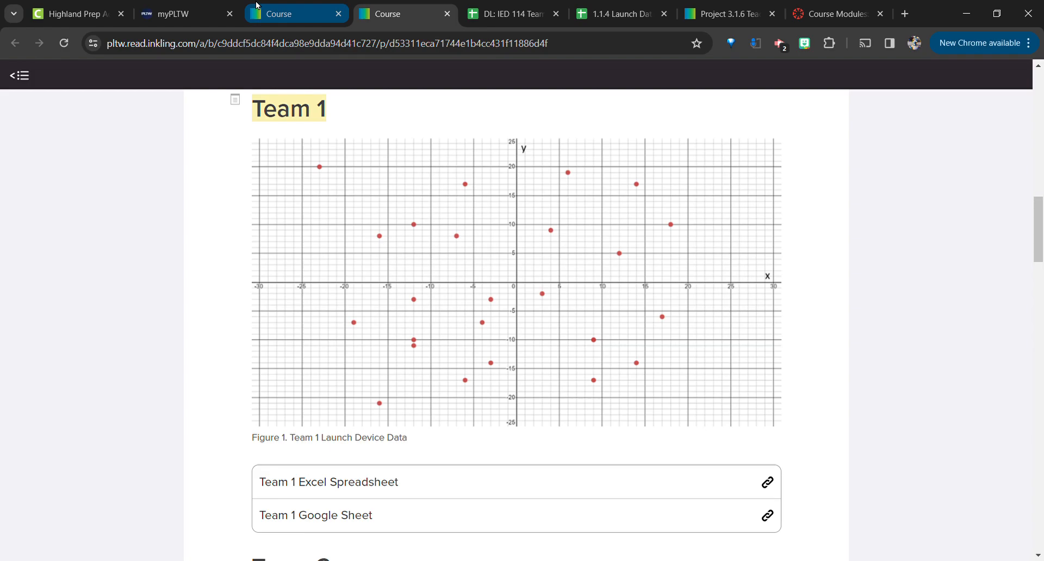
click(294, 14)
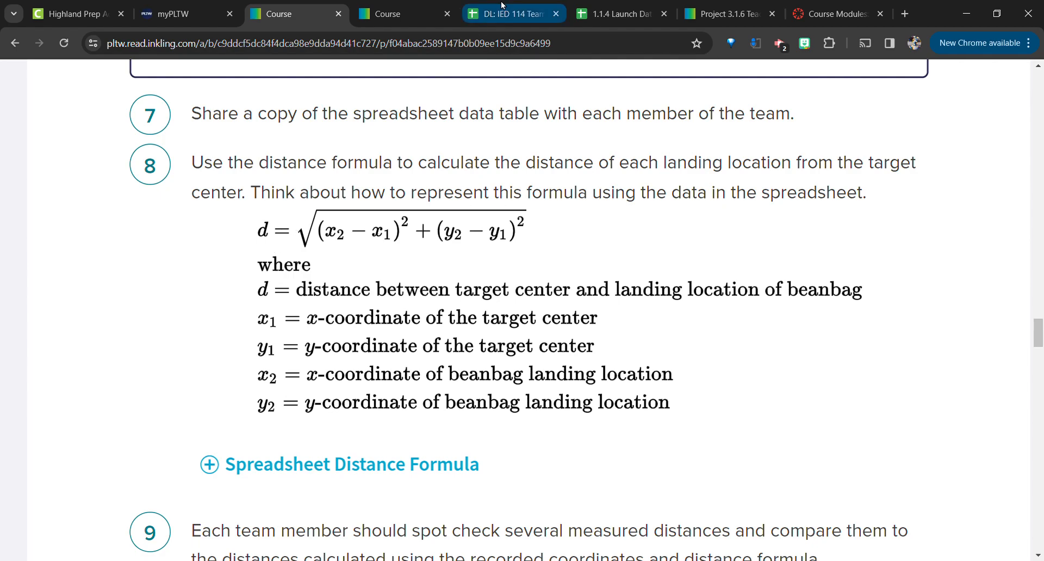
- Begin the distance formula in cell D2 with =SQRT(A2^2+, consulting the course page's distance formula for the x term
click(627, 12)
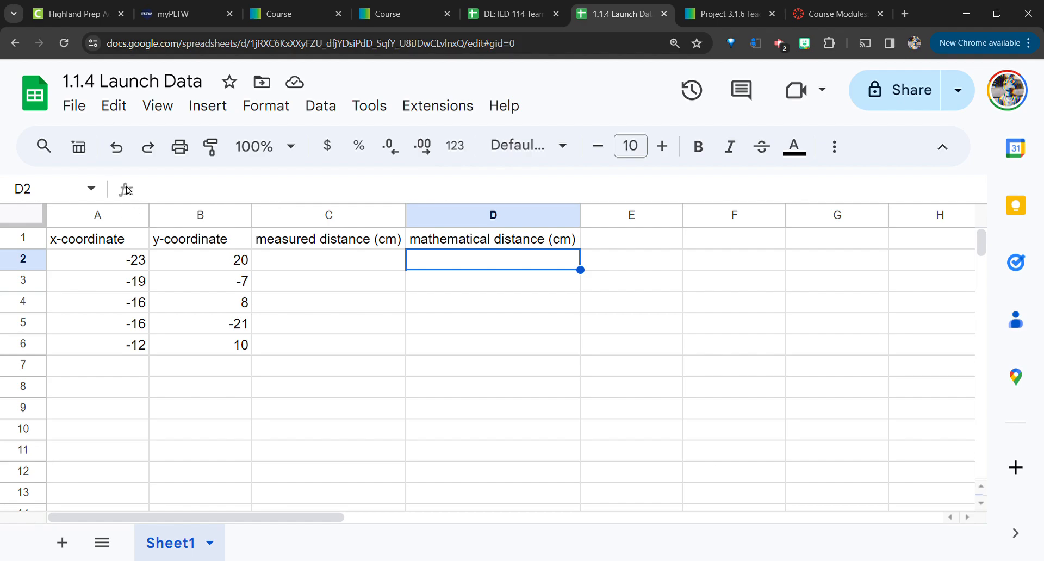
click(165, 198)
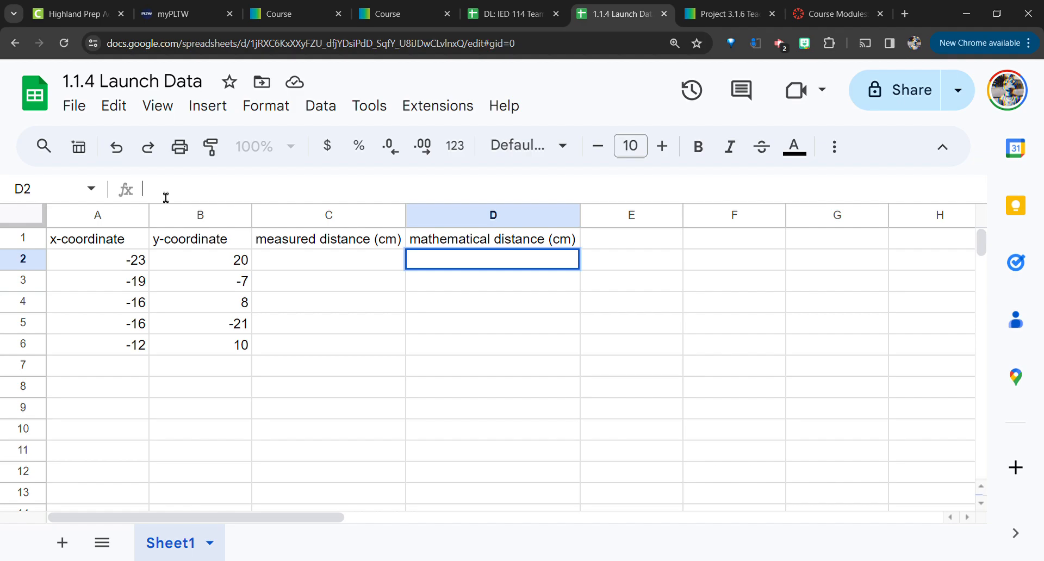
text(=)
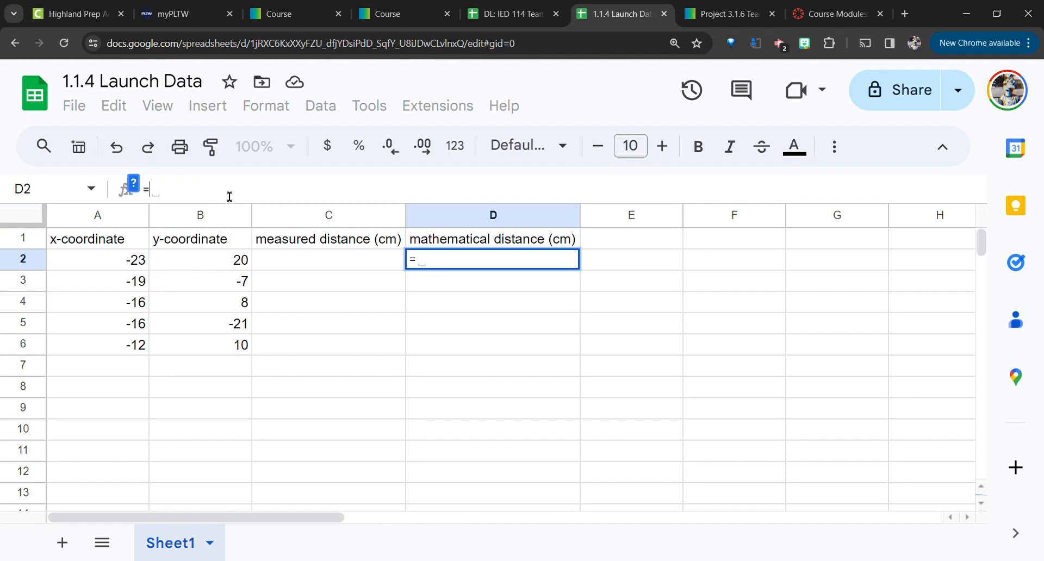
text(SQRT()
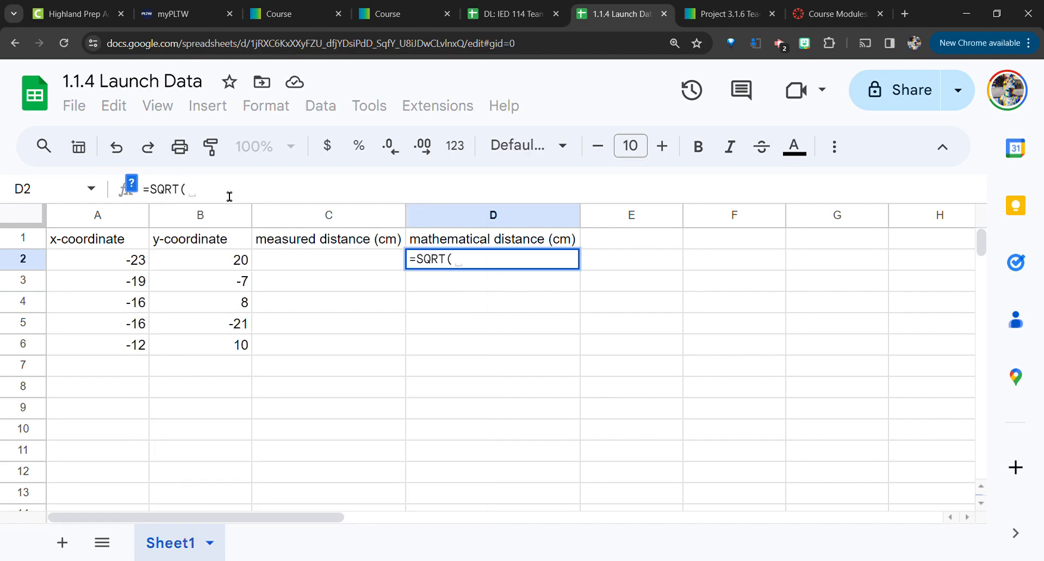
click(405, 17)
click(327, 14)
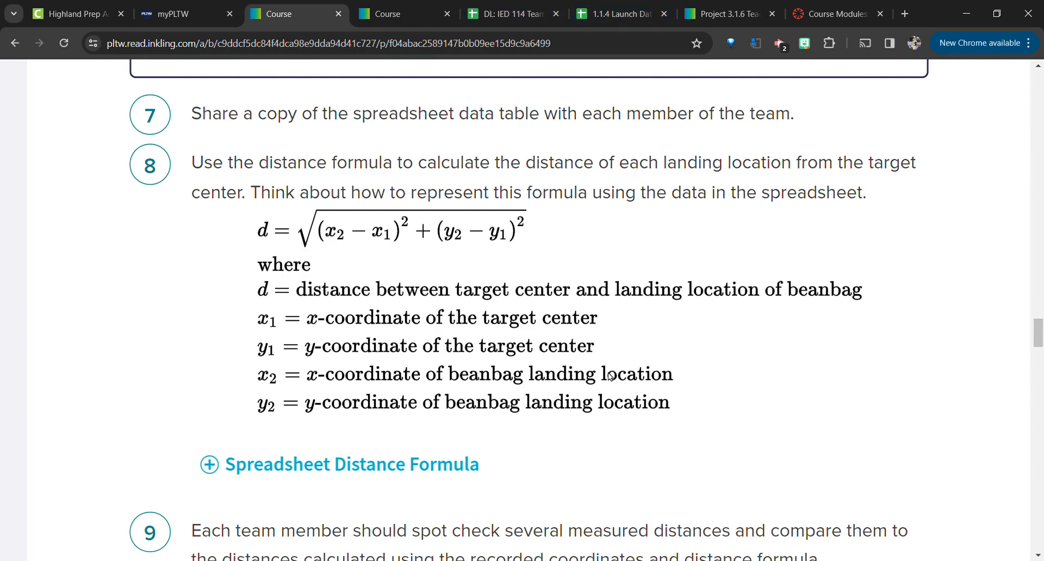
click(623, 14)
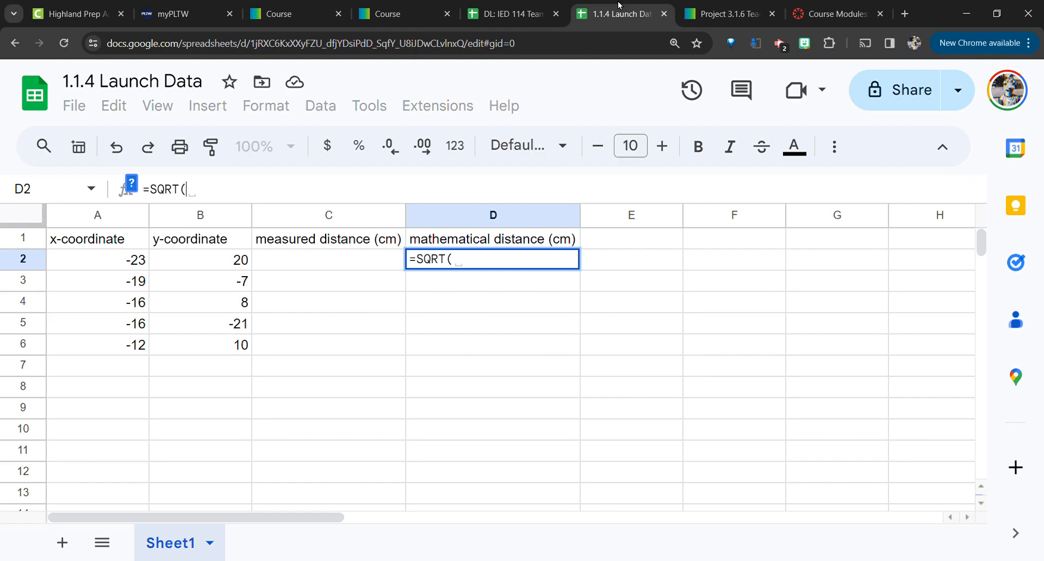
click(123, 263)
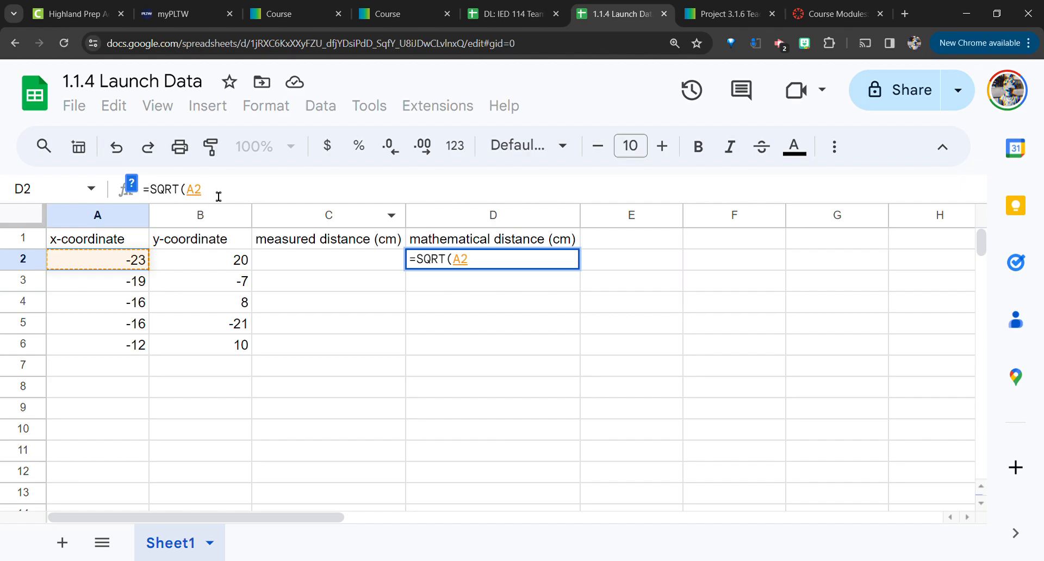
text(^2)
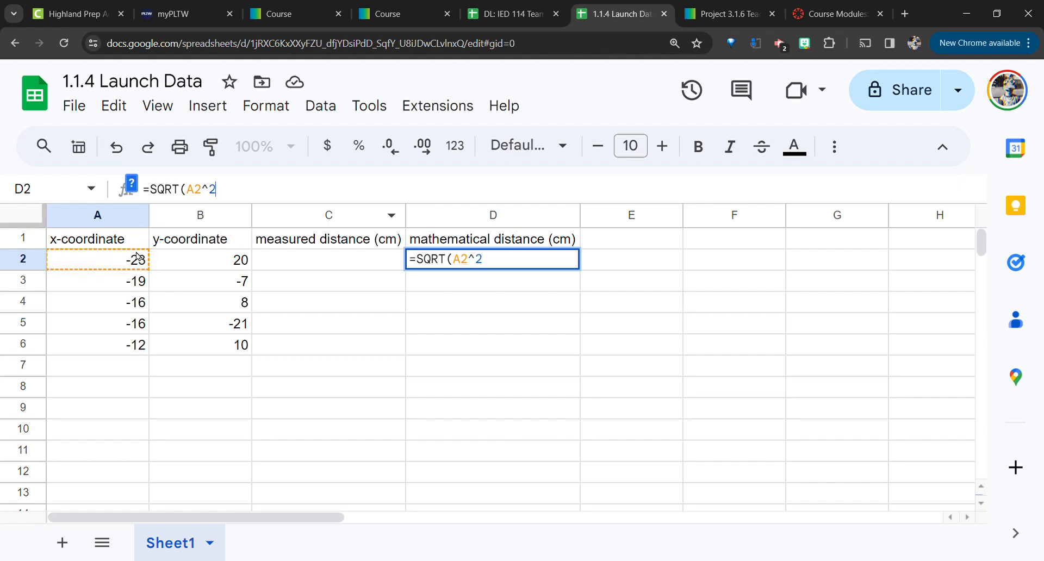
click(214, 198)
text(+)
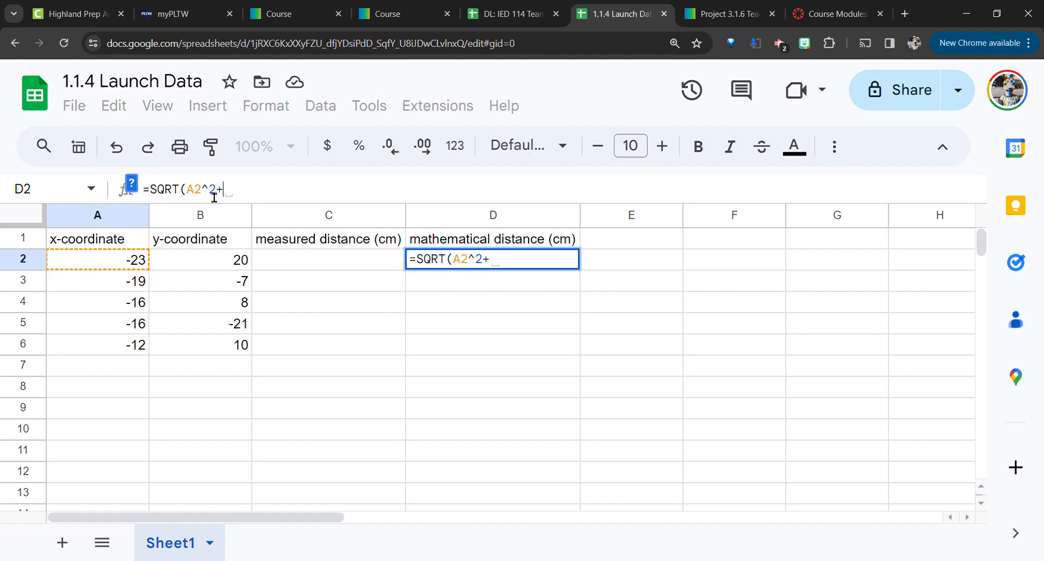
- Check the formula's y term on the course page, complete D2 as =SQRT(A2^2+B2^2), and accept the suggested autofill for D3 to D6
click(288, 13)
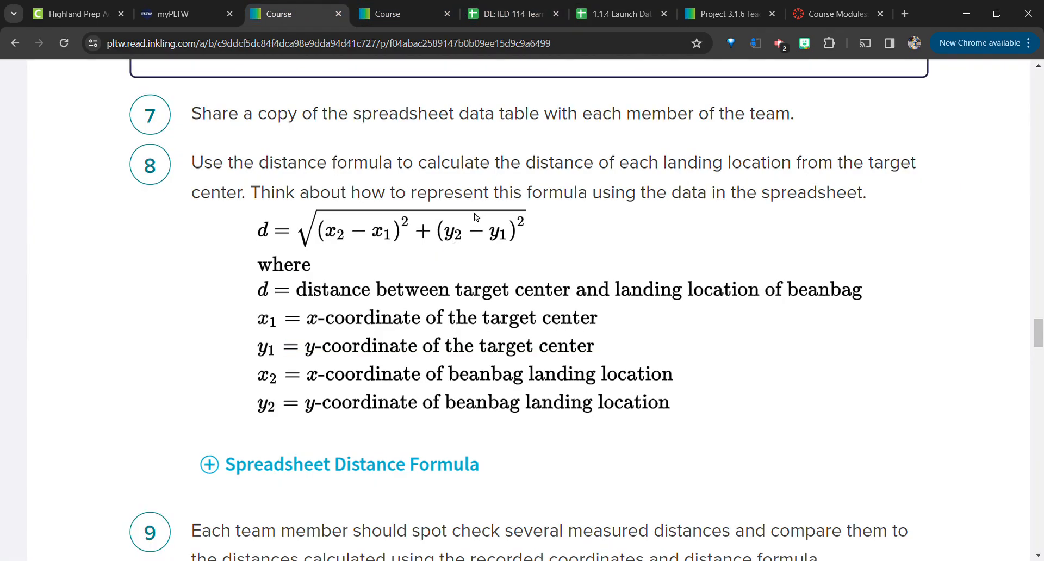
click(620, 13)
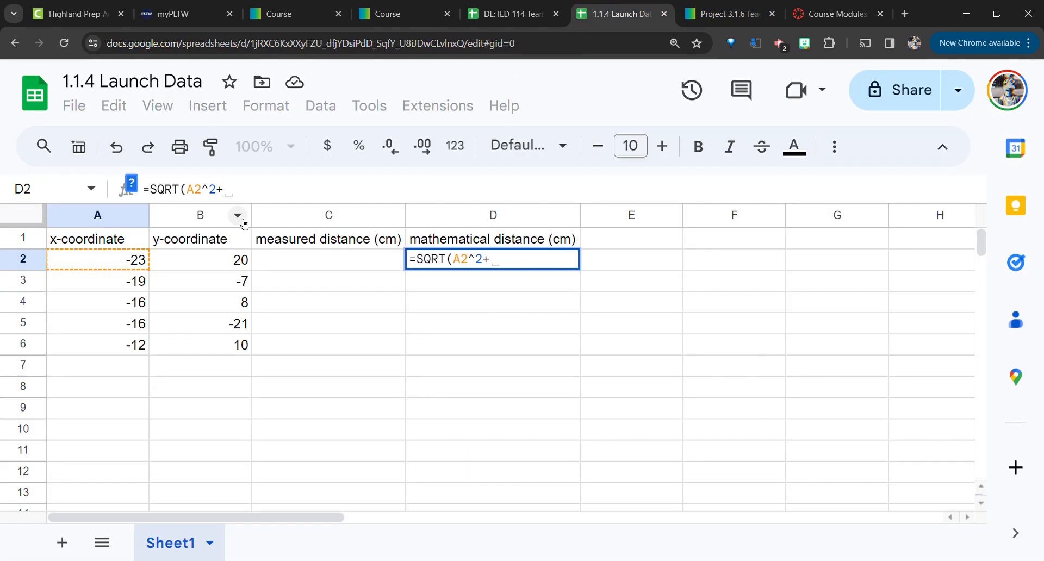
click(191, 267)
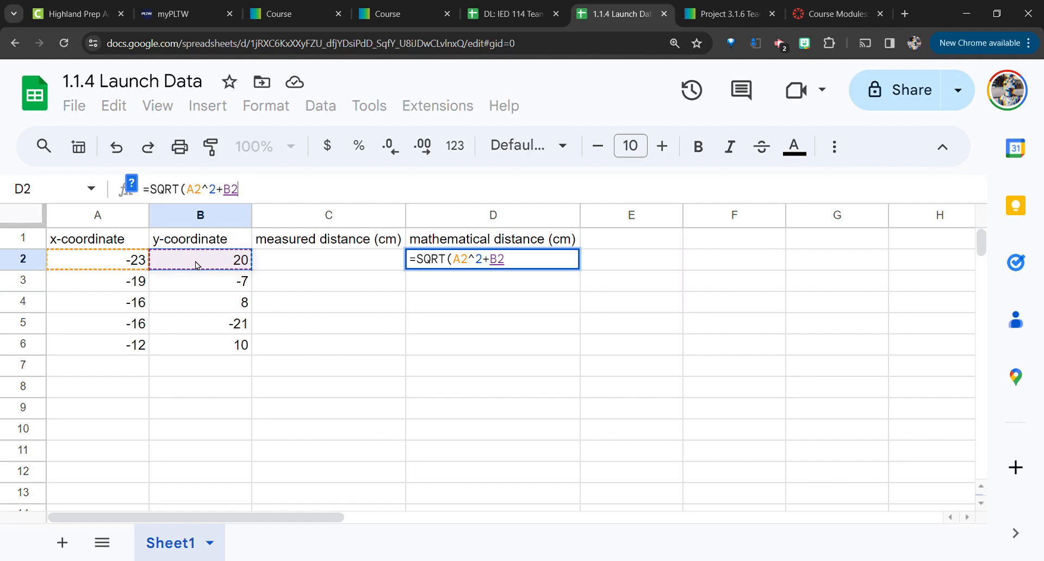
text(^2))
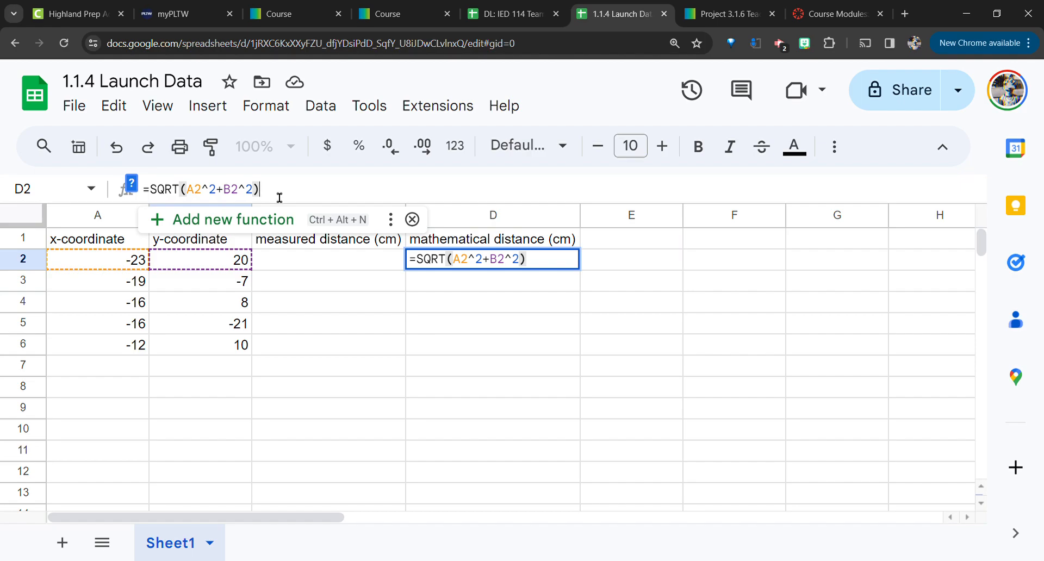
key(Return)
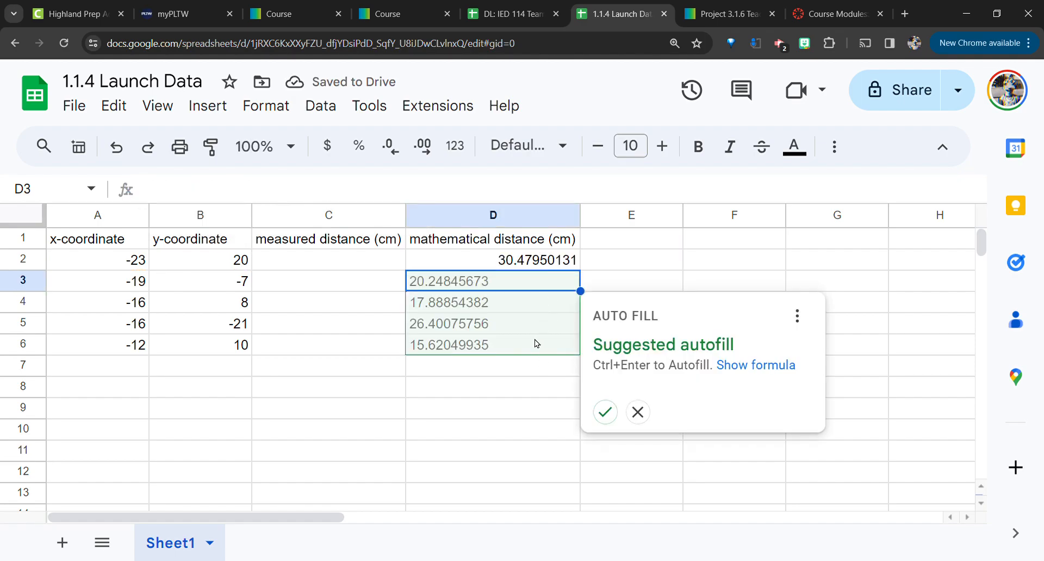
click(605, 412)
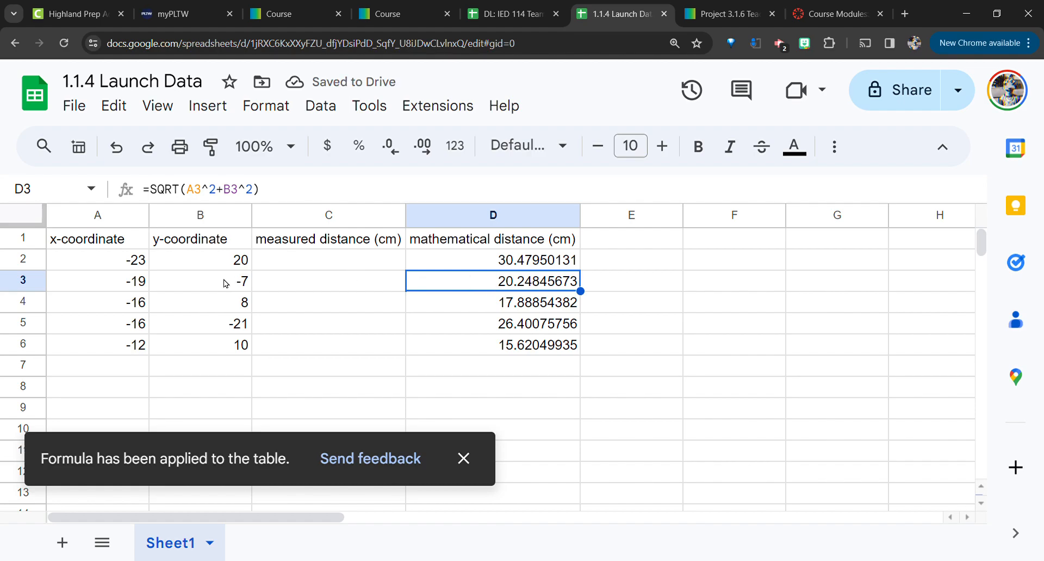
- Inspect the autofilled distance formulas in cells D3 to D6 and the coordinate cells each one references
click(315, 188)
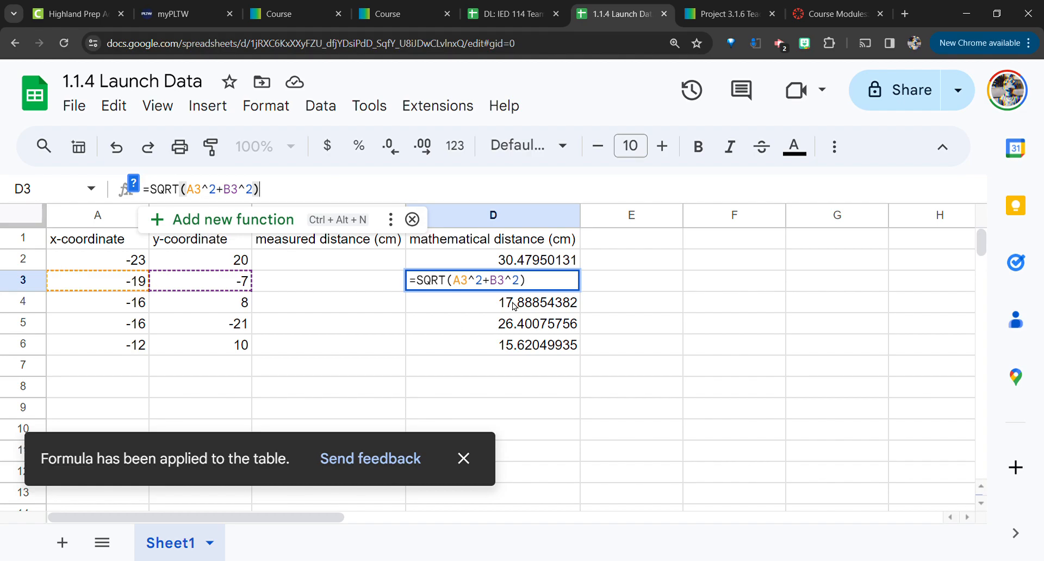
key(Return)
click(409, 197)
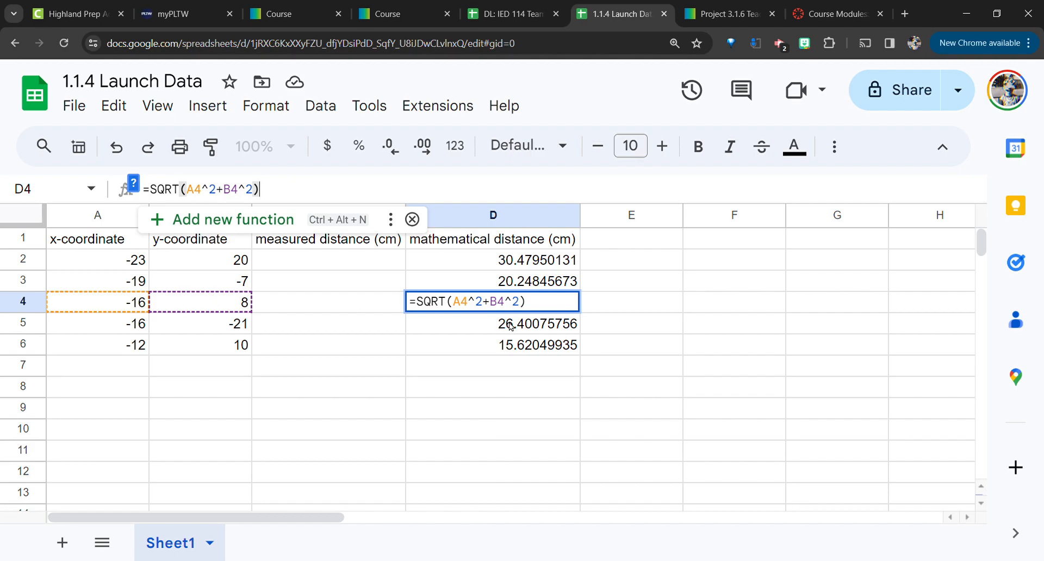
key(Return)
click(310, 203)
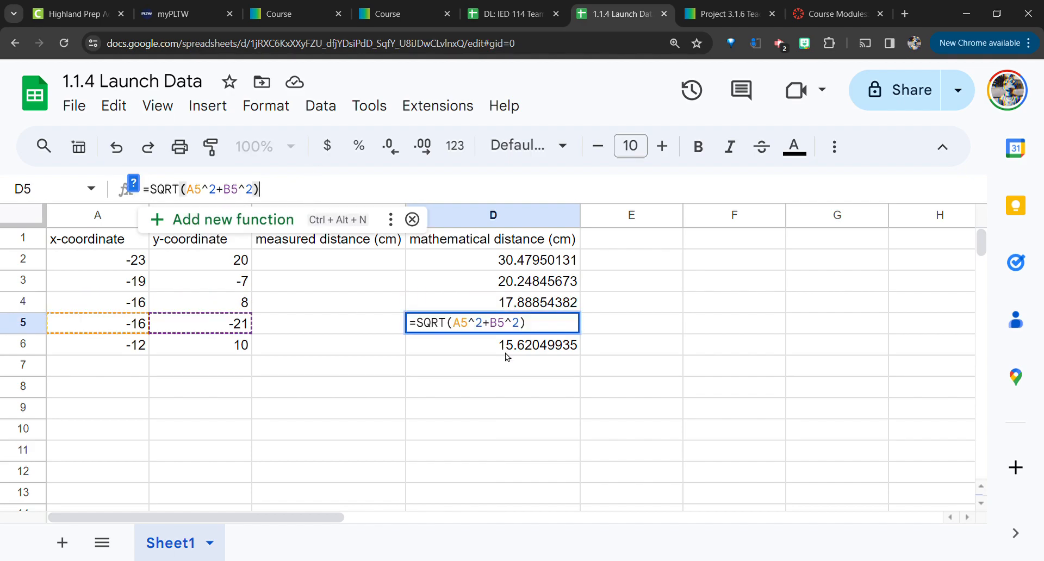
key(Return)
click(314, 196)
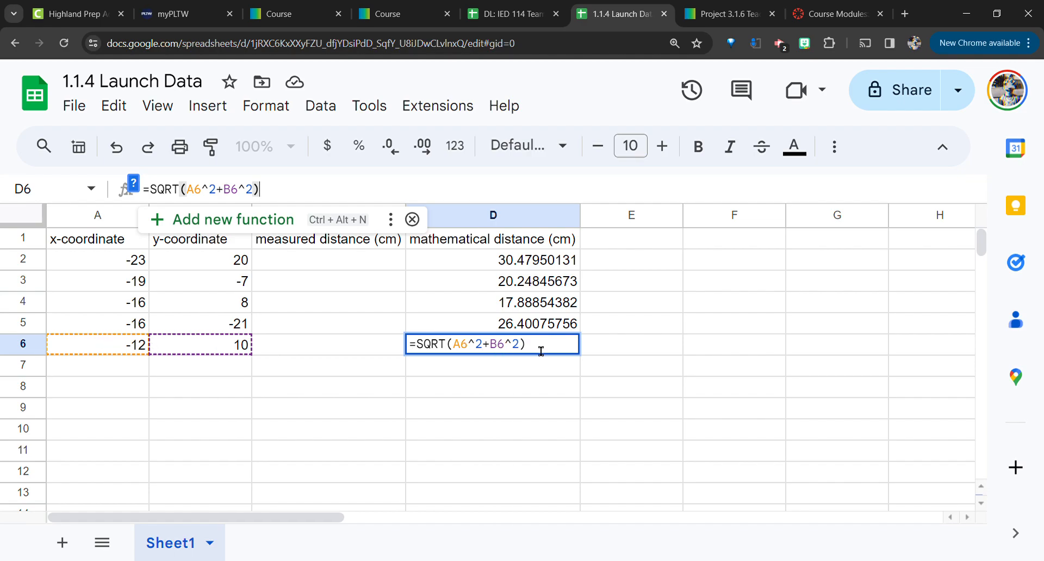
- Close the D6 formula and review the calculated distances in D2 and D6 under the mathematical distance header
click(559, 353)
key(Return)
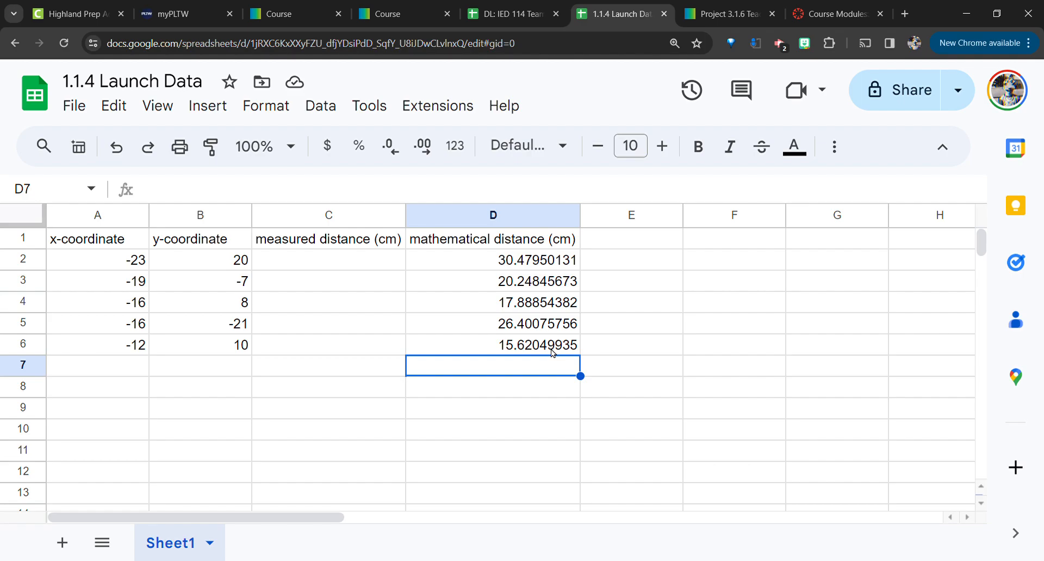
click(517, 258)
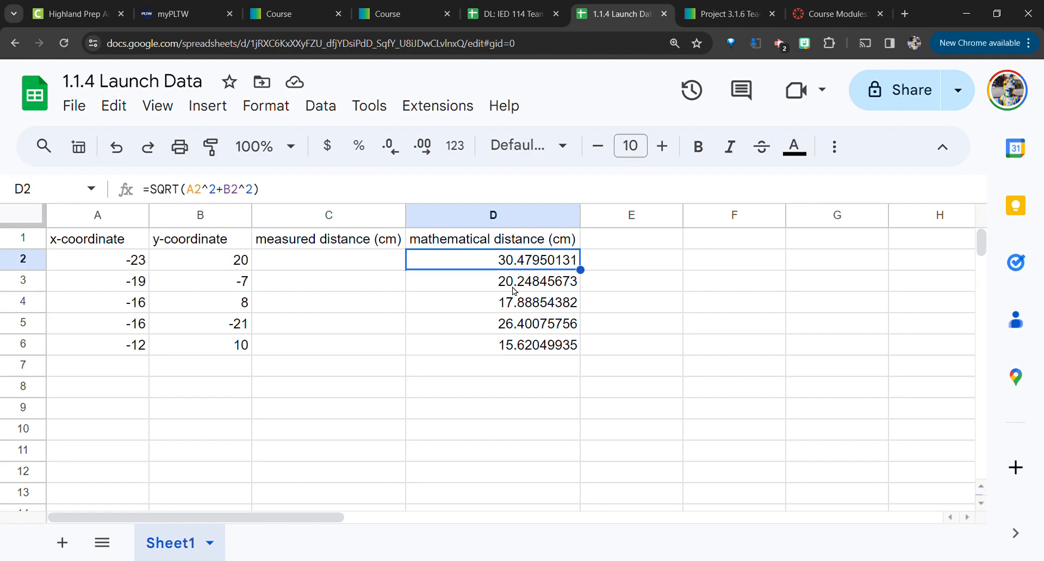
click(517, 348)
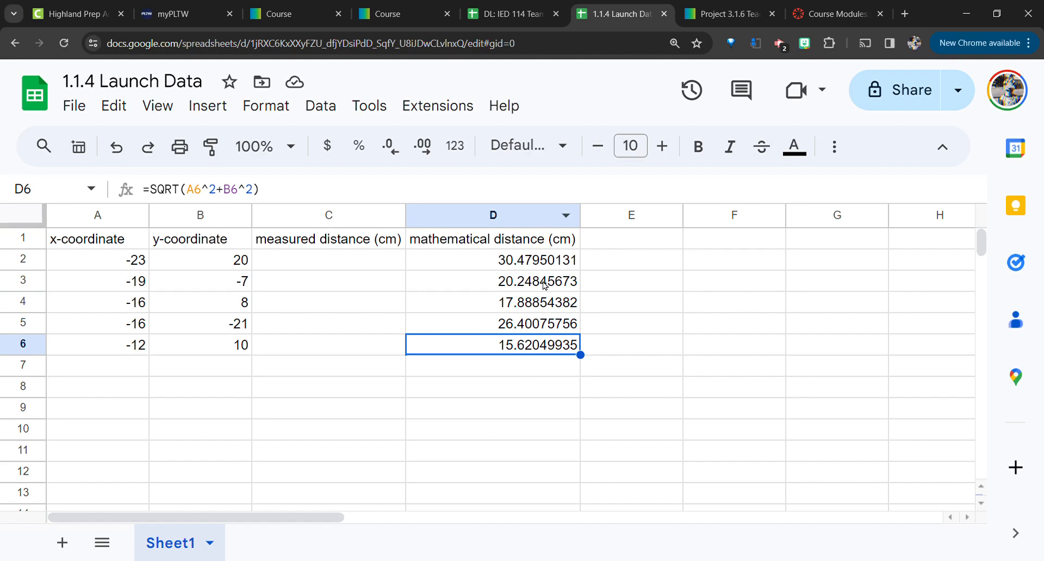
click(562, 241)
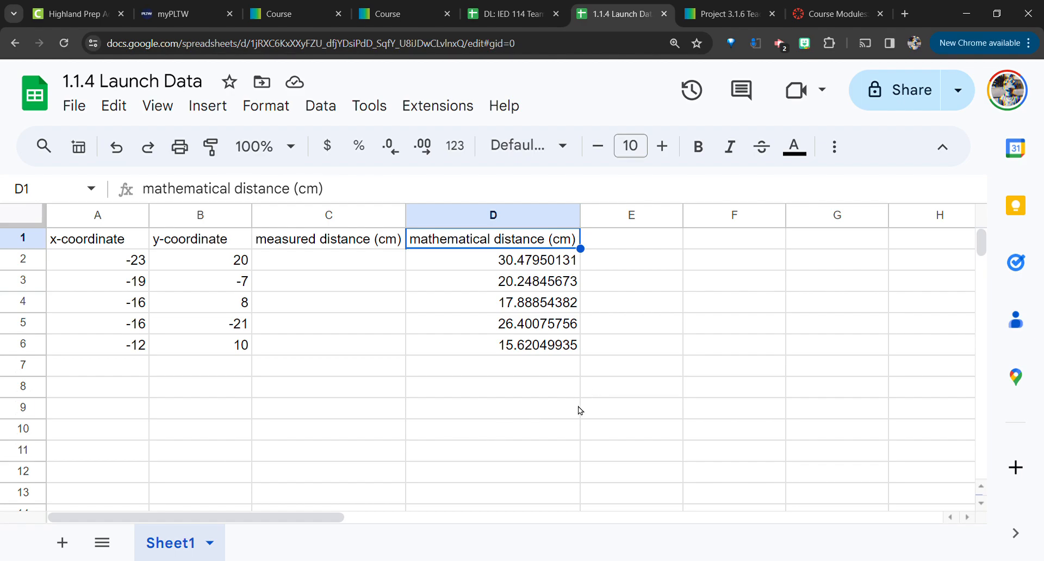
- Label cell D8 as "Average:" below the mathematical distances and select the adjacent cell E8
click(425, 393)
text(Average:)
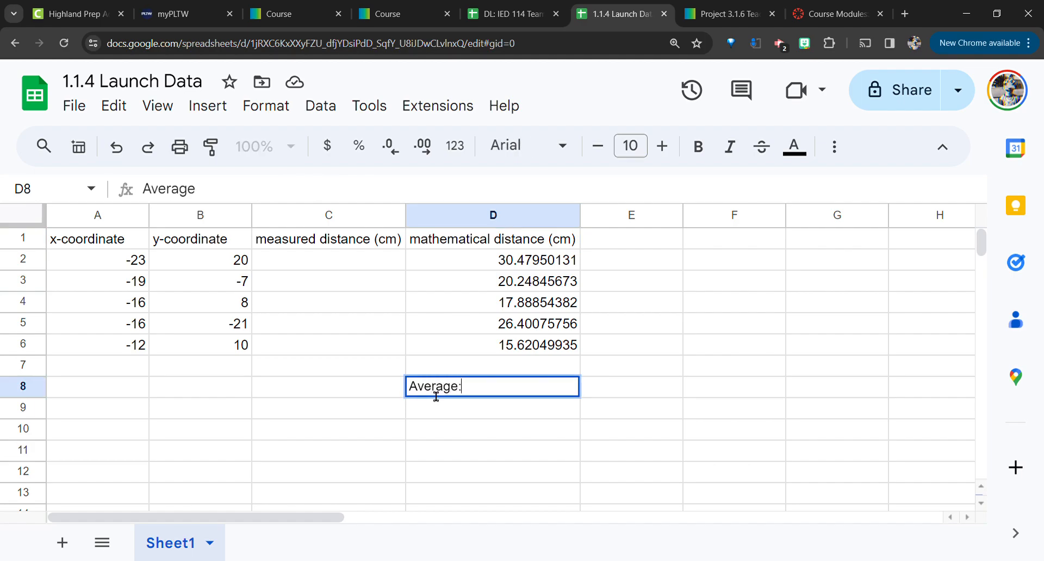
key(Tab)
click(430, 392)
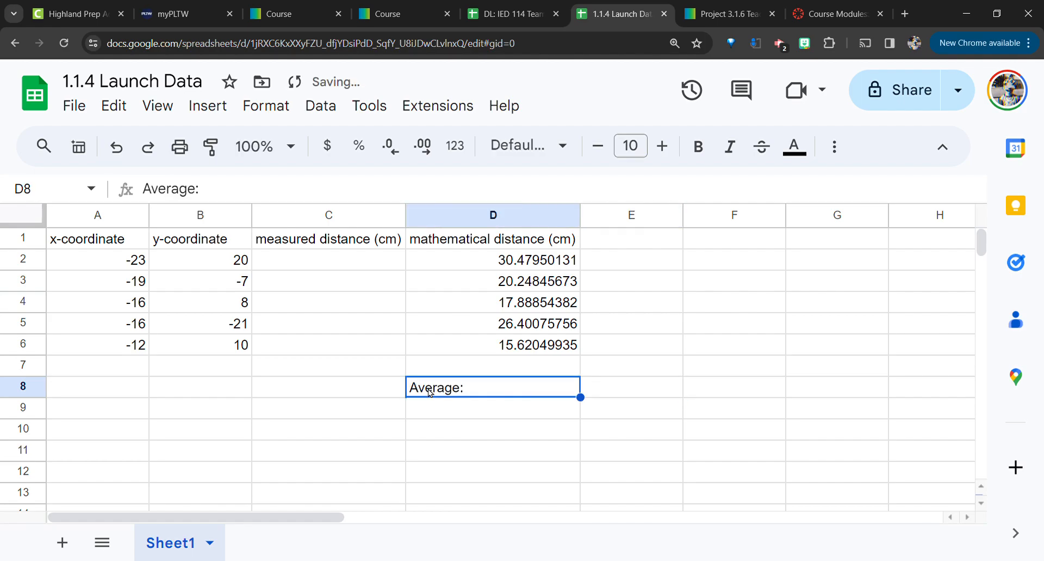
click(199, 195)
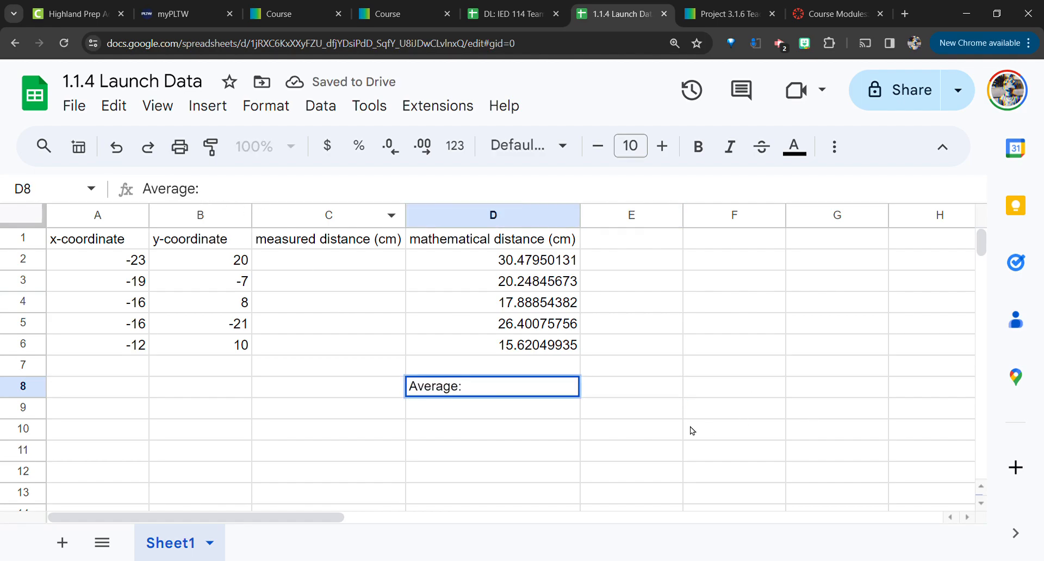
key(Return)
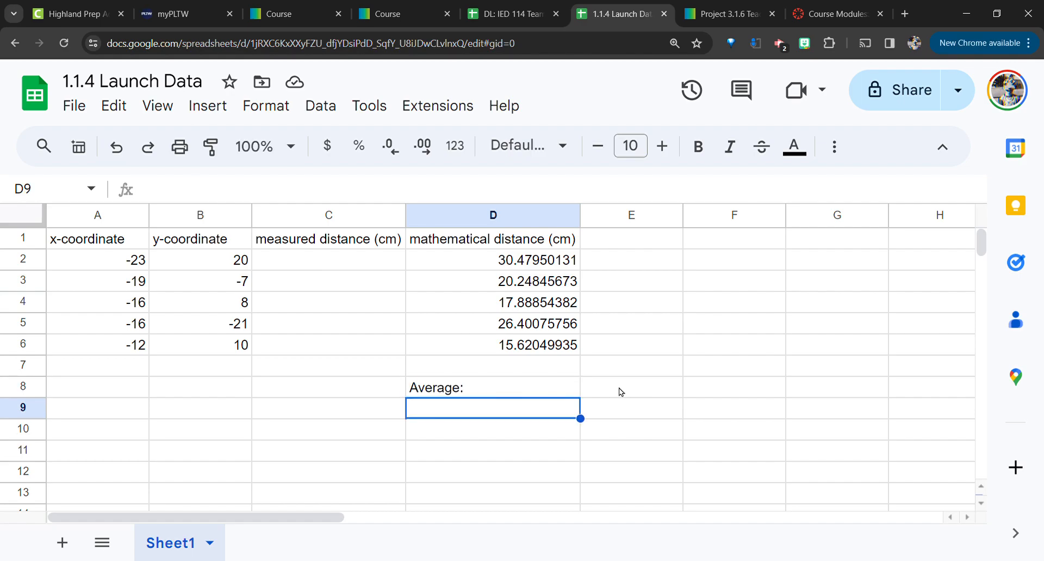
click(620, 391)
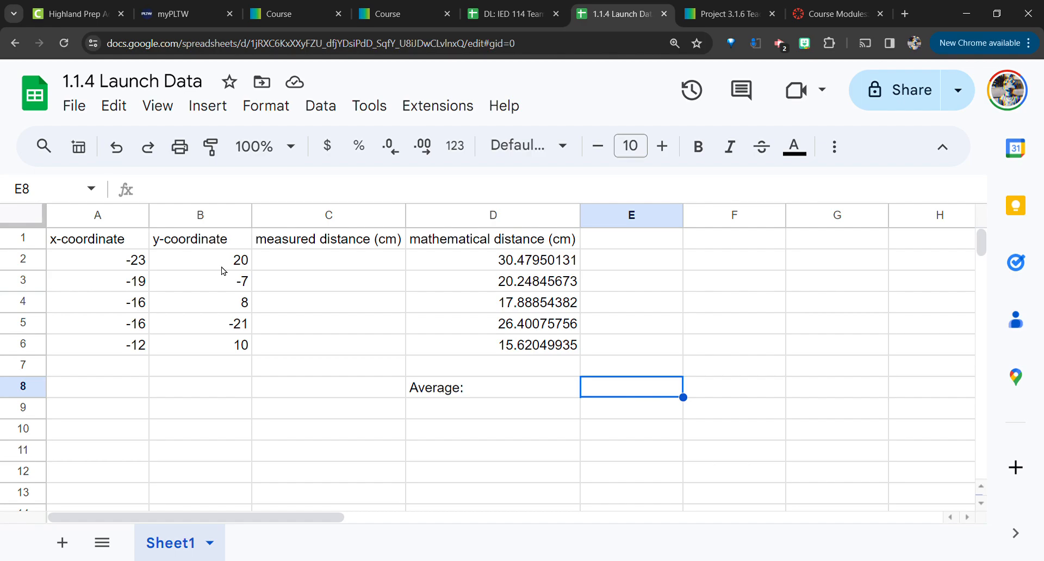
- Read the Quantify Accuracy section and its launch device error formula in the course instructions
click(294, 13)
scroll(553, 382, down, 10)
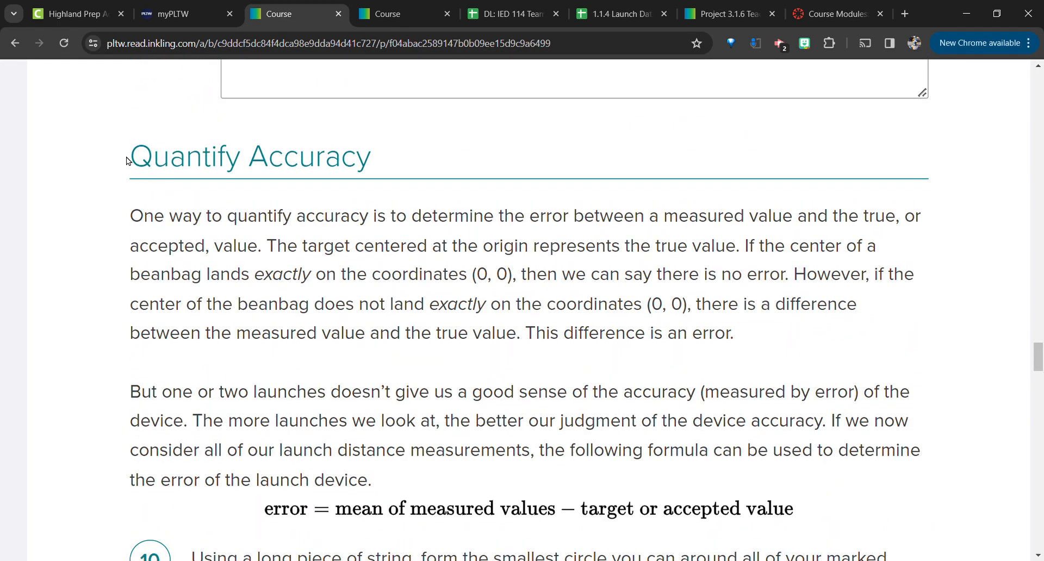
drag(127, 161, 374, 180)
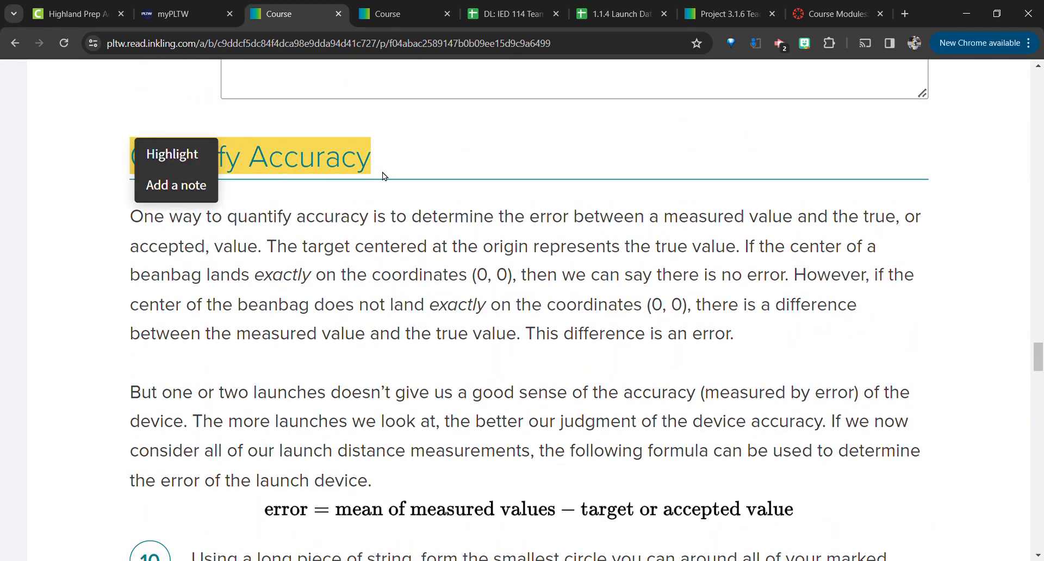
click(455, 273)
scroll(326, 272, down, 3)
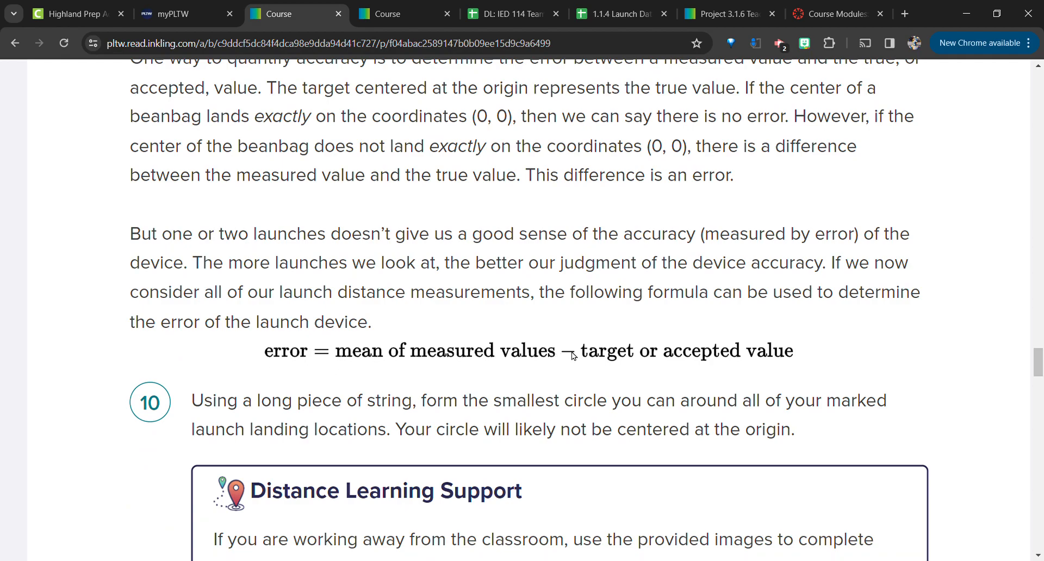
- Return to the 1.1.4 Launch Data spreadsheet and enter =AVERAGE(D2:D6) in cell E8
click(612, 17)
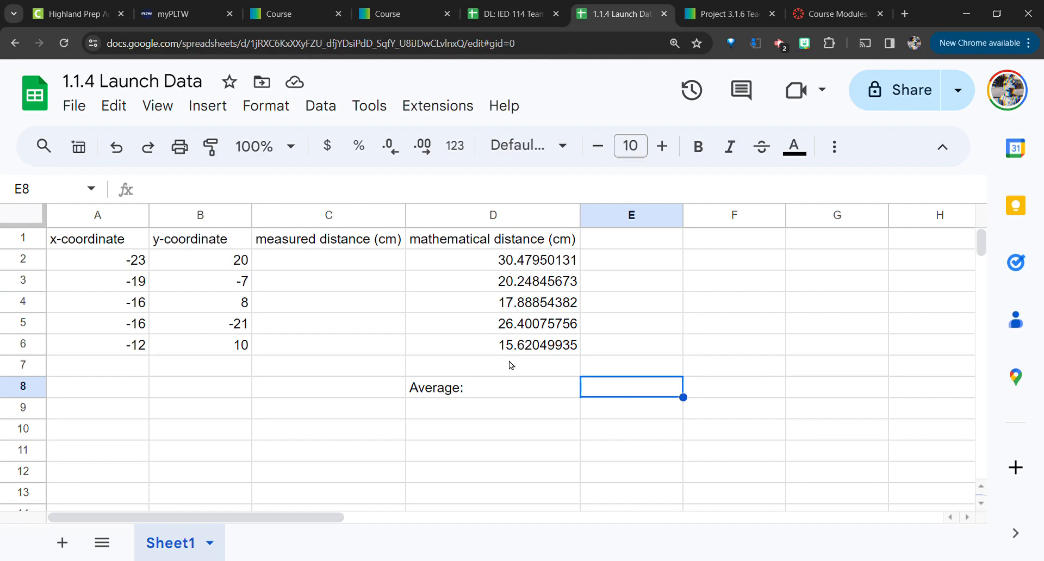
click(481, 199)
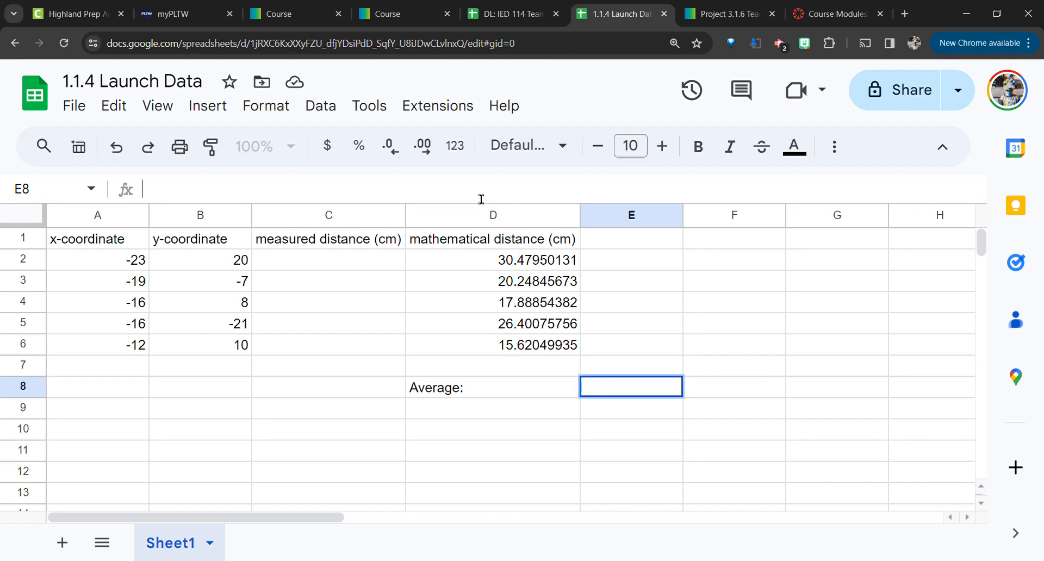
text(=)
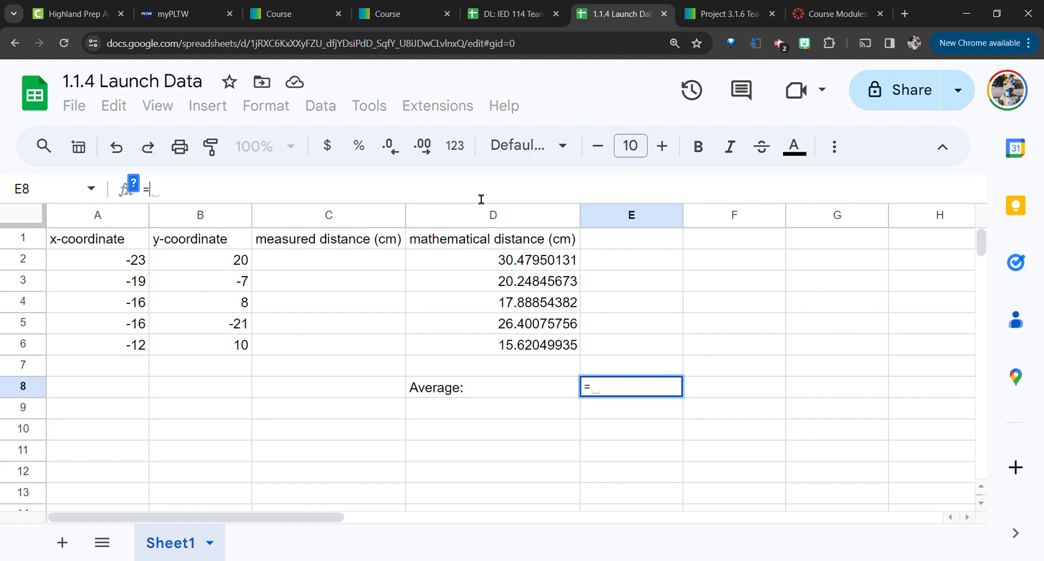
text(AVERAGE)
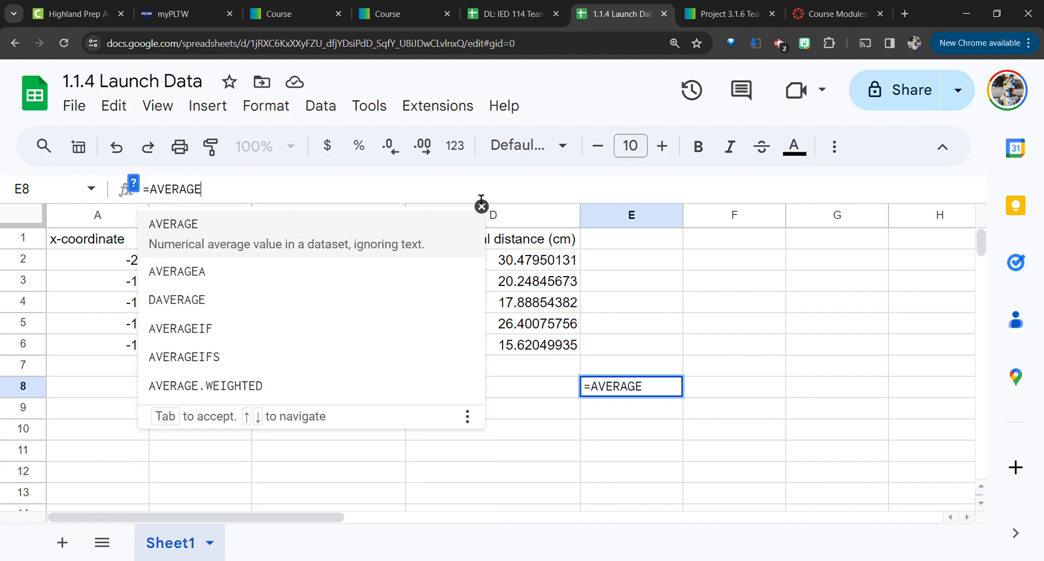
text(()
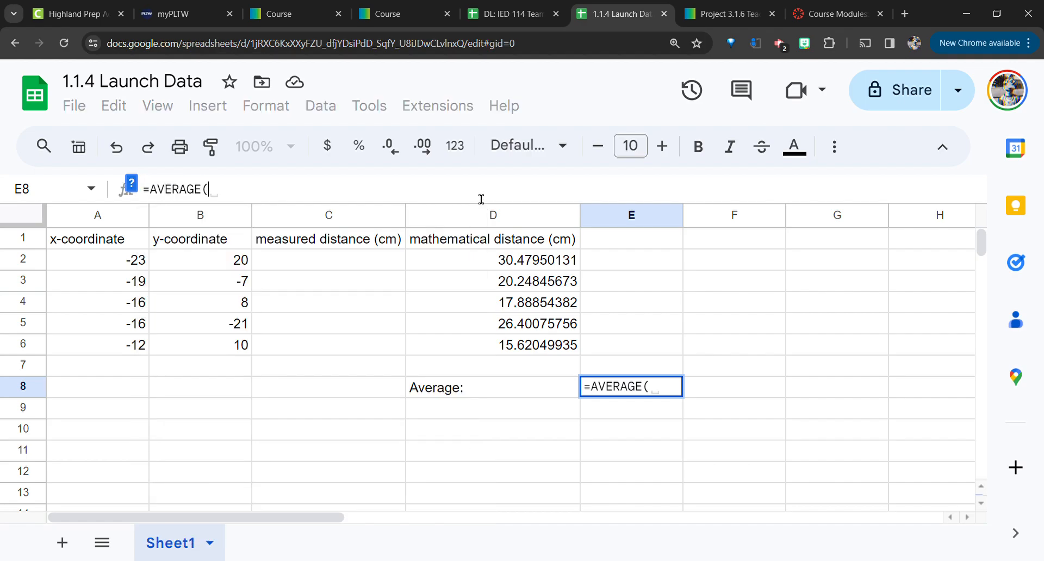
click(503, 265)
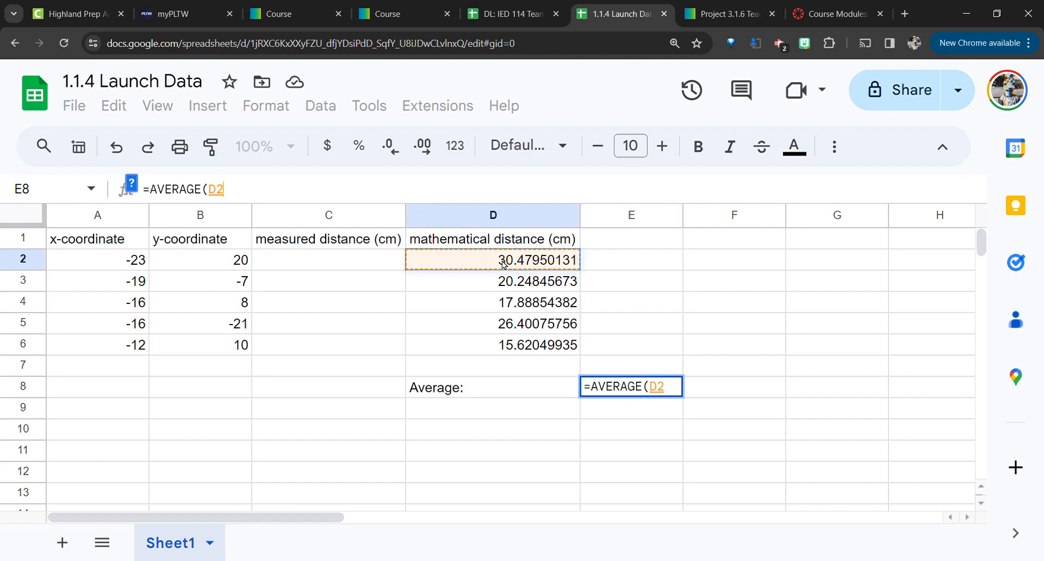
shift+click(504, 351)
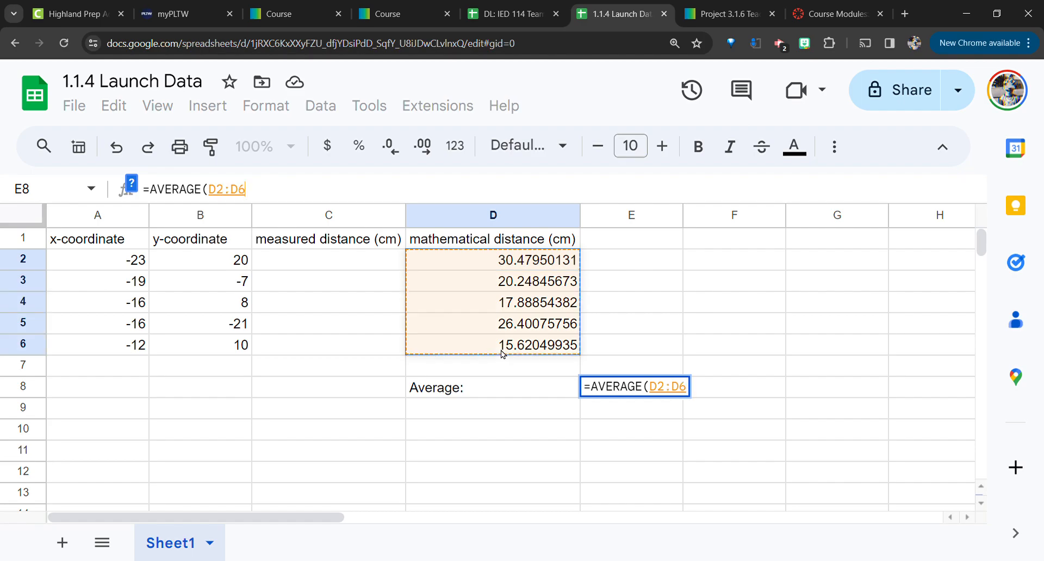
text())
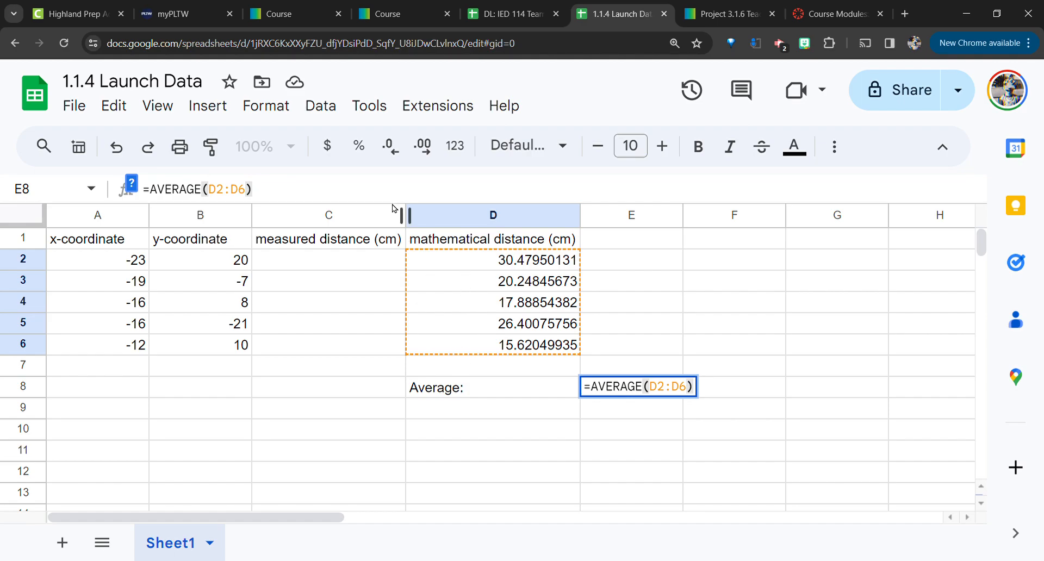
key(Return)
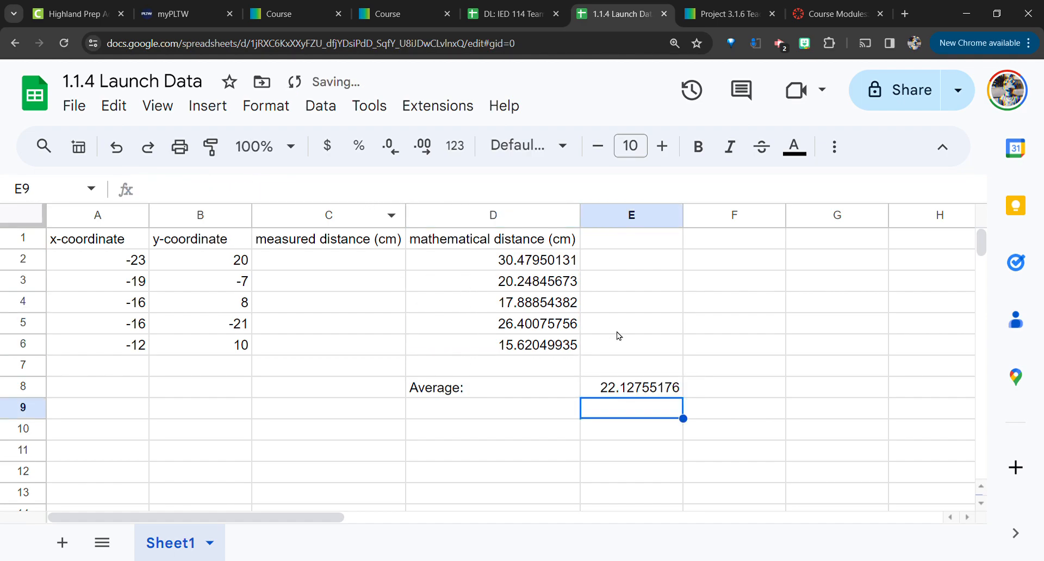
- Center and bold the average label and its value in cells D8:E8
click(562, 388)
shift+click(607, 390)
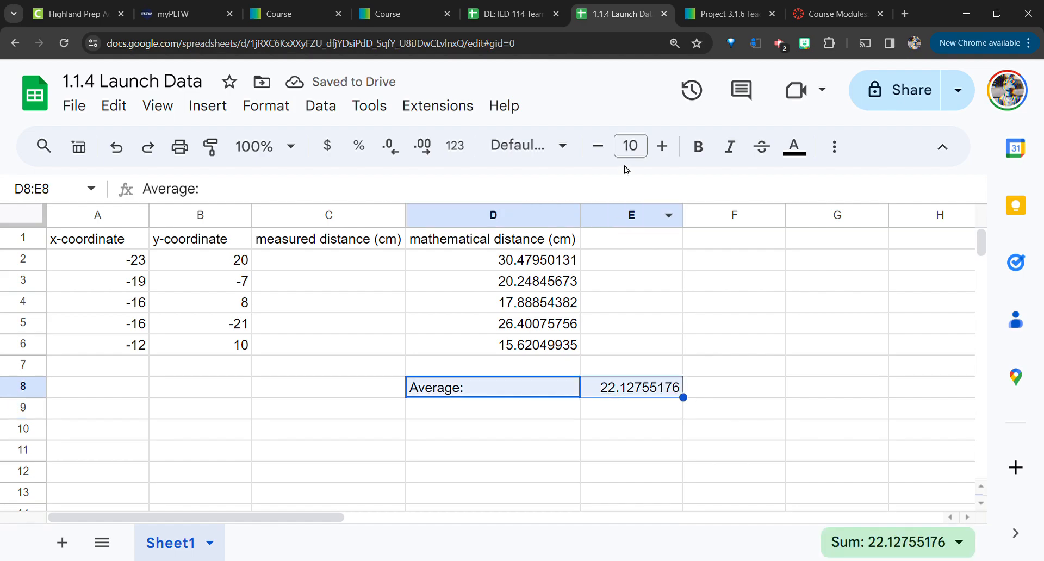
click(848, 154)
click(500, 186)
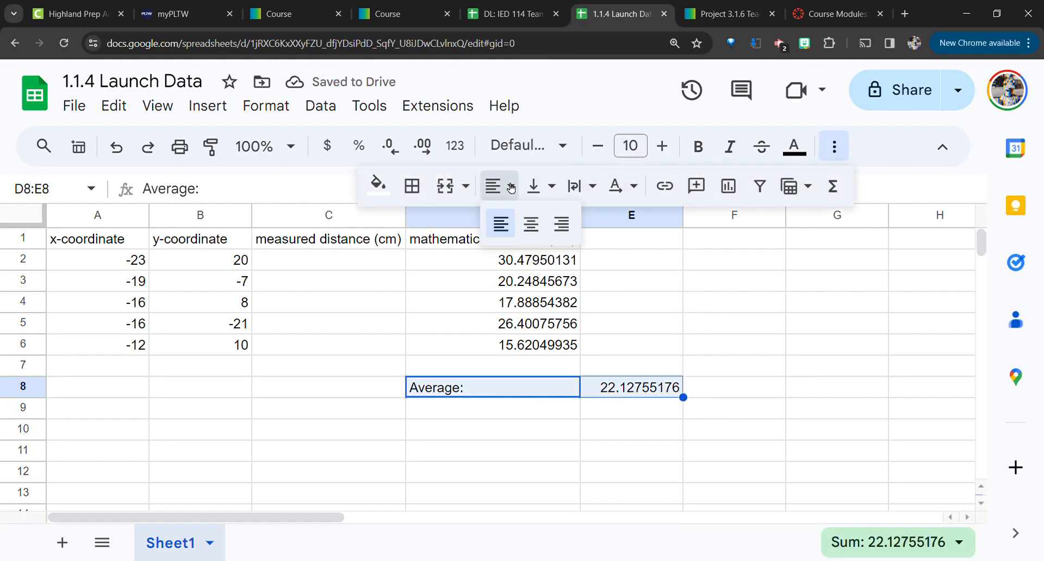
click(527, 221)
click(547, 388)
shift+click(599, 388)
key(ctrl+b)
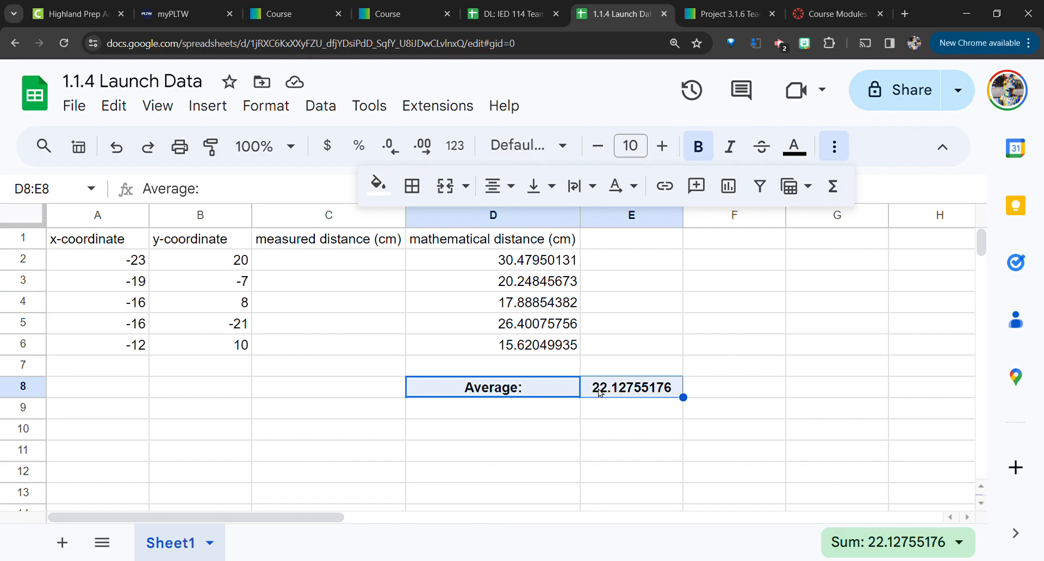
- Review course steps 10 to 14 on device error, finding the center, and the Quantify Precision section
click(294, 13)
scroll(598, 300, down, 15)
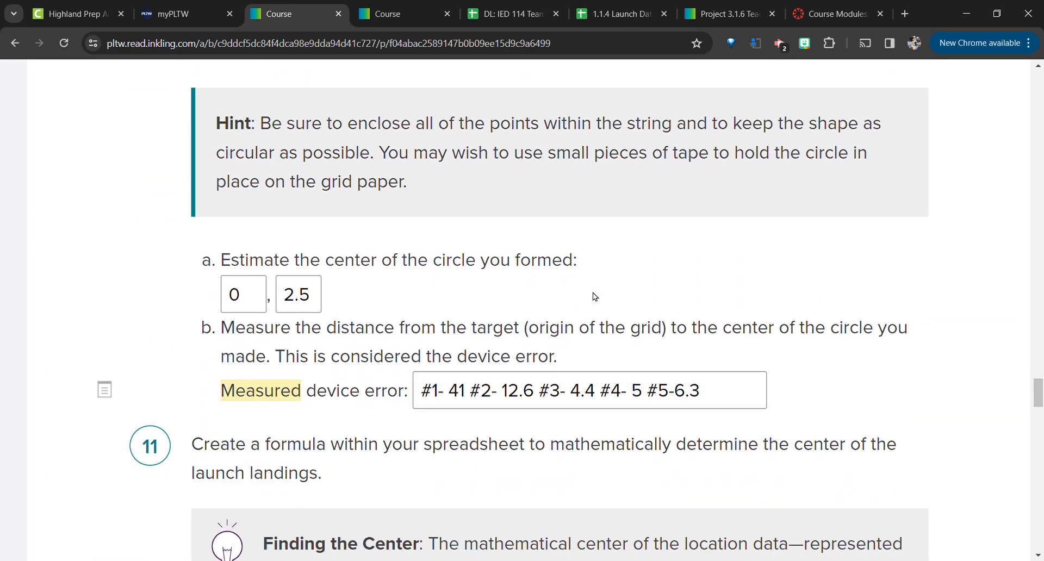
scroll(595, 296, down, 10)
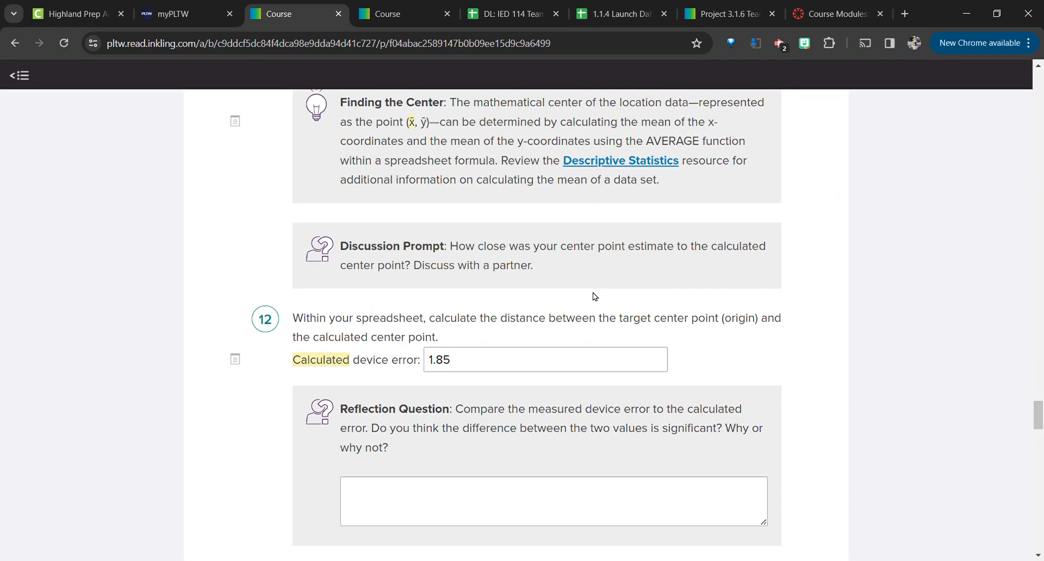
scroll(594, 296, down, 9)
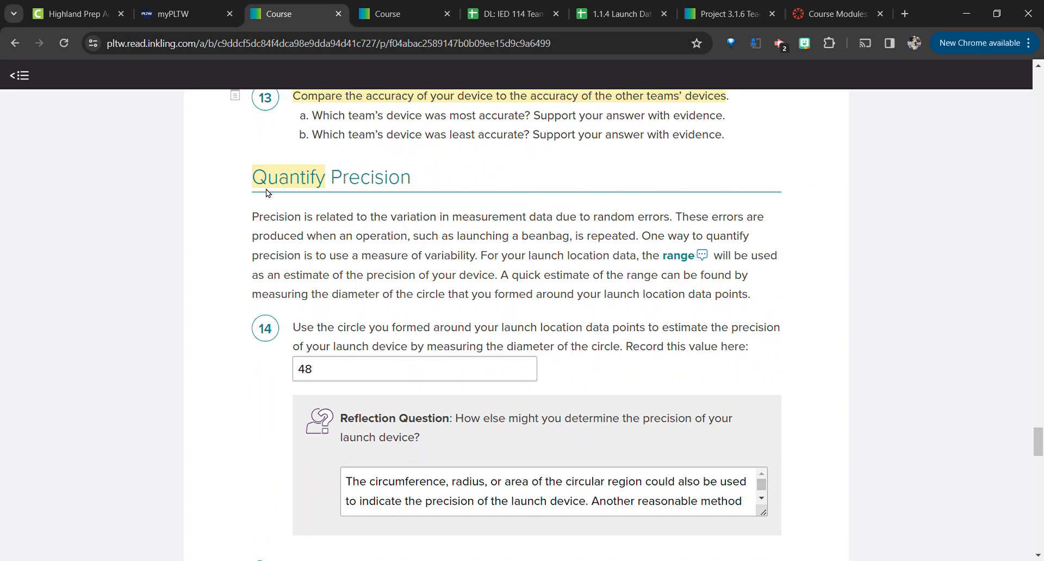
drag(249, 180, 414, 180)
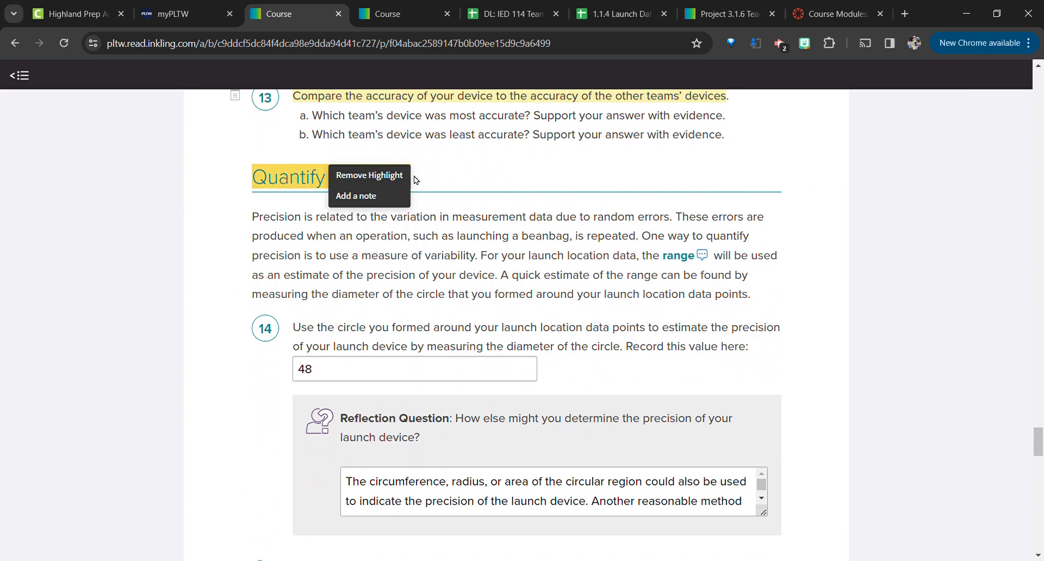
scroll(648, 319, down, 1)
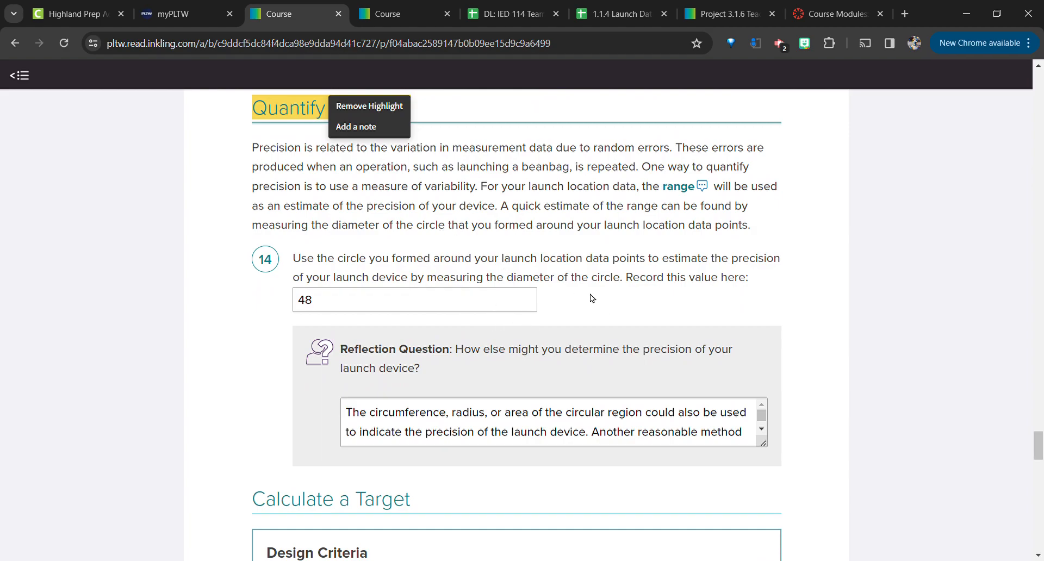
scroll(592, 298, down, 1)
- Compare the launch data graphs of Teams 1 to 5 and read the accuracy and precision reflection questions
key(ctrl+Tab)
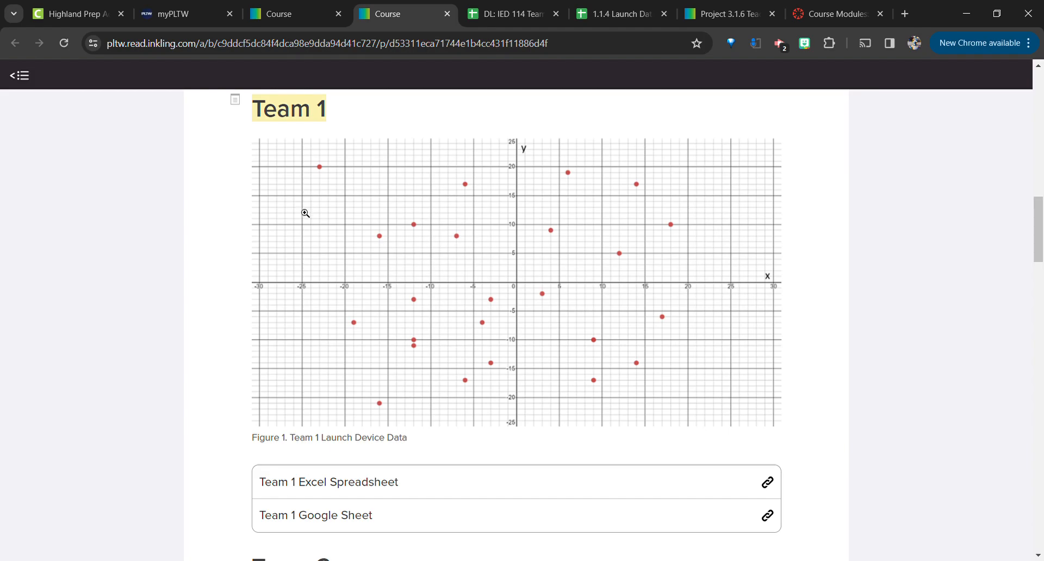
scroll(490, 415, down, 20)
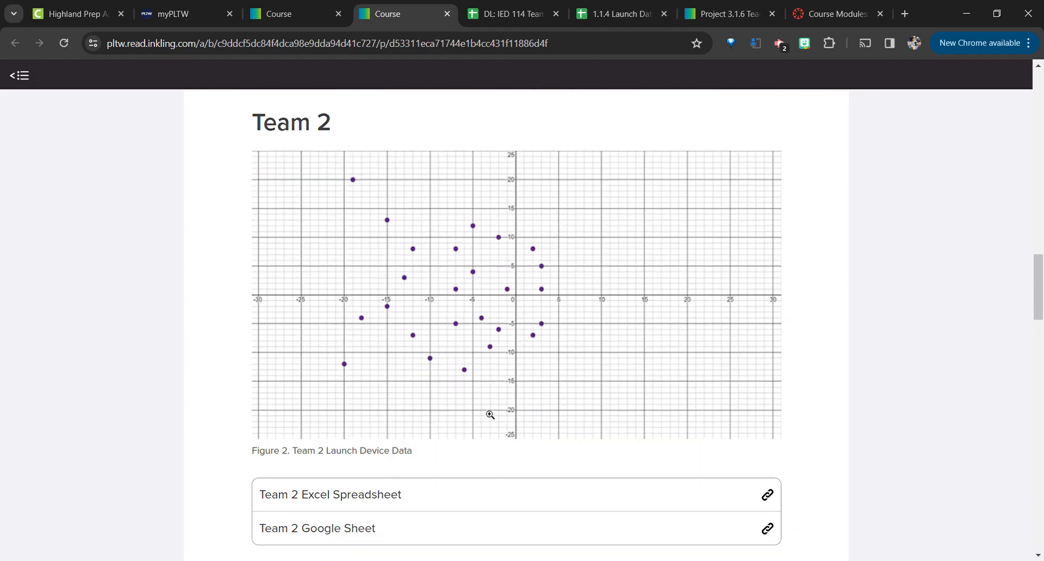
scroll(493, 418, up, 3)
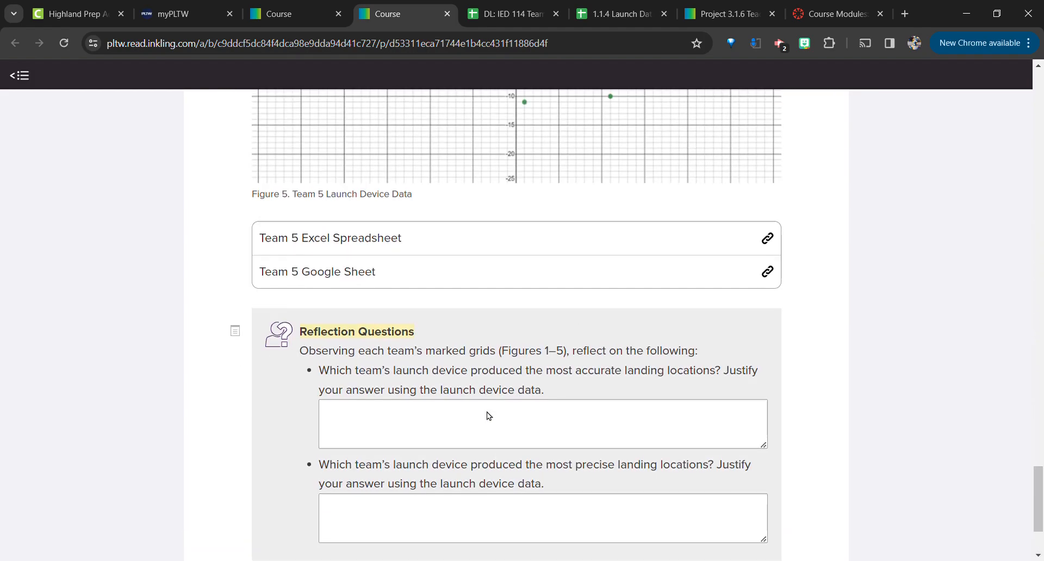
scroll(489, 417, down, 2)
scroll(489, 417, up, 2)
scroll(488, 417, up, 4)
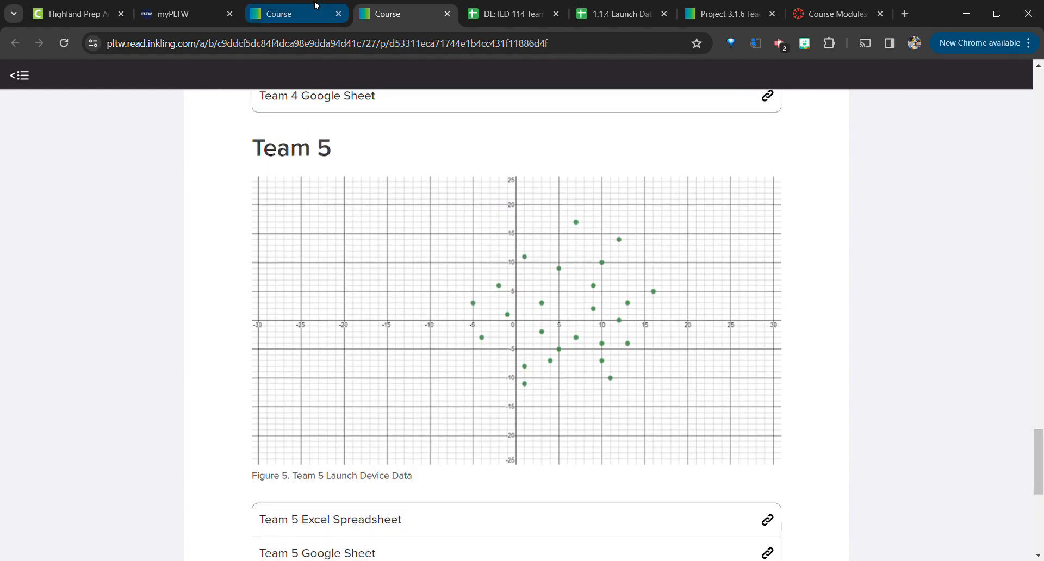
- Look through the remaining activity instructions, including steps 17 to 19, and the Conclusion questions
click(314, 12)
scroll(601, 404, down, 16)
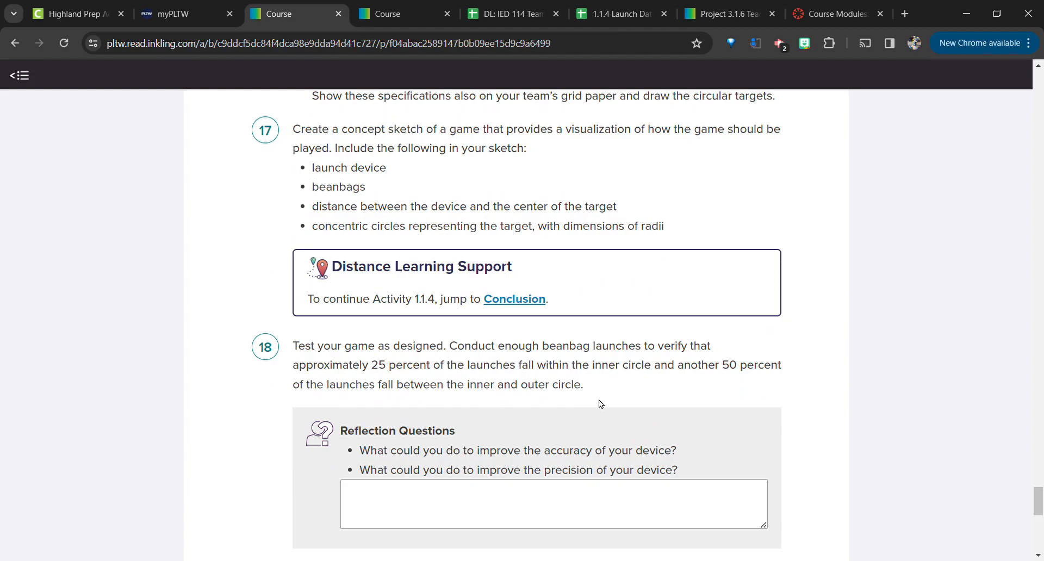
scroll(600, 404, up, 5)
scroll(601, 404, down, 11)
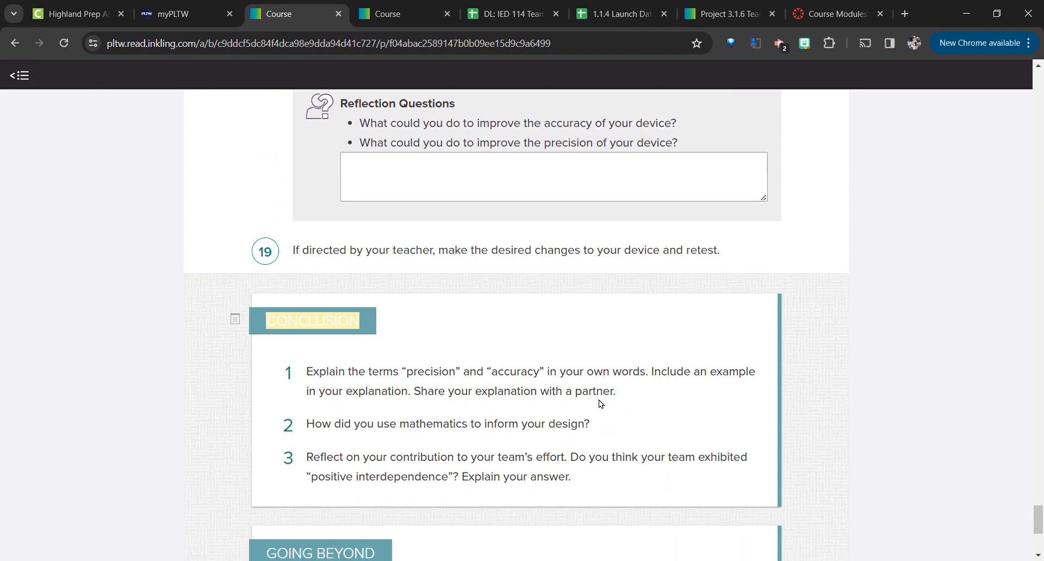
- Review course steps 12 to 14 on device error and precision and the Team 5 graph, and return to the 1.1.4 Launch Data spreadsheet
scroll(600, 404, up, 15)
scroll(601, 404, up, 5)
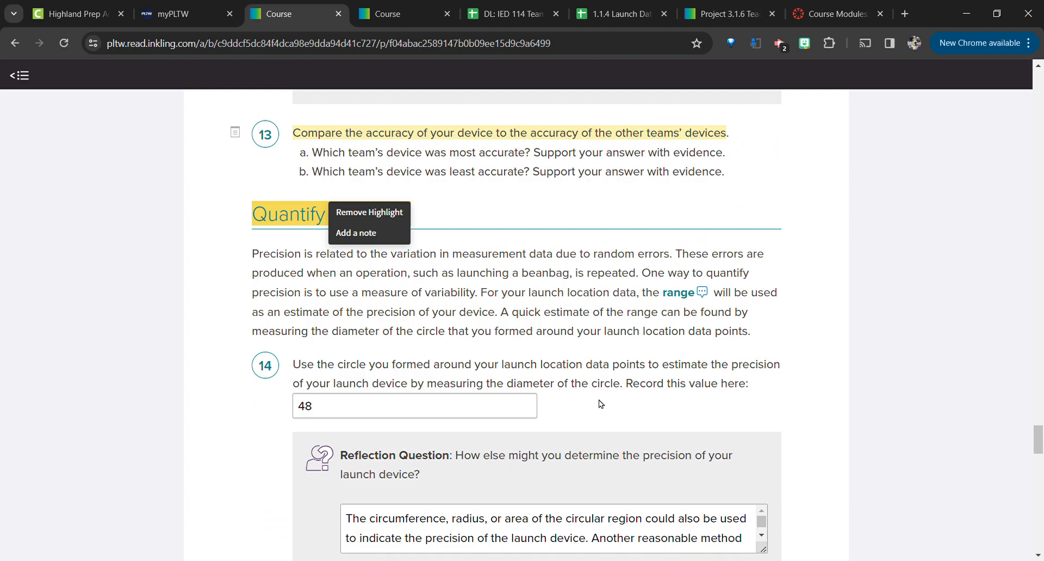
click(425, 206)
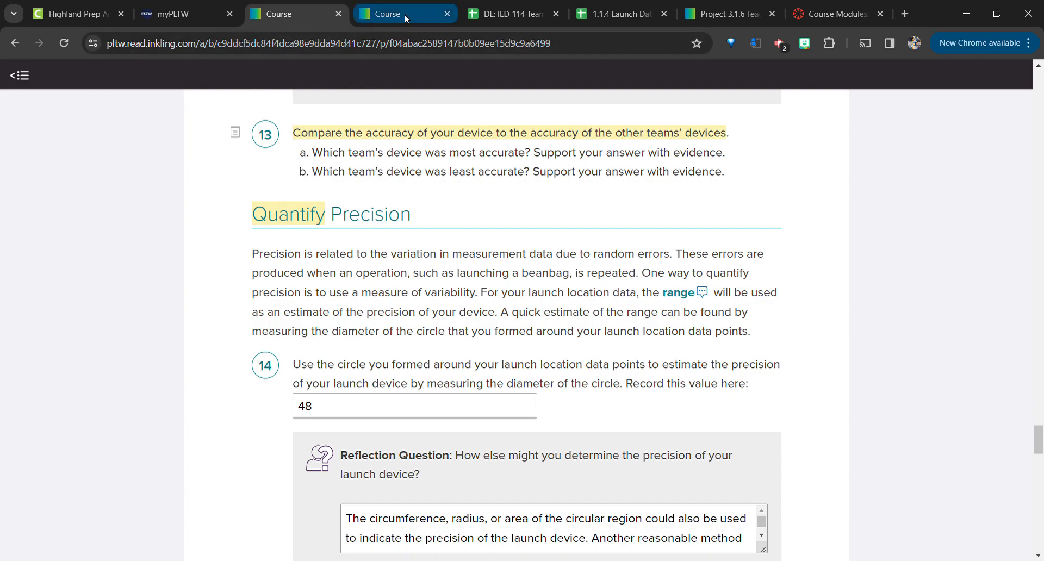
scroll(618, 302, up, 5)
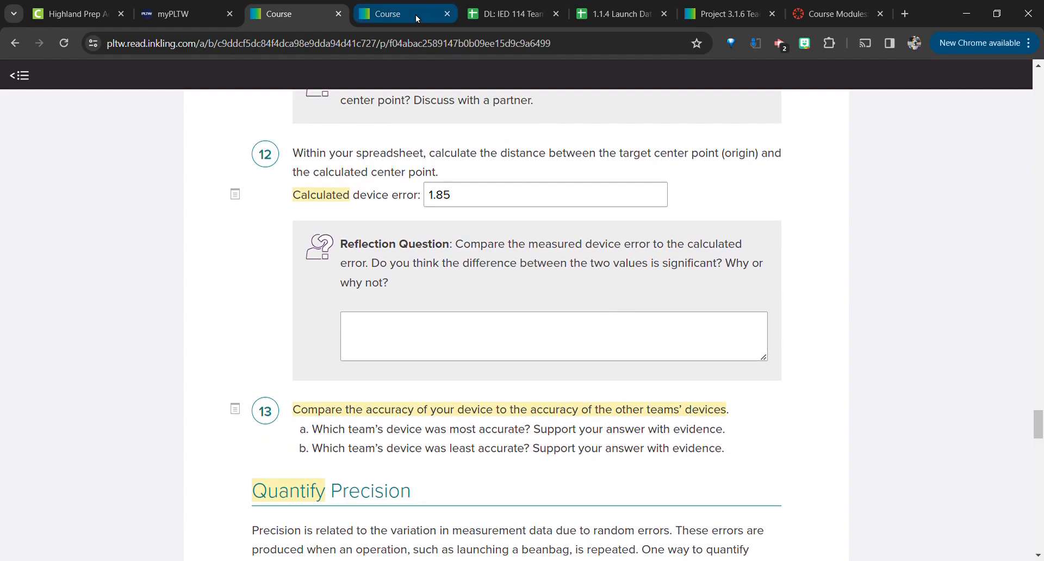
click(417, 20)
scroll(576, 396, up, 1)
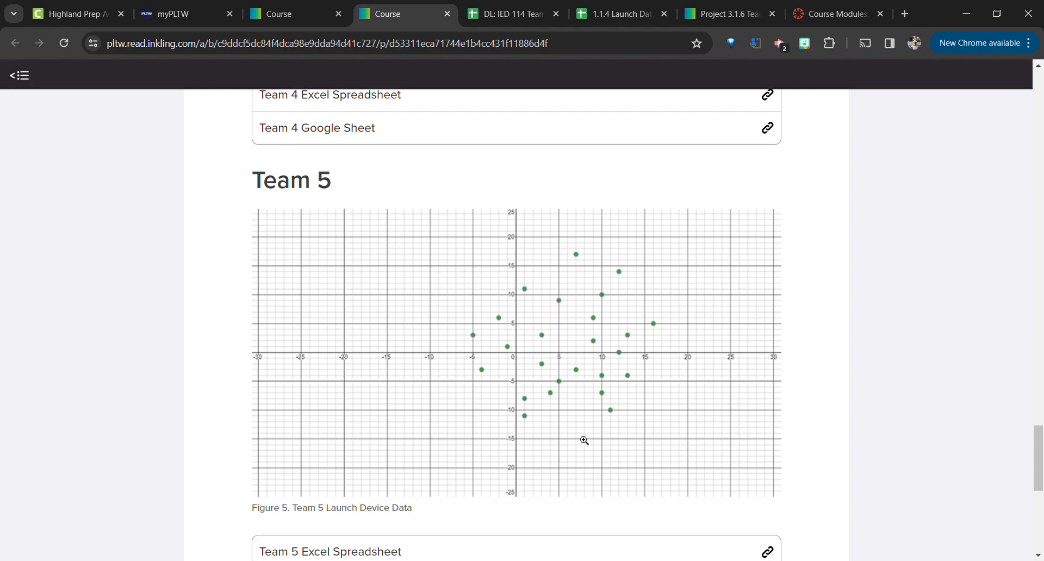
click(604, 13)
click(478, 413)
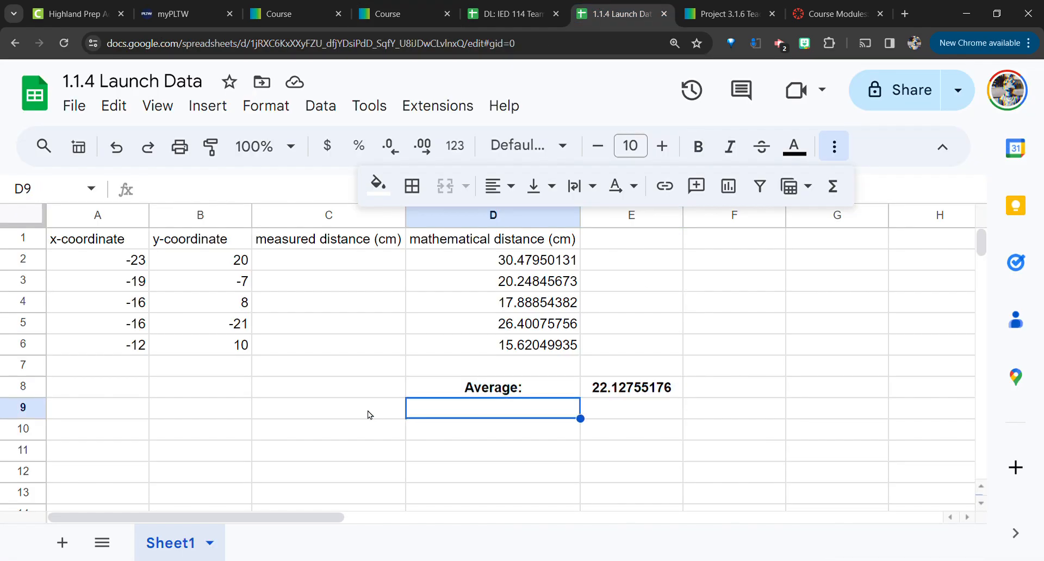
click(364, 414)
text(Rang)
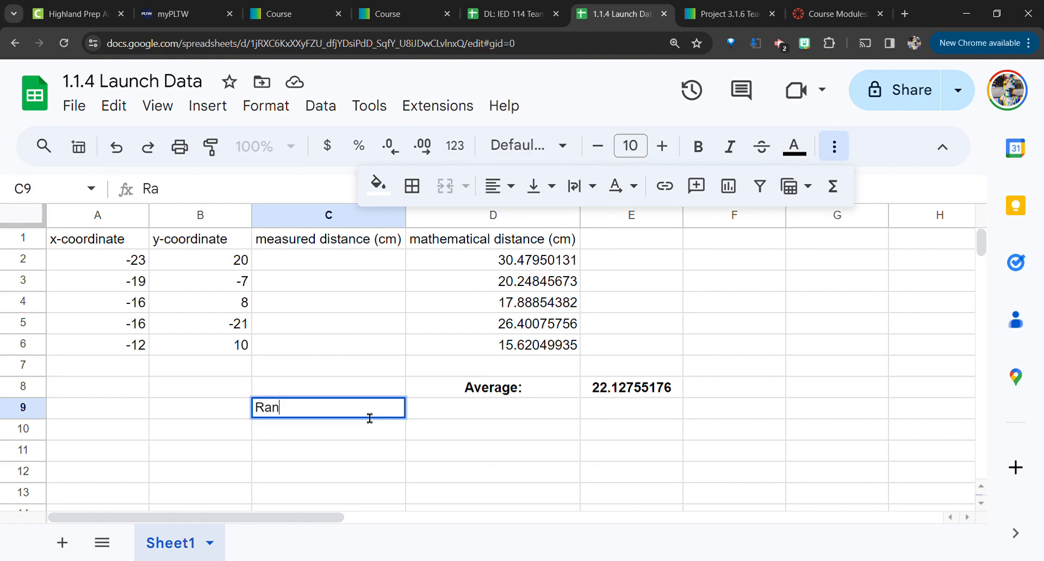
key(BackSpace)
key(BackSpace)
key(BackSpace)
key(BackSpace)
key(Return)
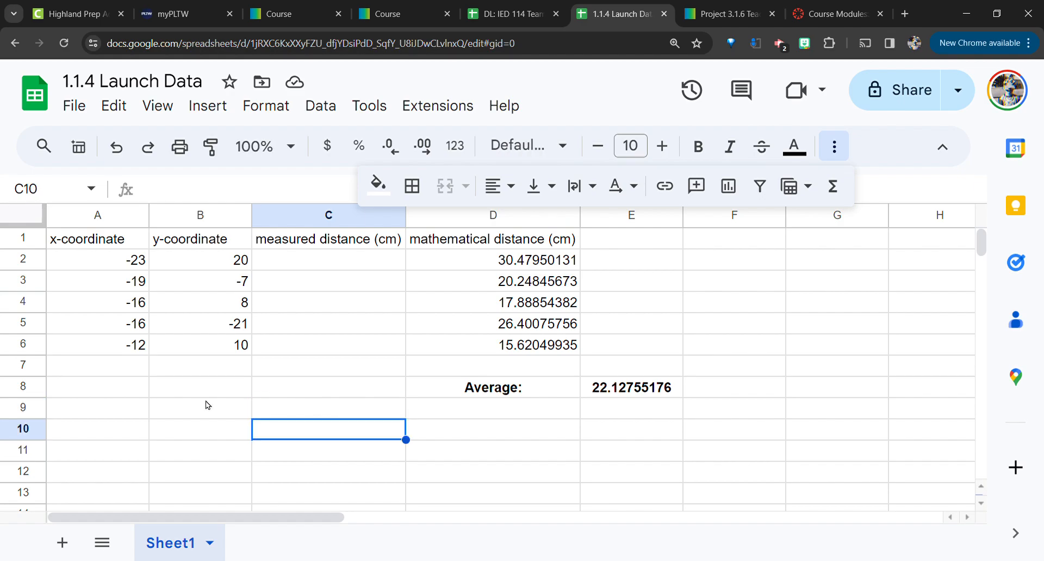
- Label cells A9 and A10 "Range of X-Values:" and "Range of Y-Values:" and widen column A to fit them
click(124, 419)
text(Range of)
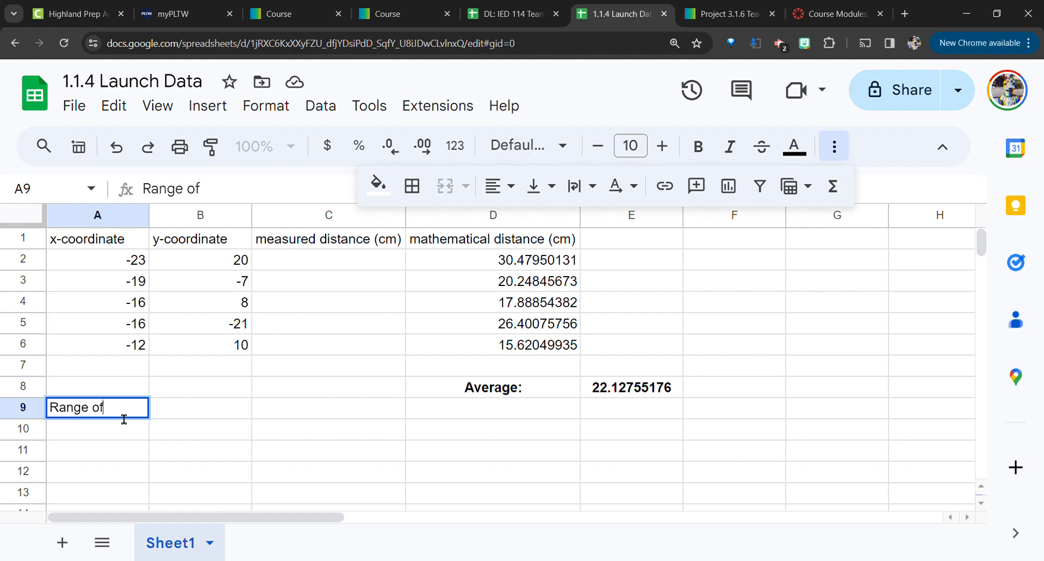
text( X-Values:)
key(Tab)
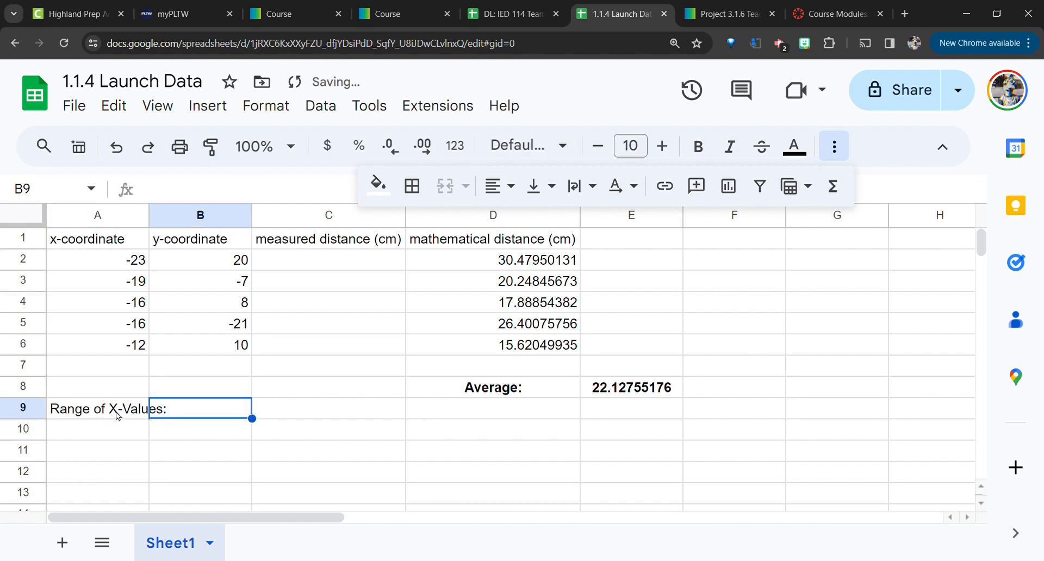
key(Return)
text(Ra)
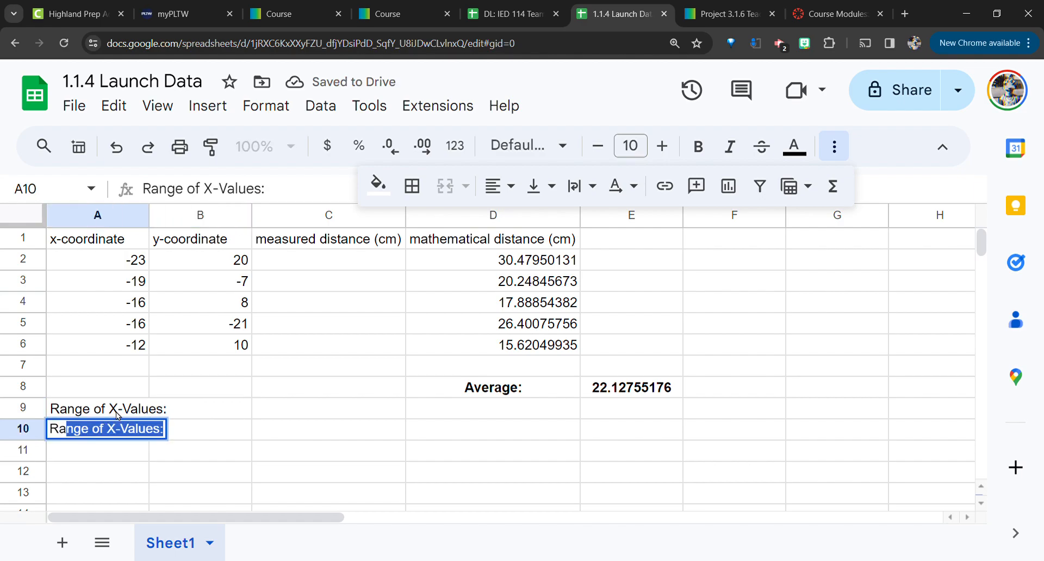
text(nge of Y-)
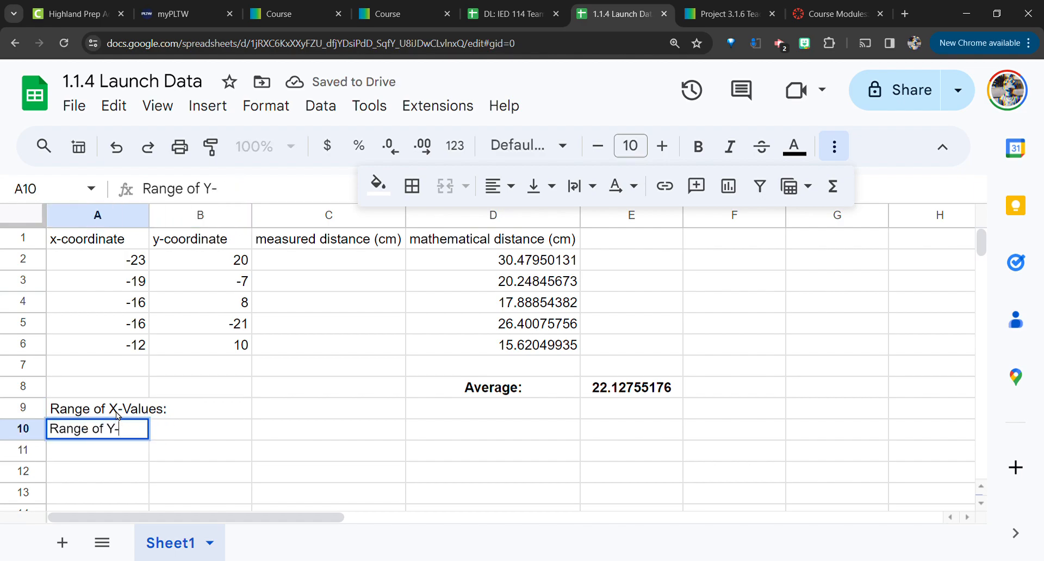
text(Values:)
key(Tab)
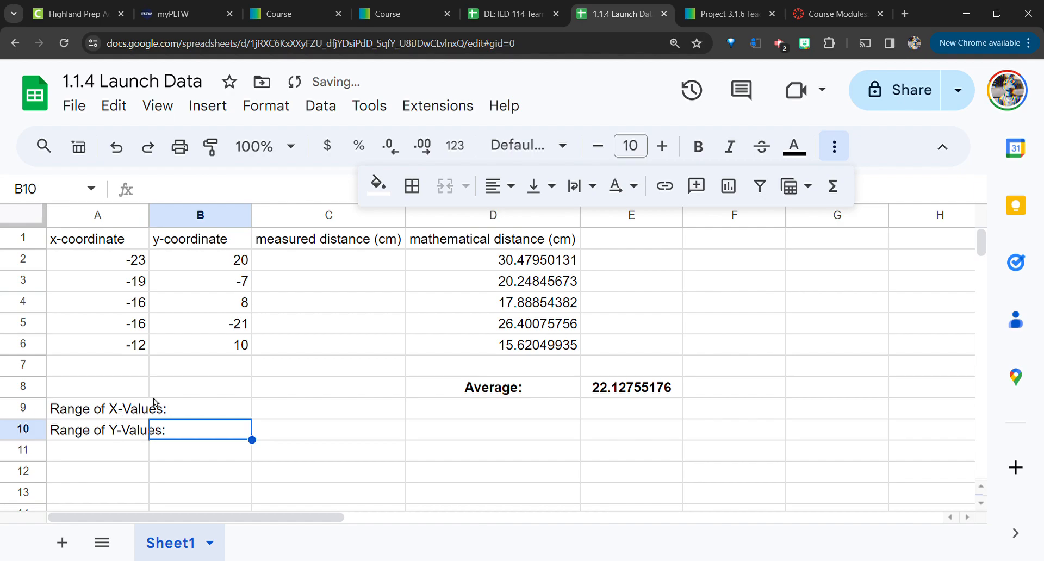
drag(149, 216, 174, 223)
- Try to calculate the range of the x-coordinates in B9 with the formula =RANGE(A2:A6)
click(207, 409)
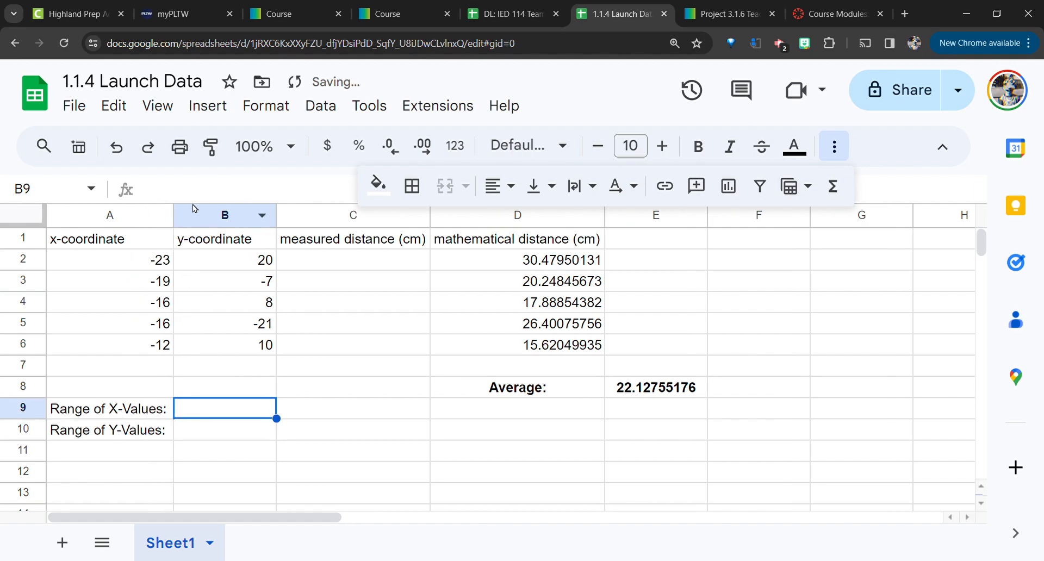
click(198, 192)
text(=RAnge)
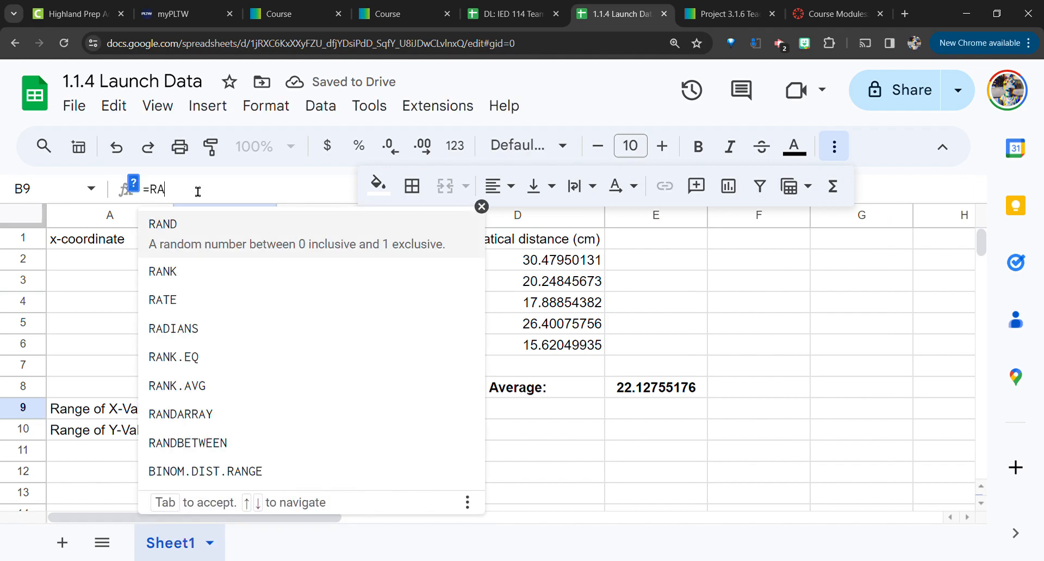
key(BackSpace)
key(BackSpace)
key(BackSpace)
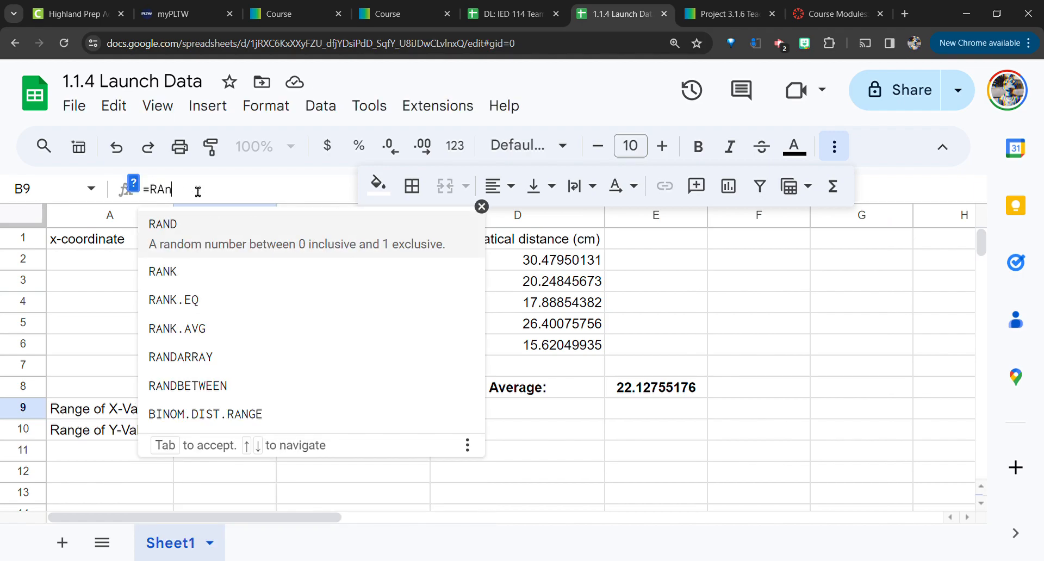
text(NGE()
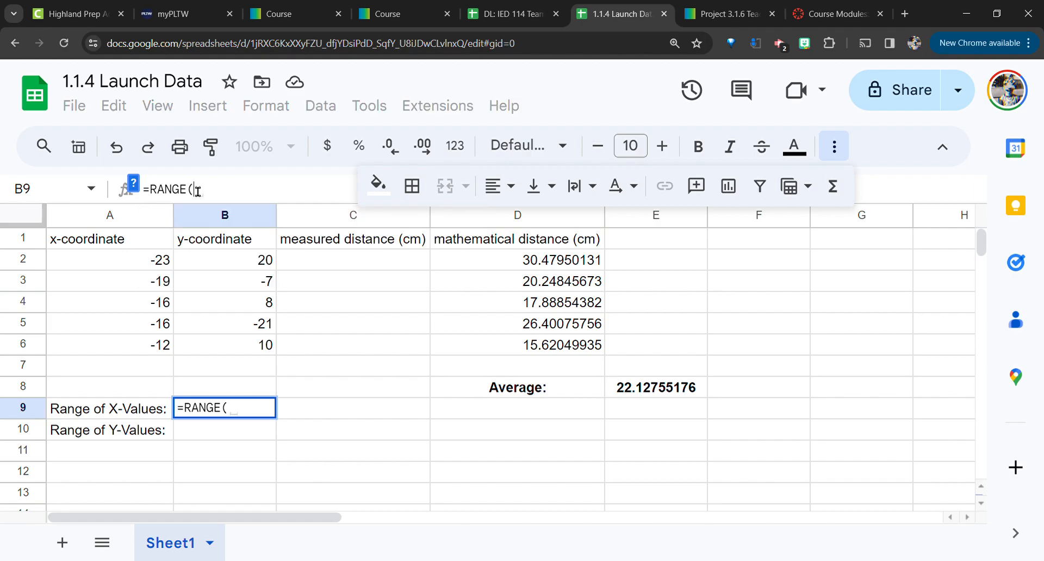
drag(116, 267, 127, 344)
text())
key(Return)
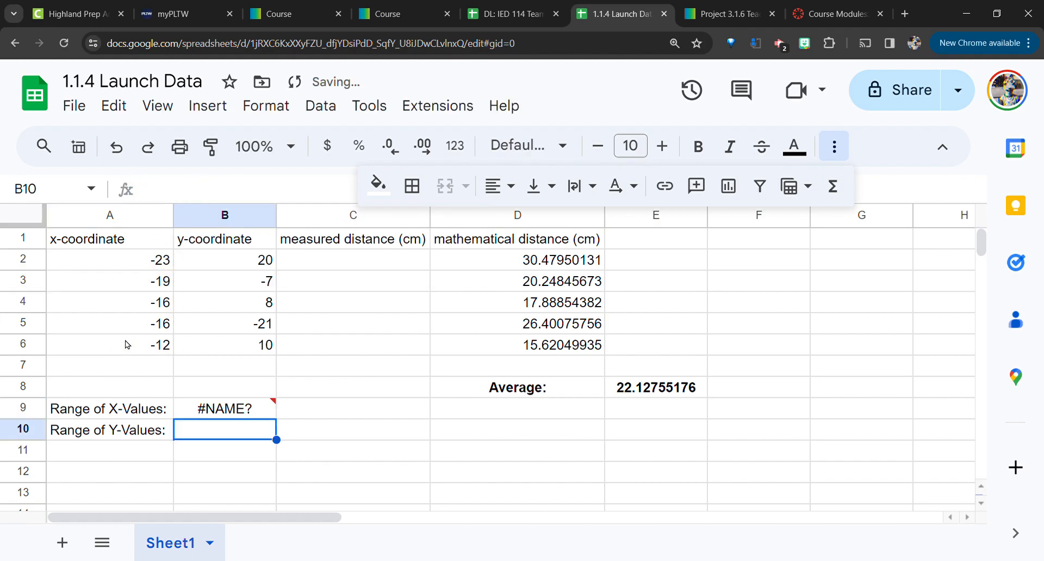
- Correct the B9 formula to =MAX(A2:A6)-MIN(A2:A6) to calculate the range of the x-coordinates
click(209, 414)
click(193, 190)
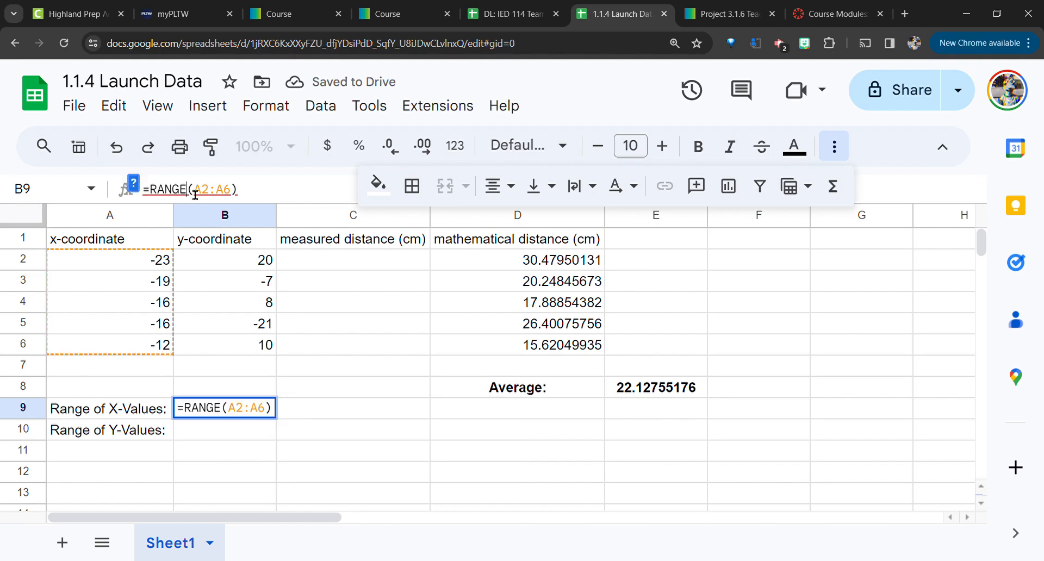
key(BackSpace)
key(BackSpace)
key(BackSpace)
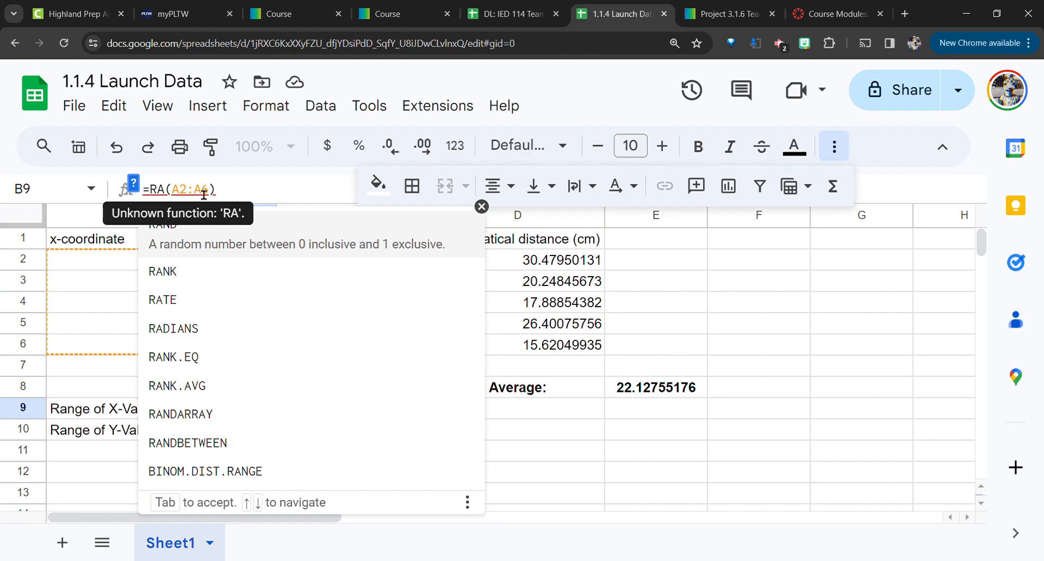
key(BackSpace)
key(BackSpace)
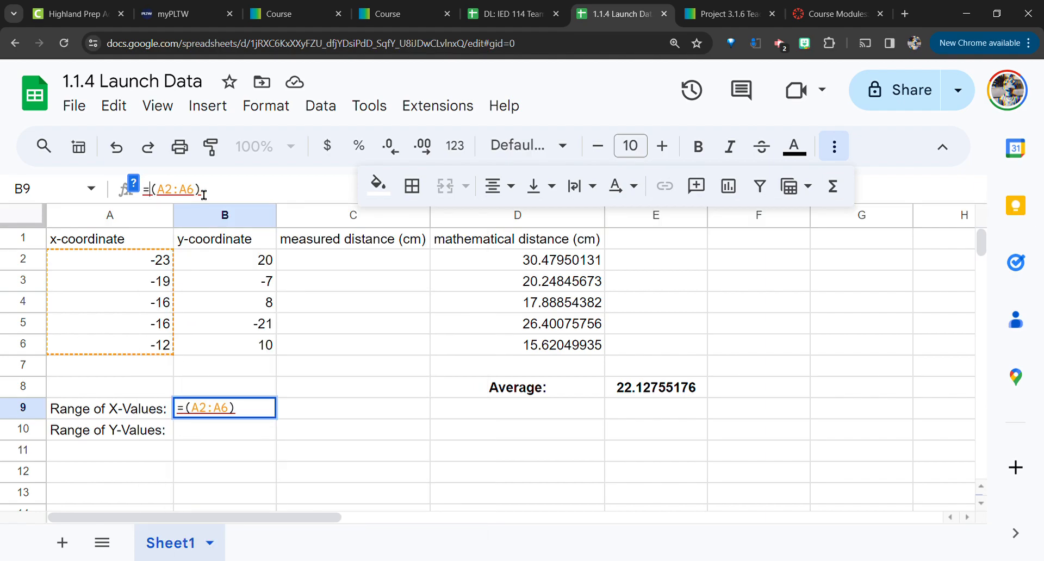
text(MAX)
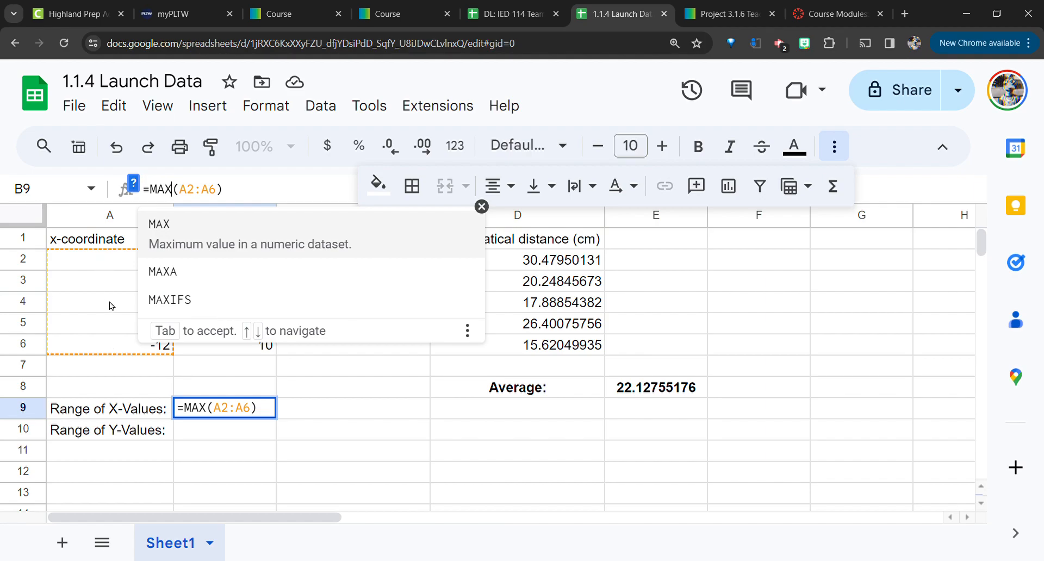
click(265, 198)
text(-MIN()
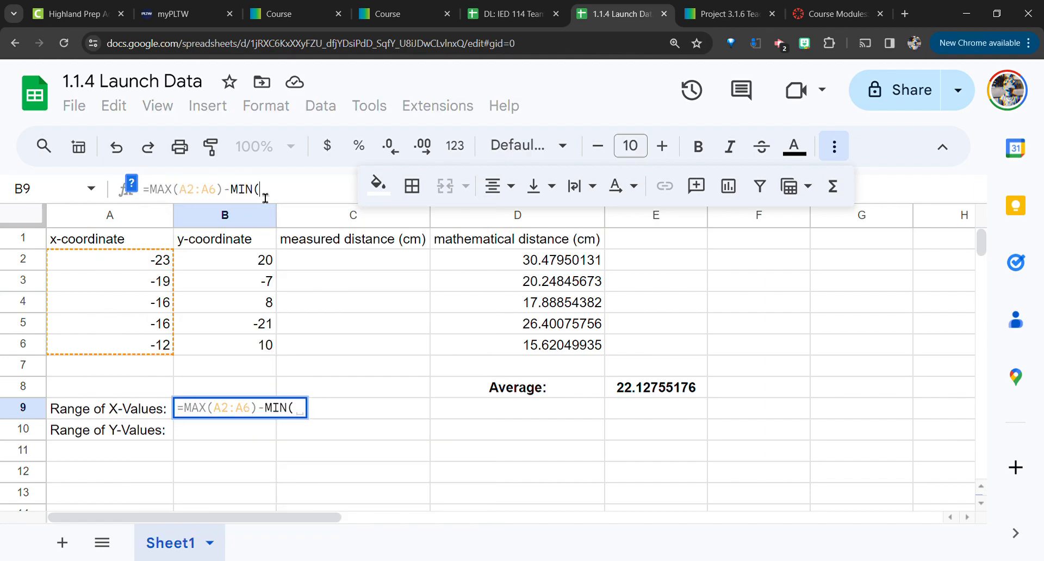
click(124, 267)
shift+click(138, 345)
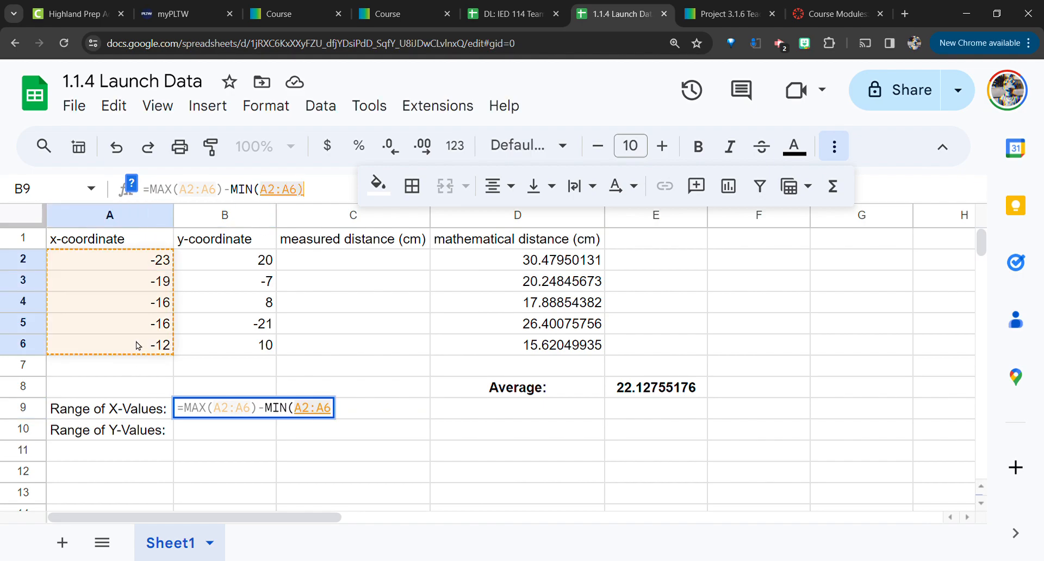
text())
key(Return)
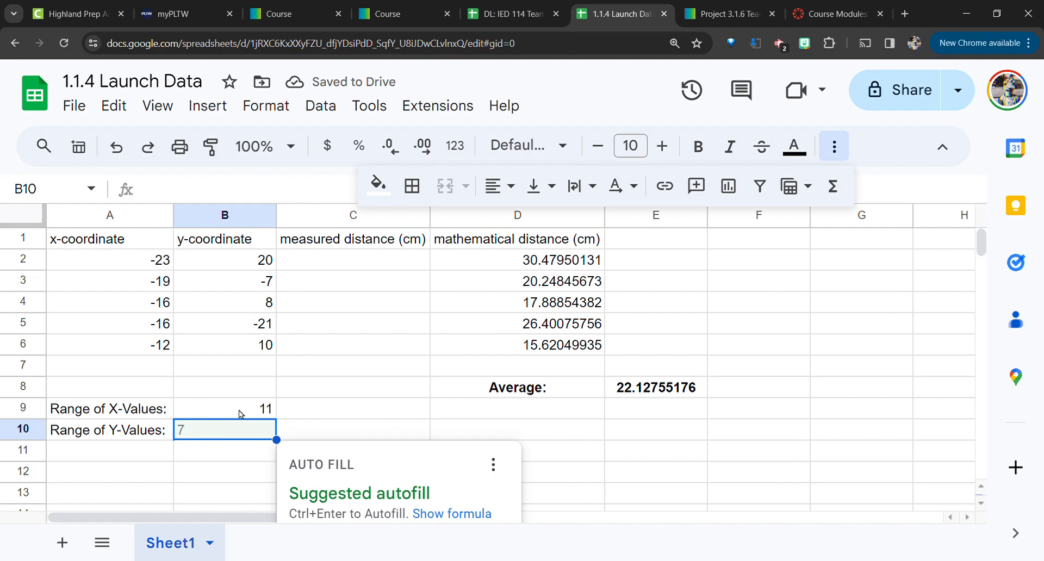
- Accept the suggested autofill formula for the Y-value range in cell B10
scroll(253, 413, down, 1)
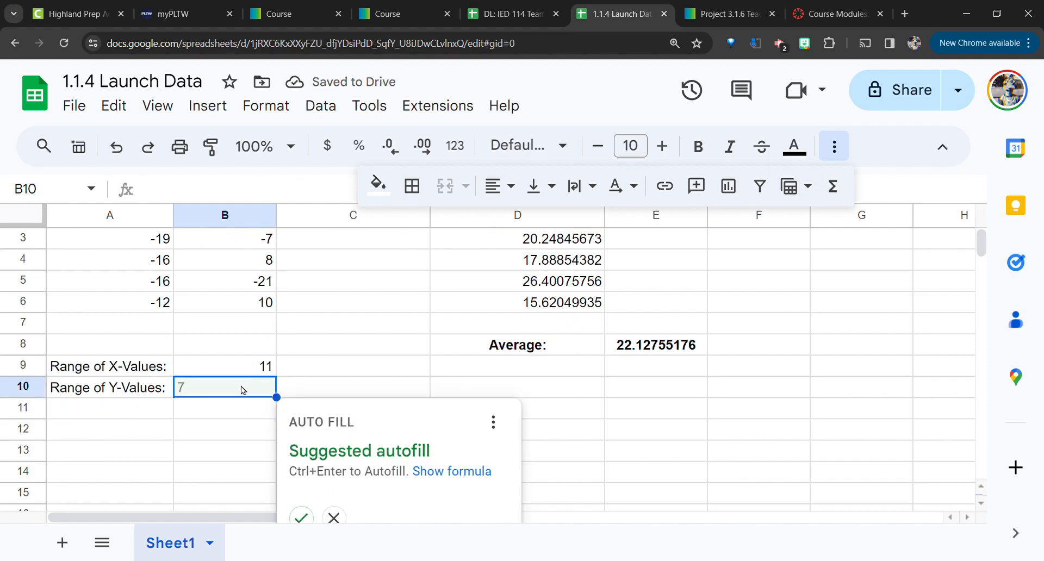
click(300, 516)
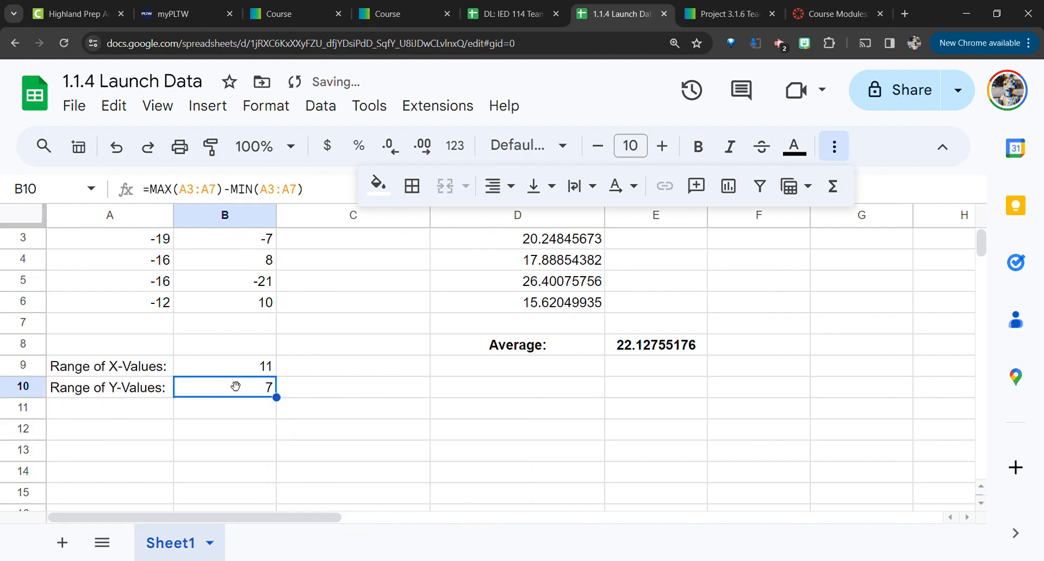
scroll(231, 392, up, 1)
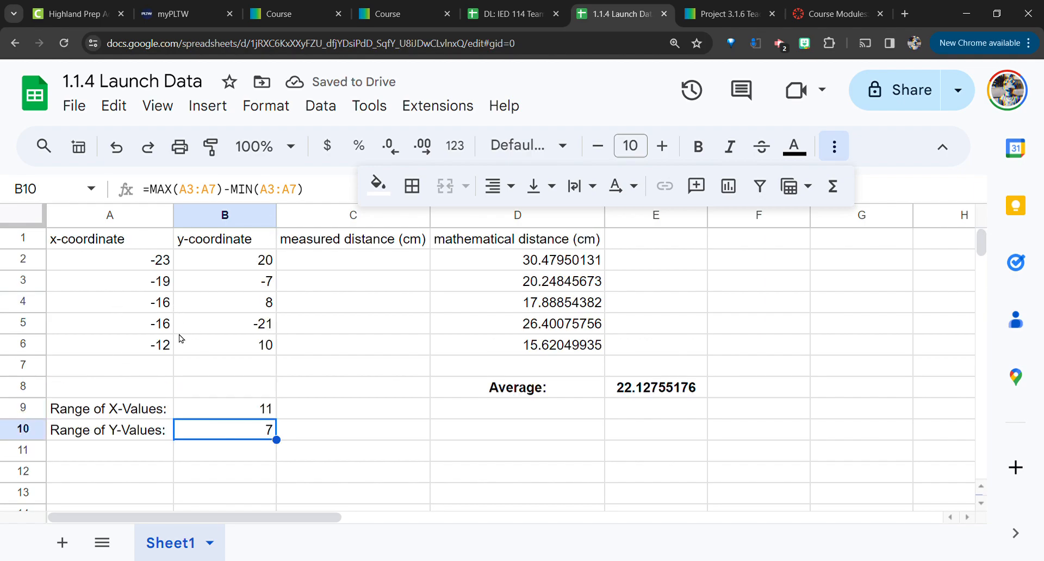
- Change the MAX range in the B10 formula to B2:B6 so it covers the y-coordinates
click(200, 196)
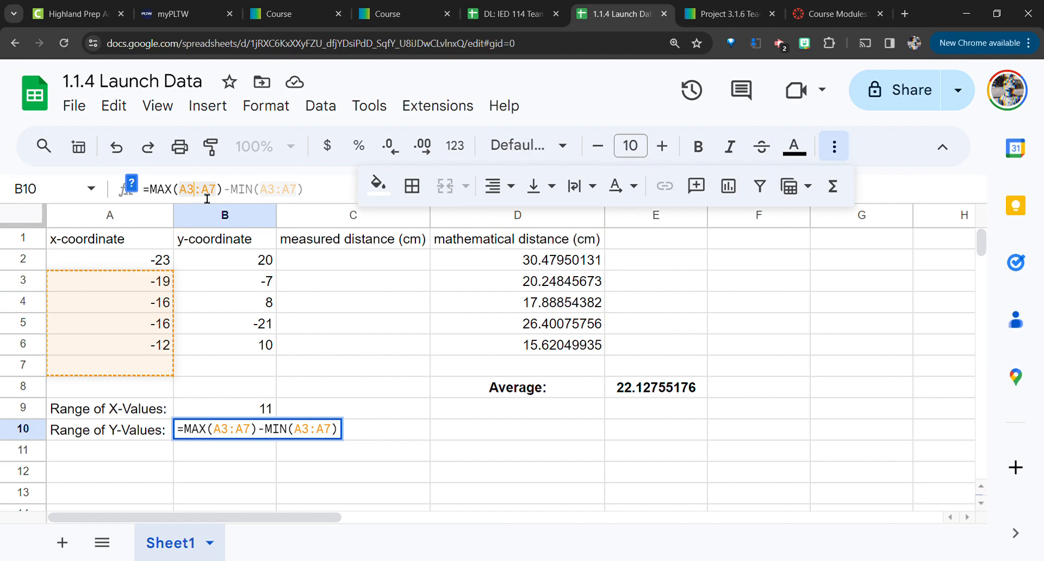
key(BackSpace)
key(BackSpace)
text(B)
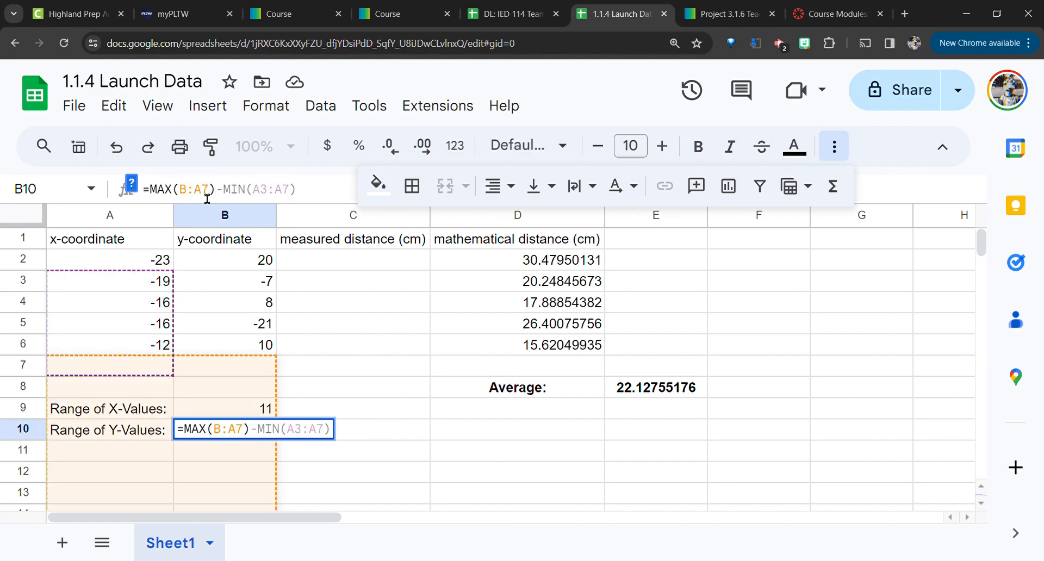
text(2)
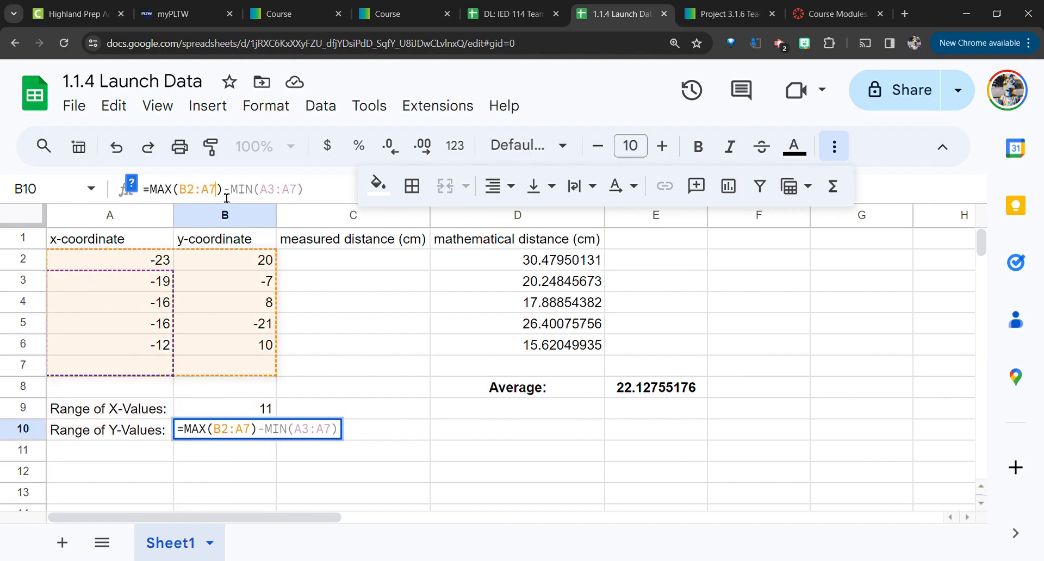
key(BackSpace)
key(BackSpace)
text(B)
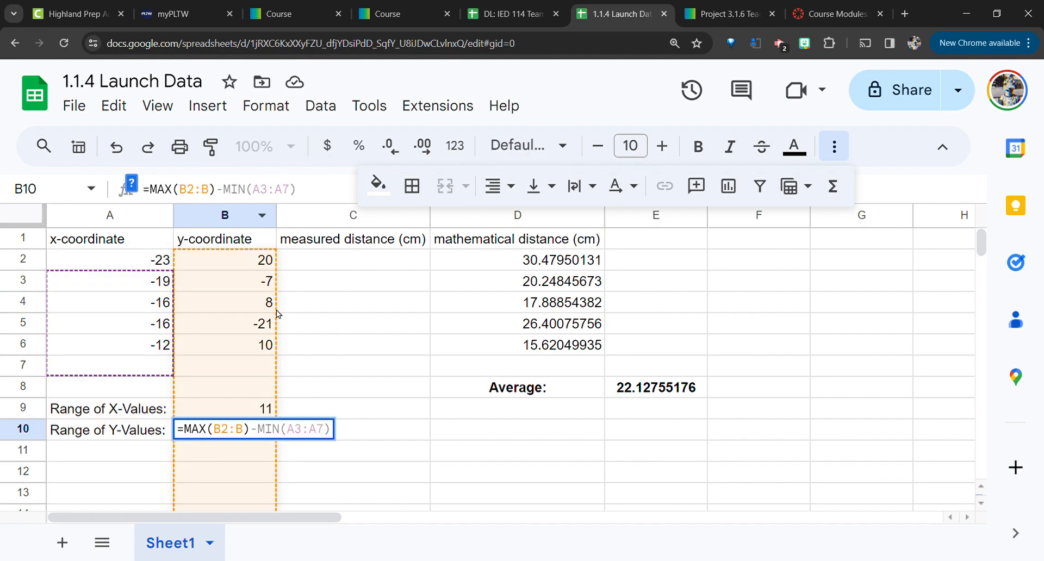
text(6))
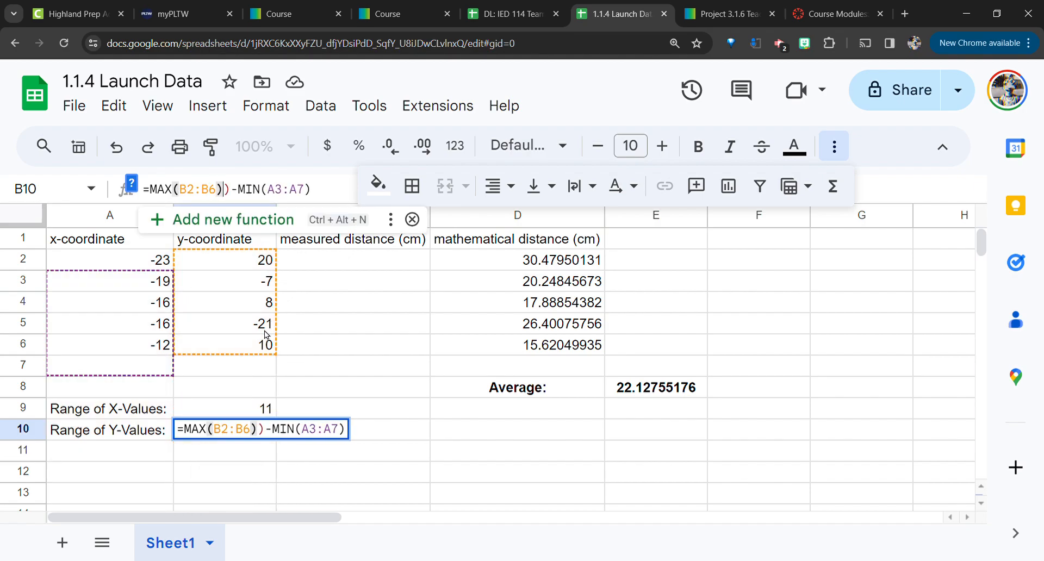
key(BackSpace)
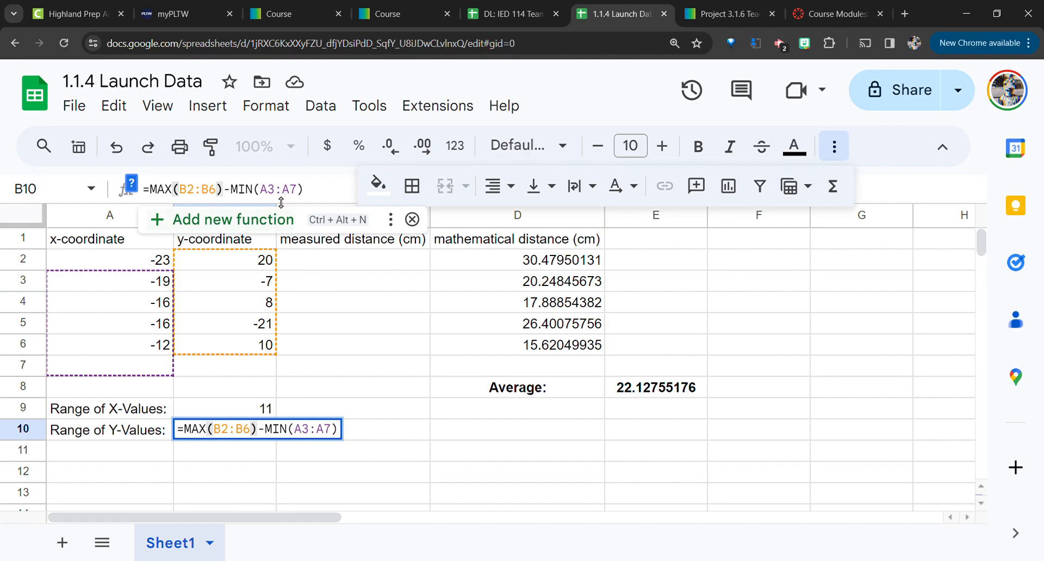
- Replace the MIN range in the B10 formula with B2:B6, completing =MAX(B2:B6)-MIN(B2:B6)
drag(261, 195, 300, 195)
key(BackSpace)
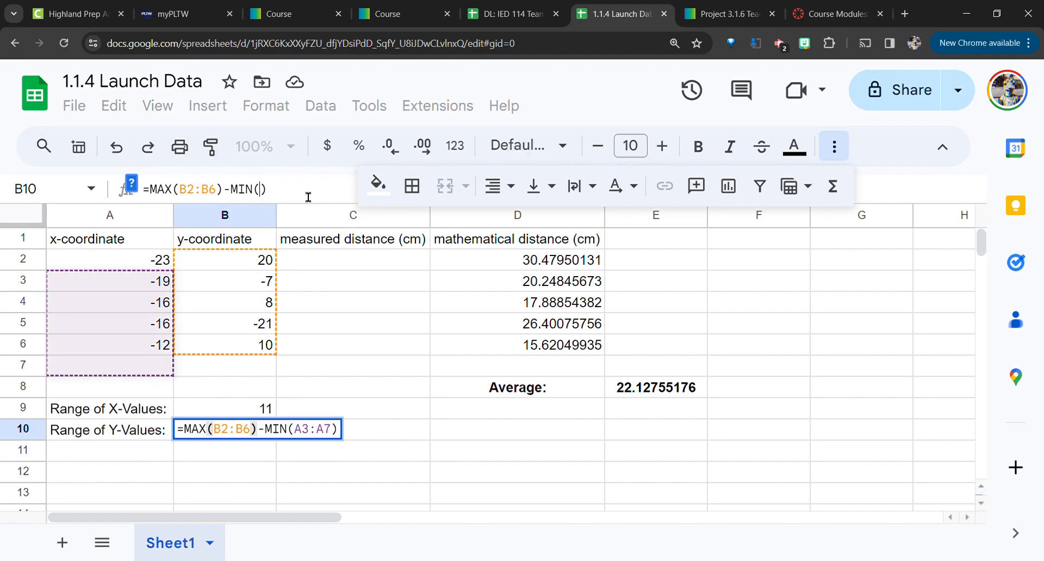
click(240, 258)
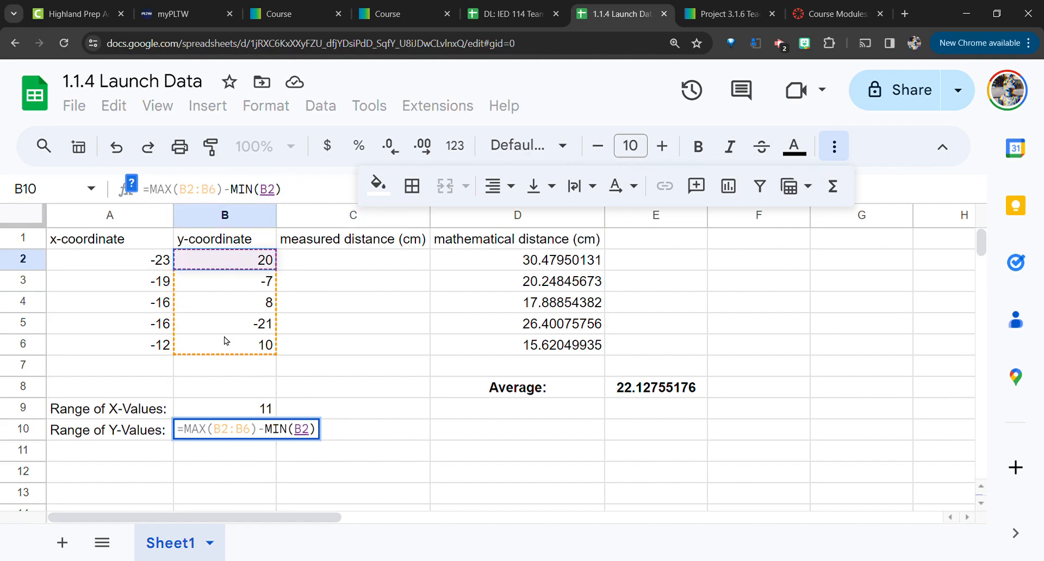
shift+click(215, 352)
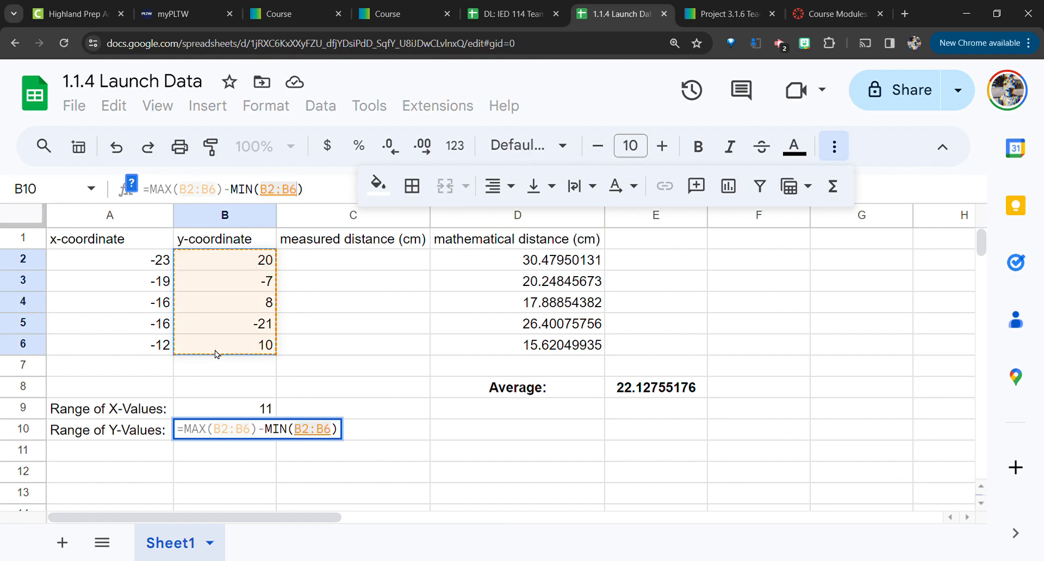
text())
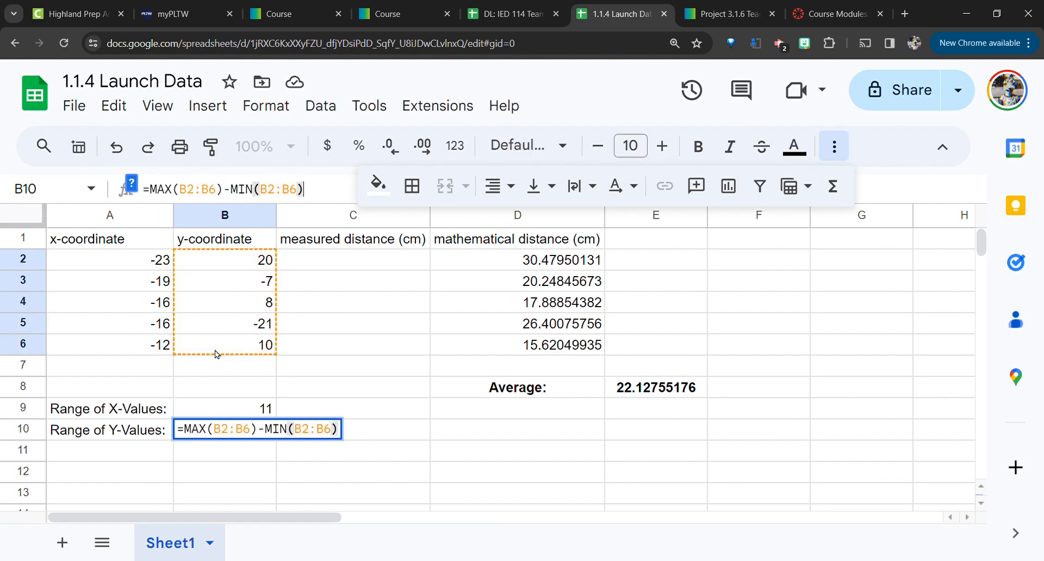
key(Return)
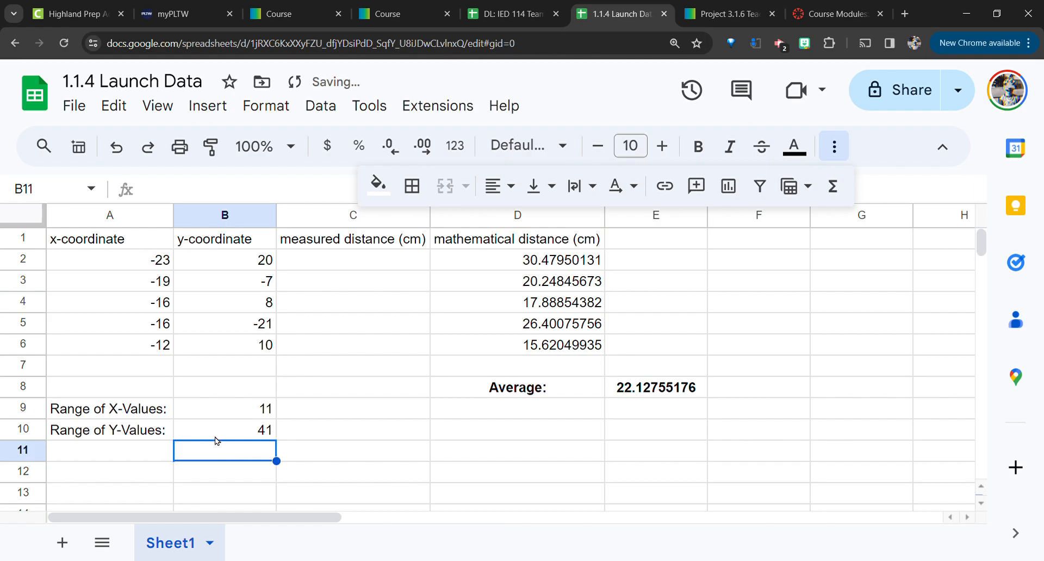
click(310, 415)
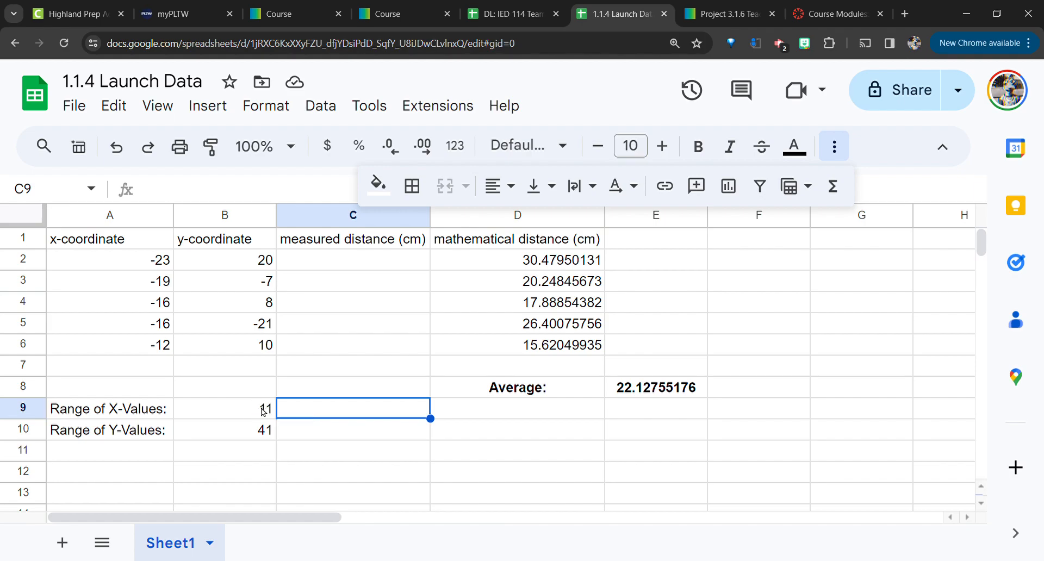
click(244, 436)
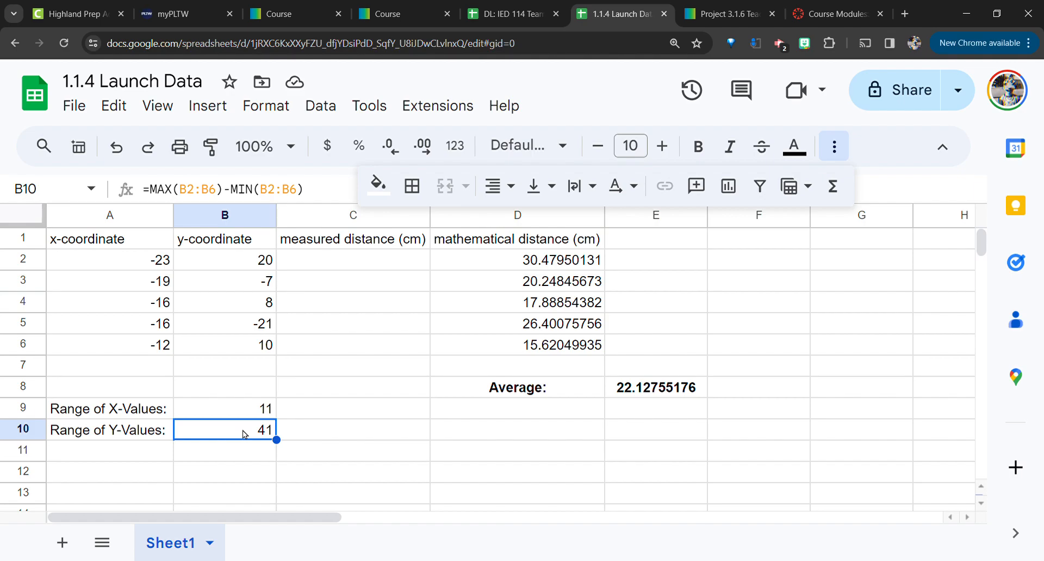
click(250, 415)
click(246, 430)
click(249, 411)
click(246, 431)
- Change the label in cell D8 to "Average Distance (cm):" and hide the extra formatting tools
click(568, 390)
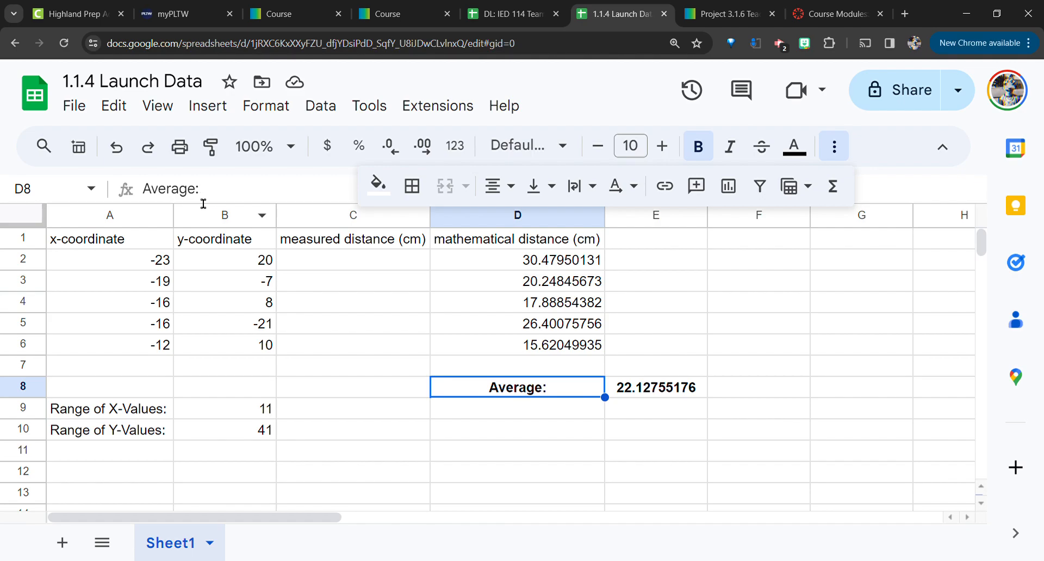
click(239, 196)
key(Left)
text(Distance)
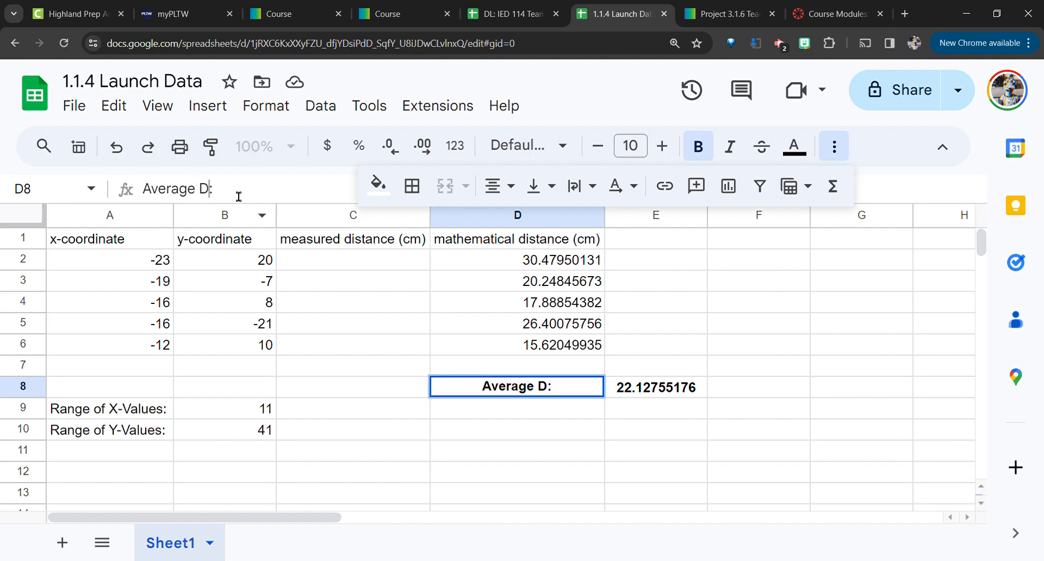
text( (cm))
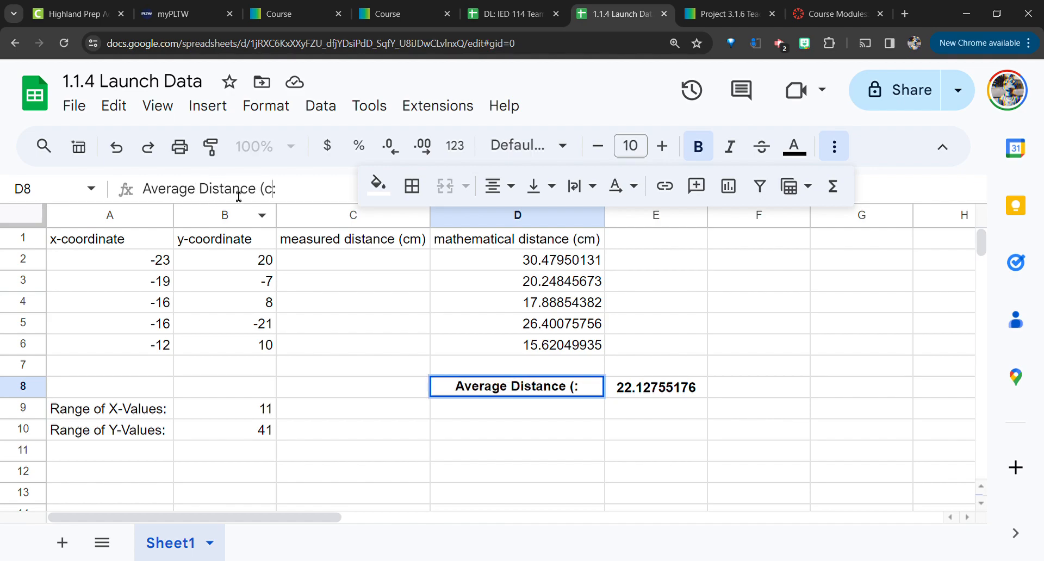
key(Return)
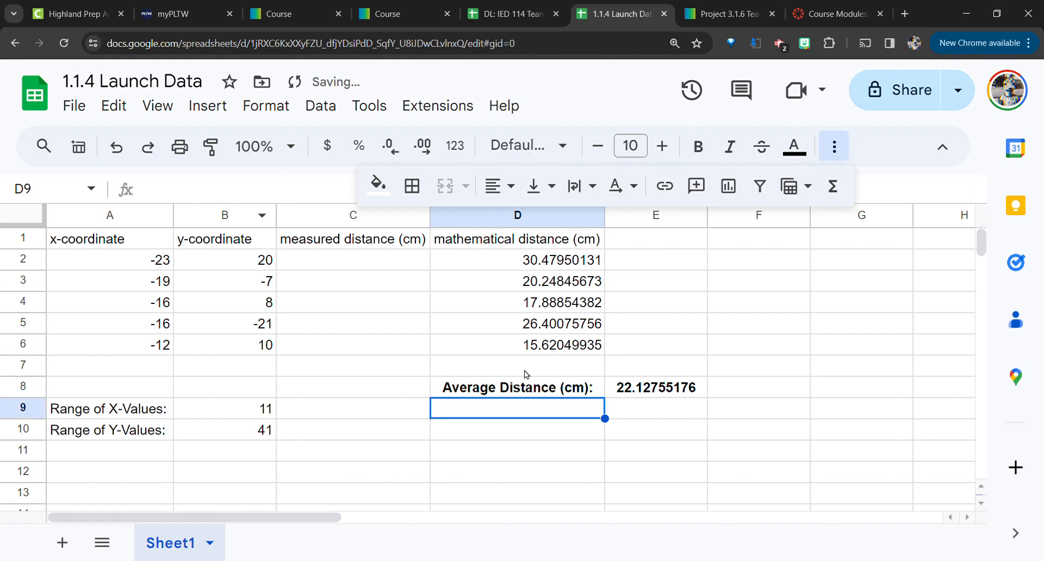
click(577, 392)
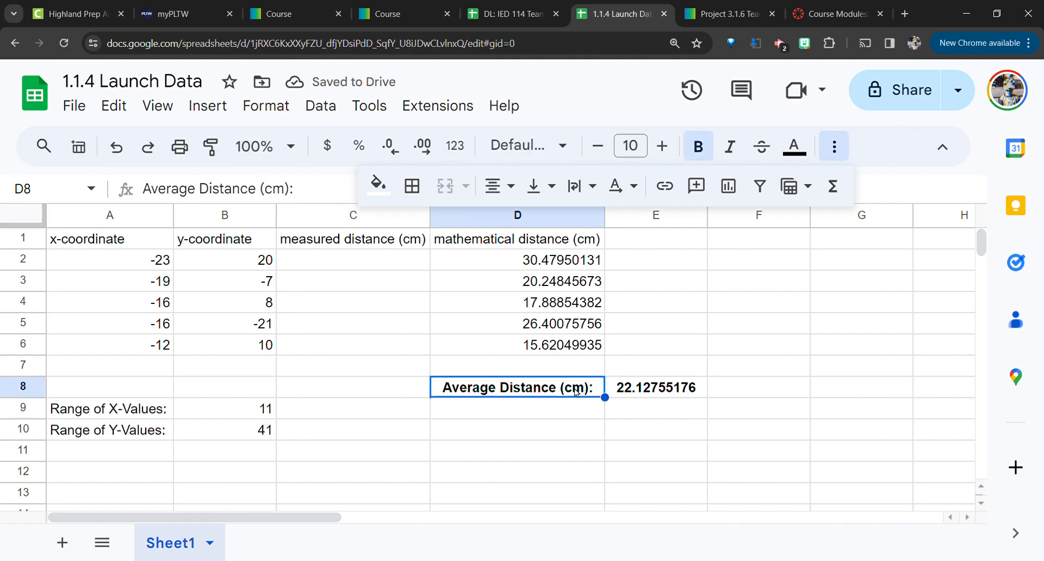
click(843, 149)
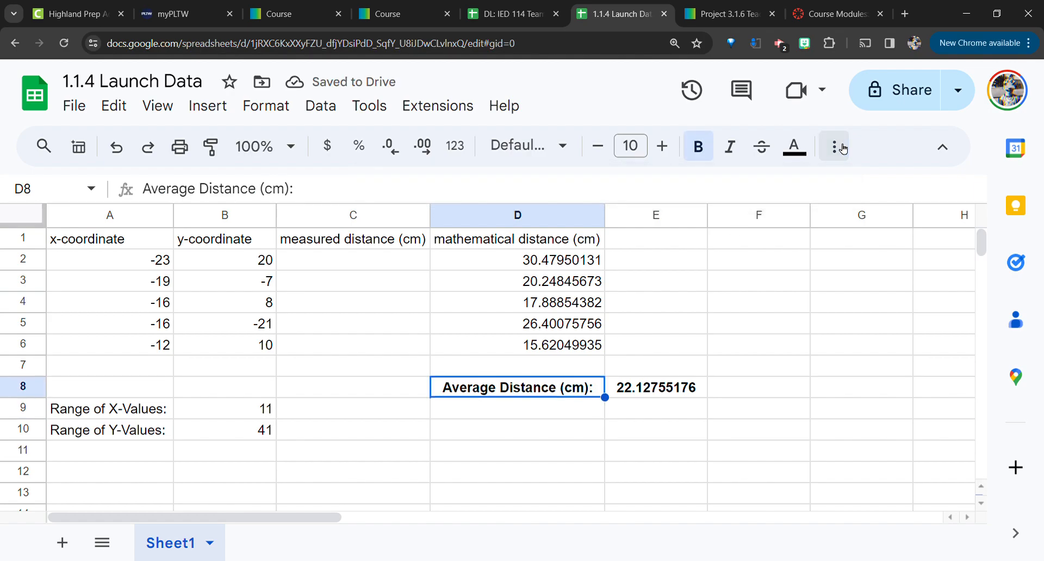